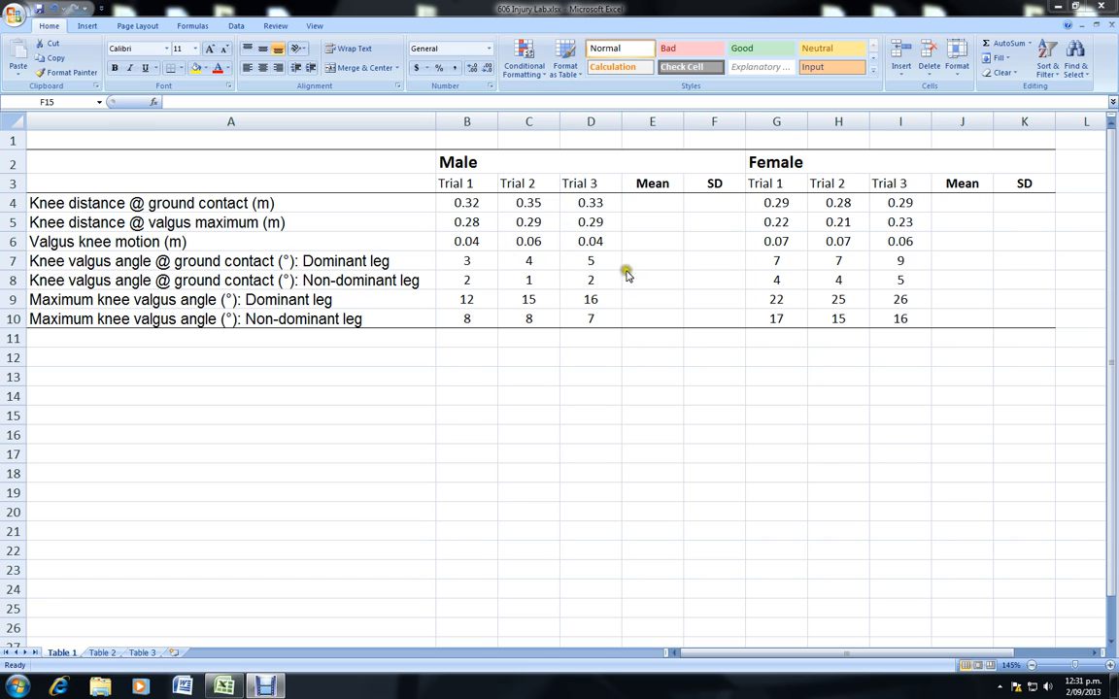
# Calculate the male mean in E4 with AVERAGE over B4:D4 and fill the formula down to E10.
pyautogui.click(652, 204)
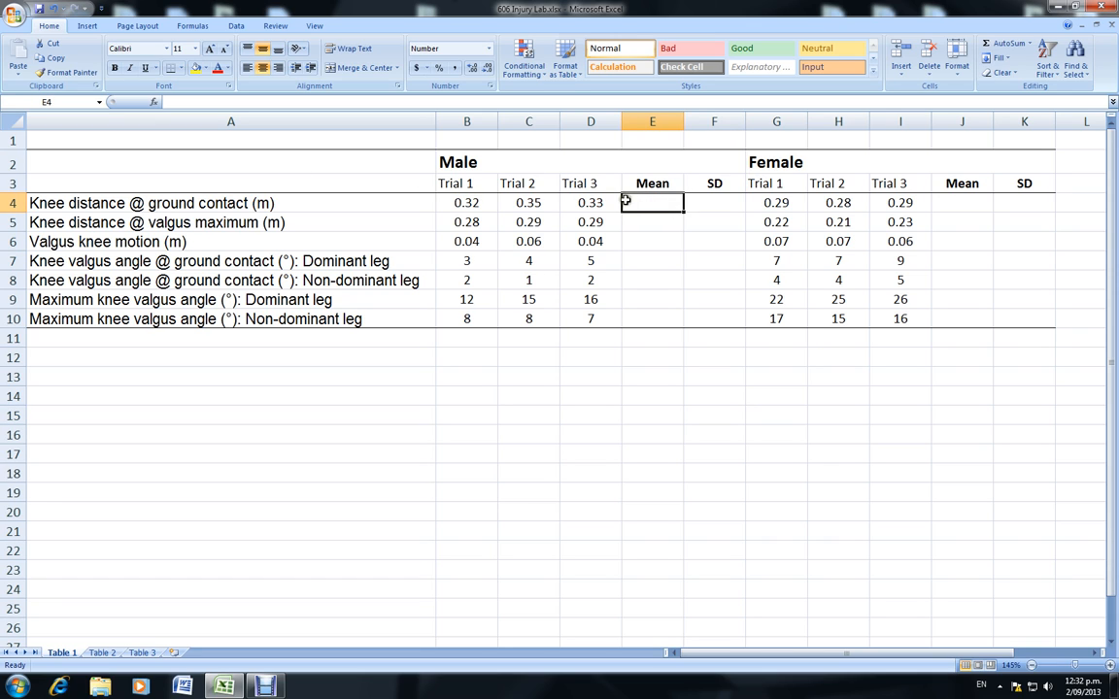
pyautogui.write('=')
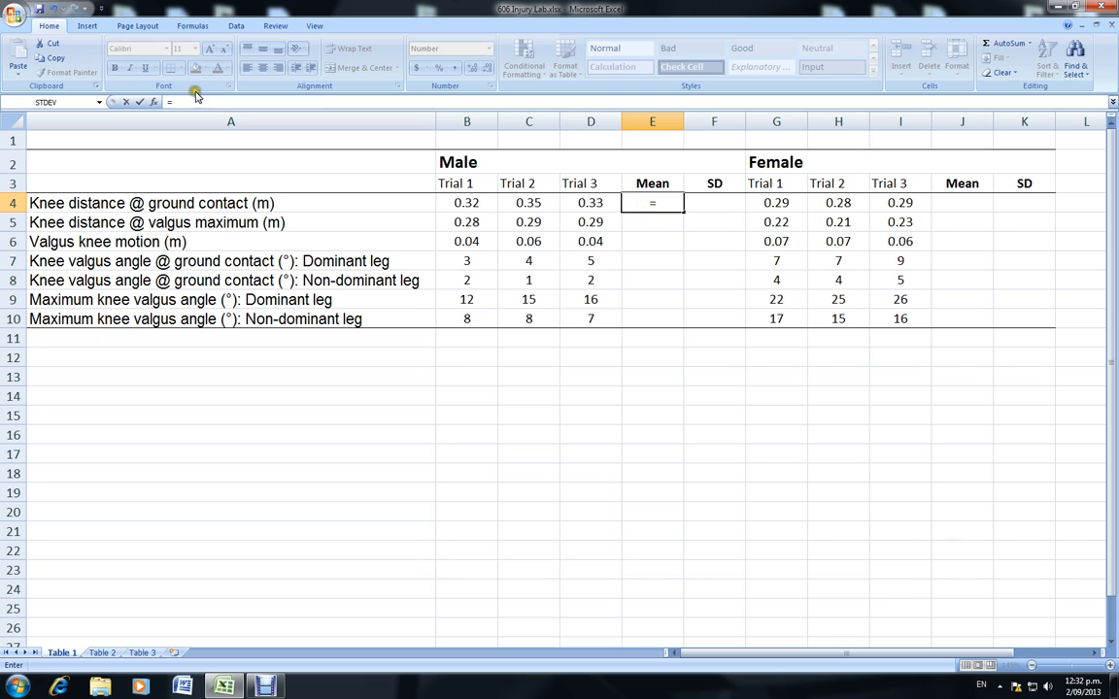
pyautogui.click(99, 102)
pyautogui.click(50, 126)
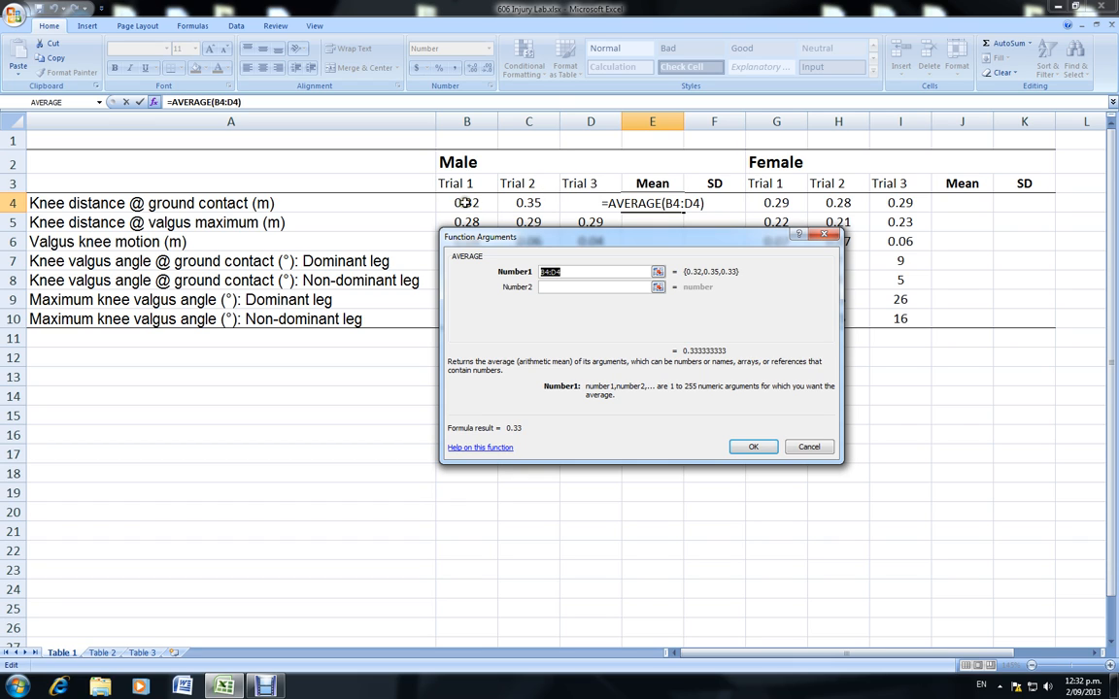
pyautogui.moveTo(465, 202); pyautogui.dragTo(579, 203)
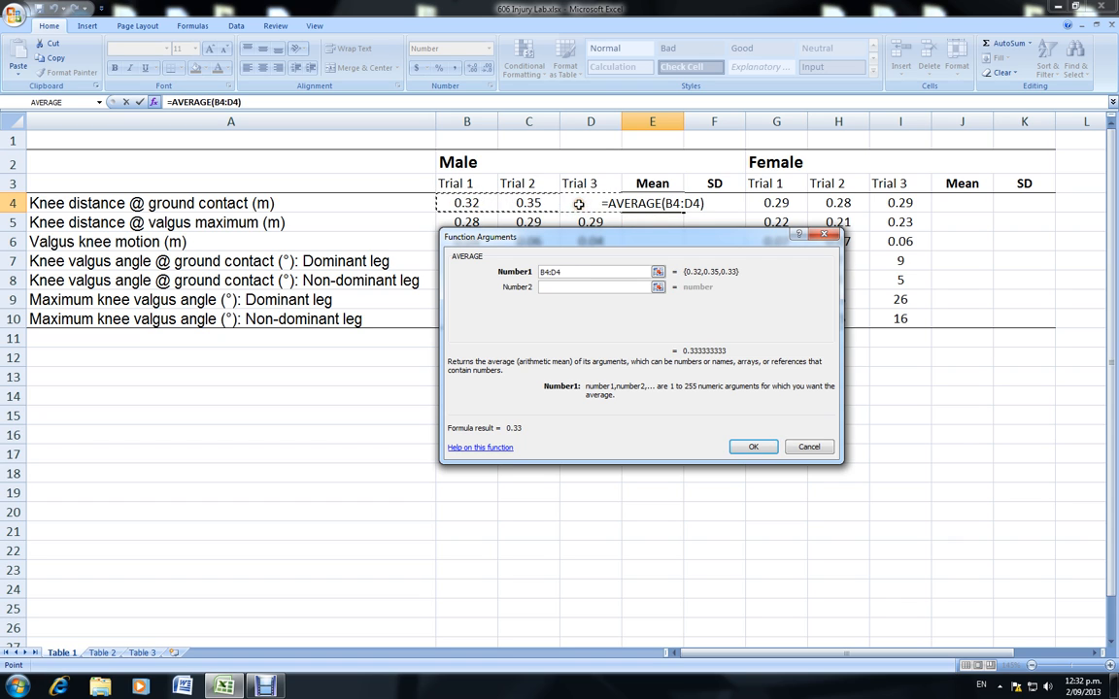
pyautogui.press('Return')
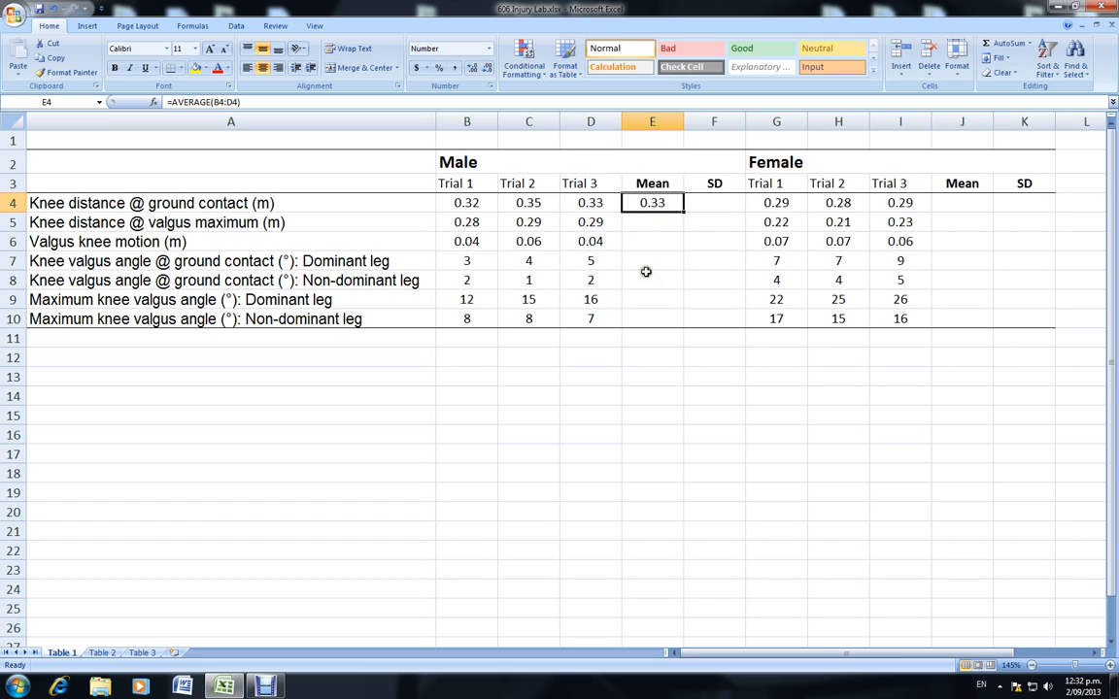
pyautogui.doubleClick(684, 211)
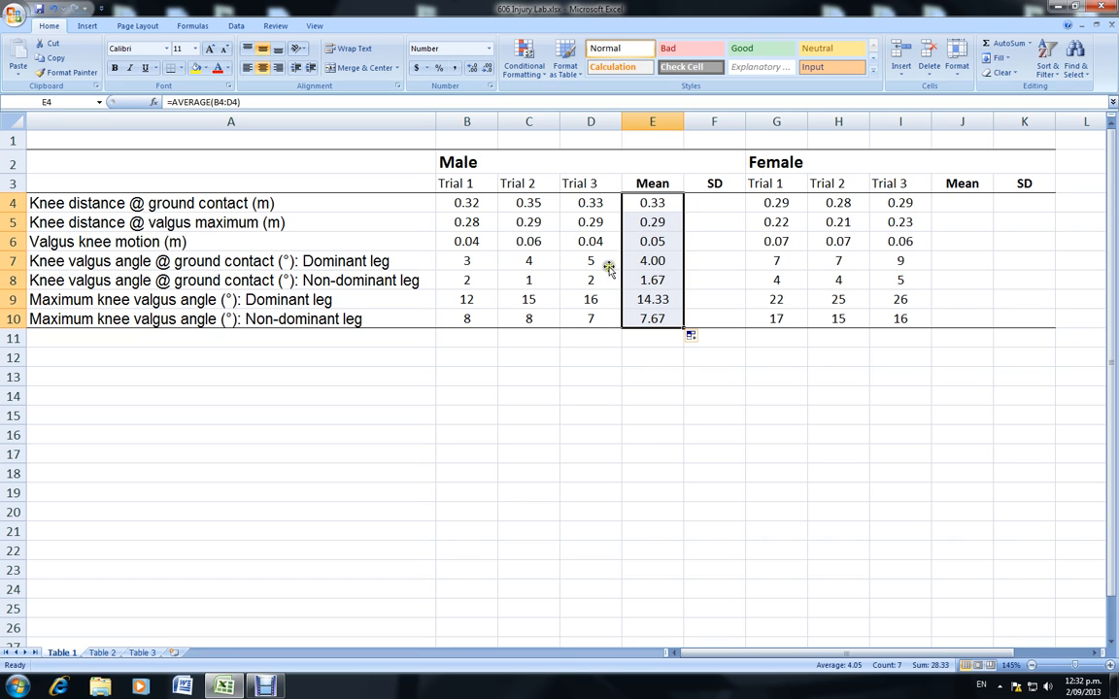
# Check the range used by the mean formula in E7 and display the male means in E7:E10 without decimal places.
pyautogui.doubleClick(652, 260)
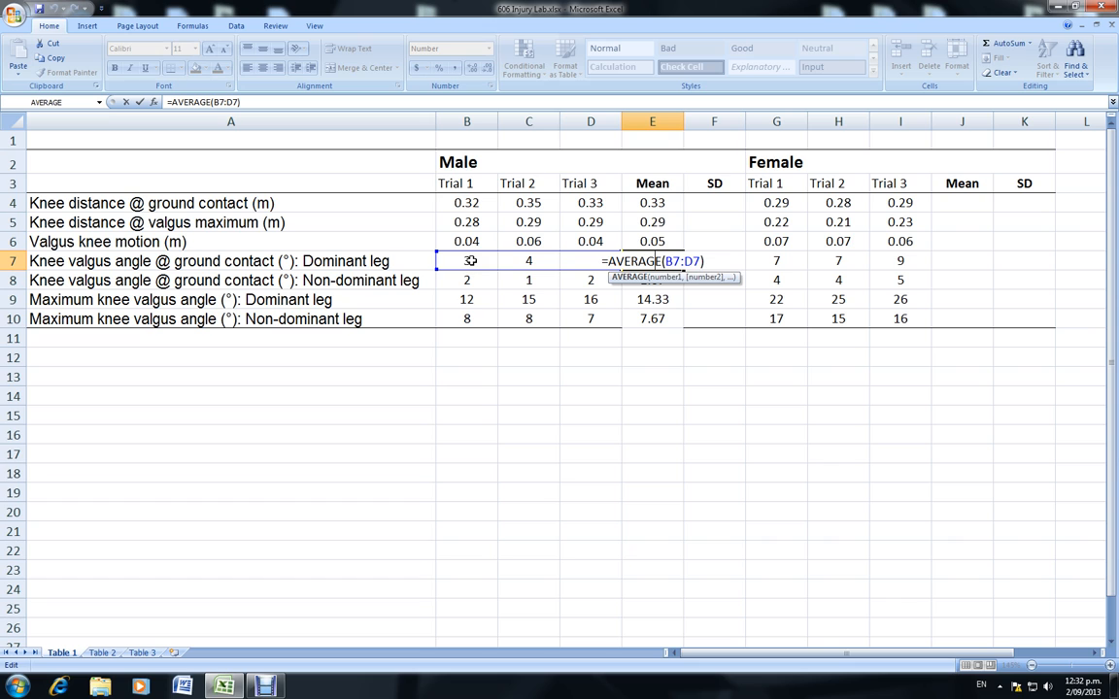
pyautogui.press('Return')
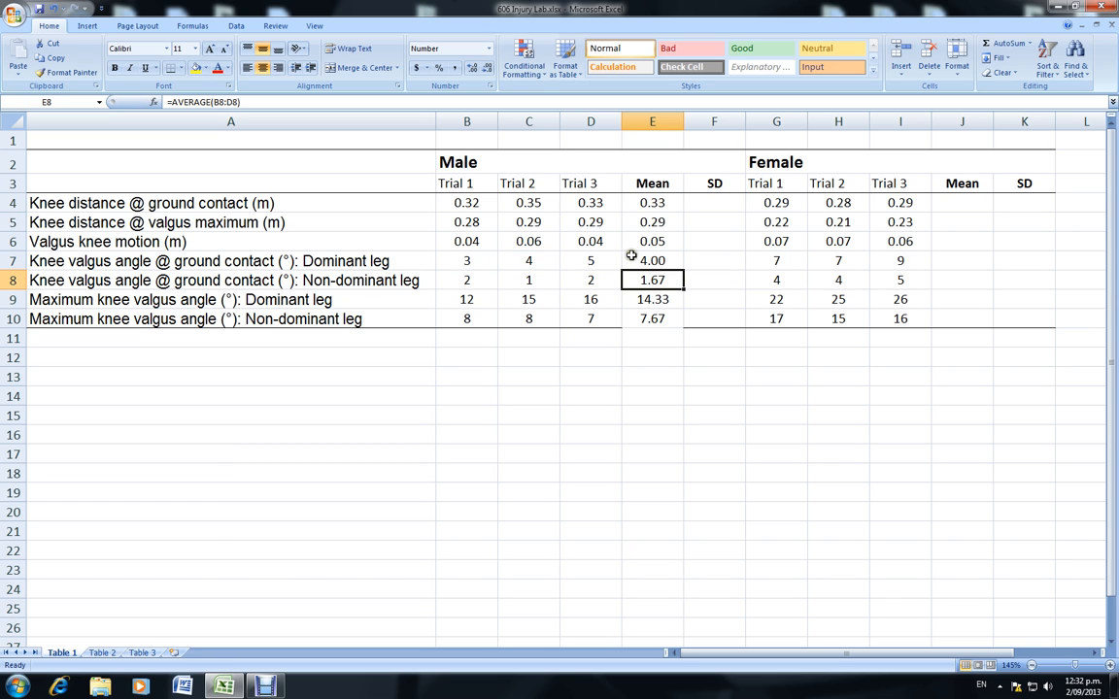
pyautogui.moveTo(649, 258); pyautogui.dragTo(646, 317)
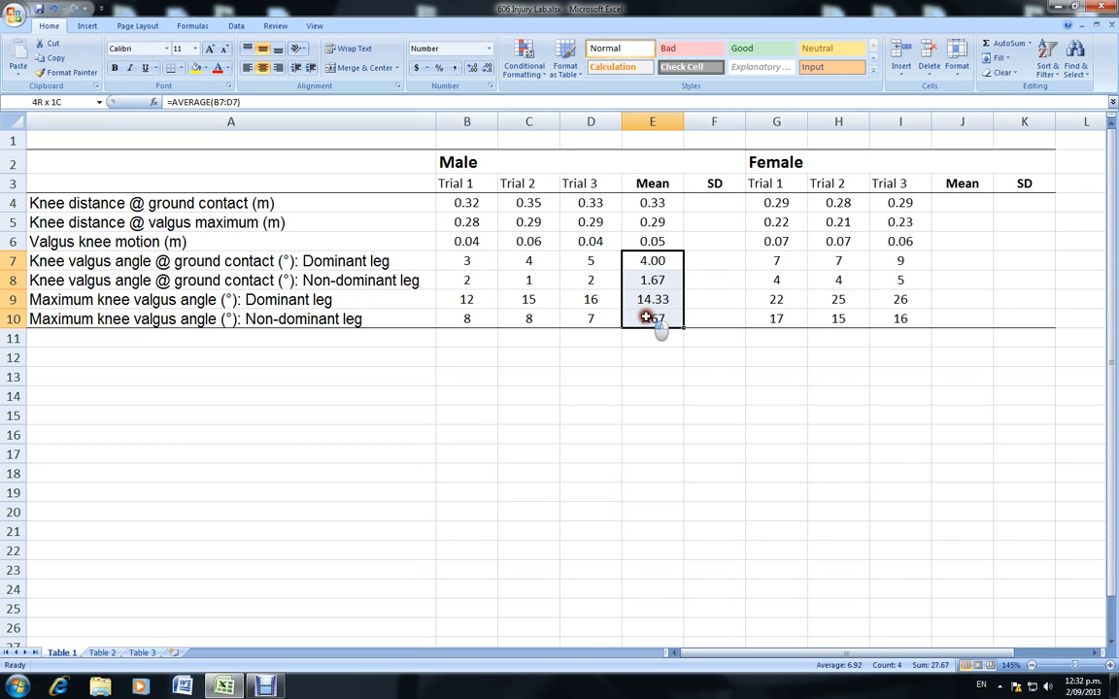
pyautogui.click(487, 68)
pyautogui.click(487, 68)
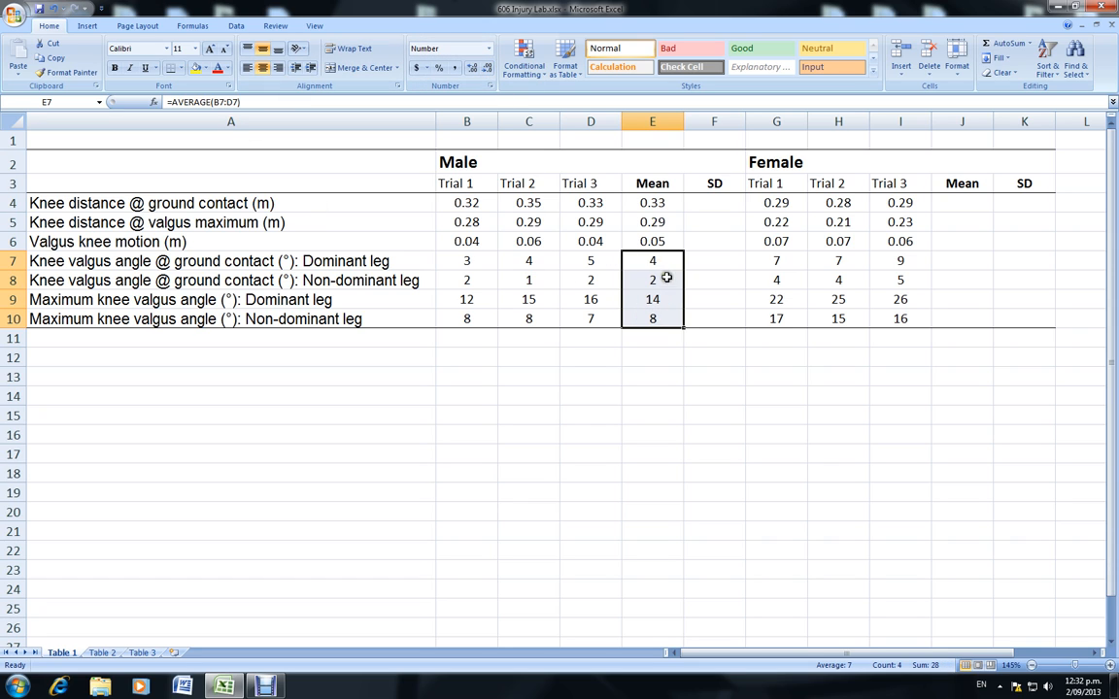
pyautogui.click(655, 321)
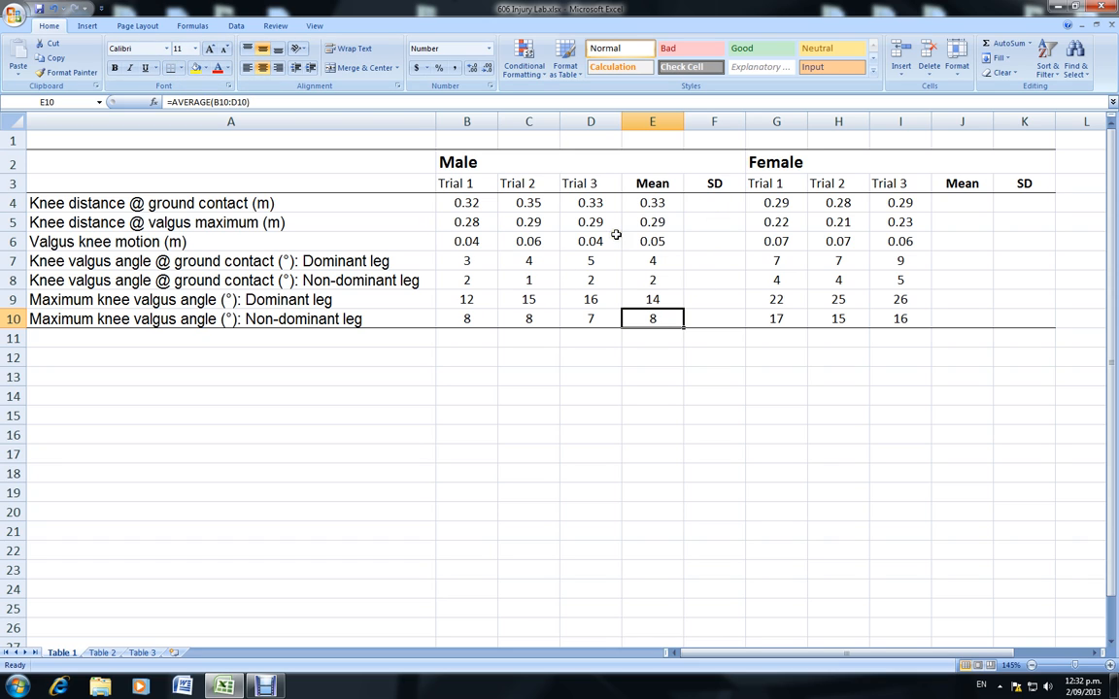
# Calculate the male standard deviation in F4 with STDEV over B4:D4 and fill the formula down to F10.
pyautogui.click(716, 205)
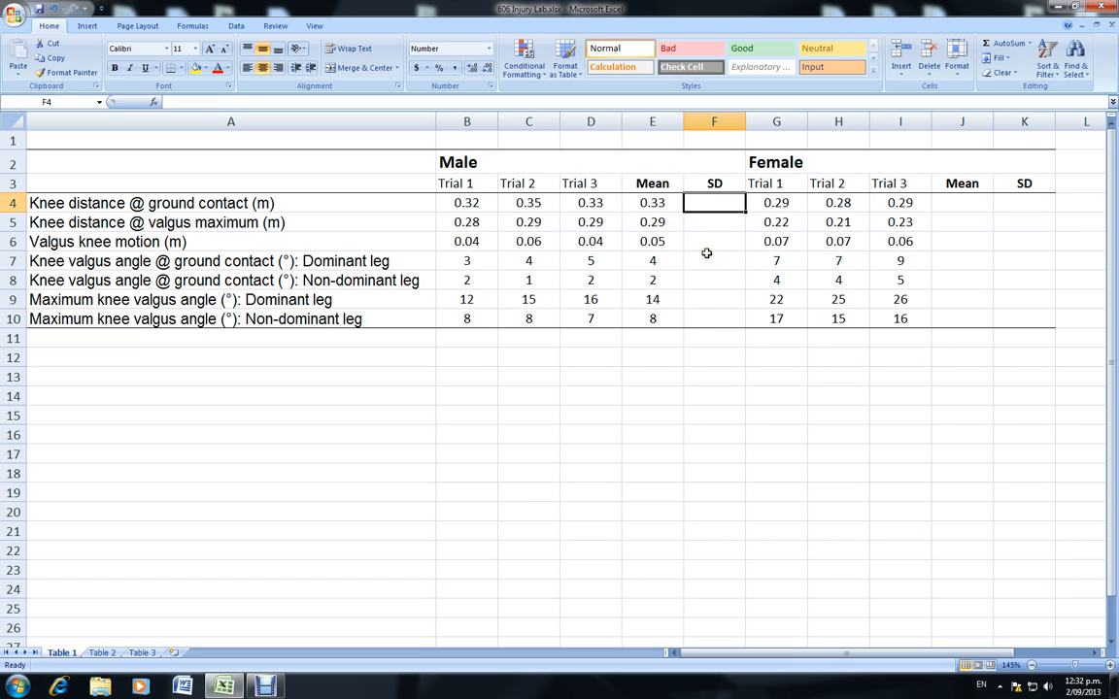
pyautogui.write('=')
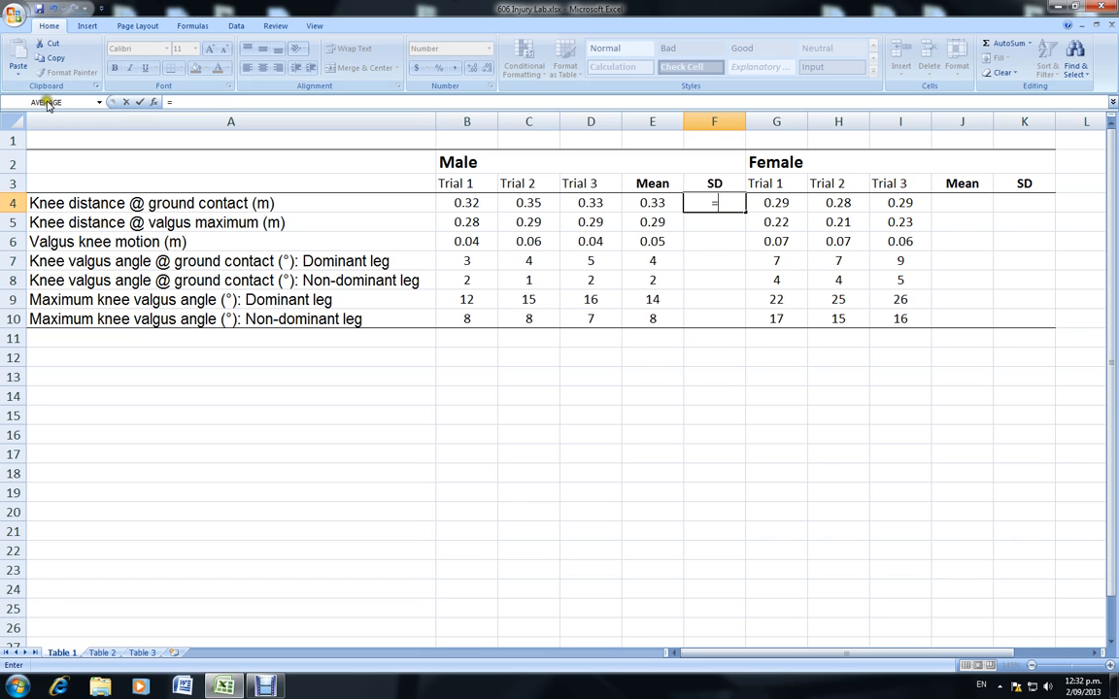
pyautogui.click(99, 102)
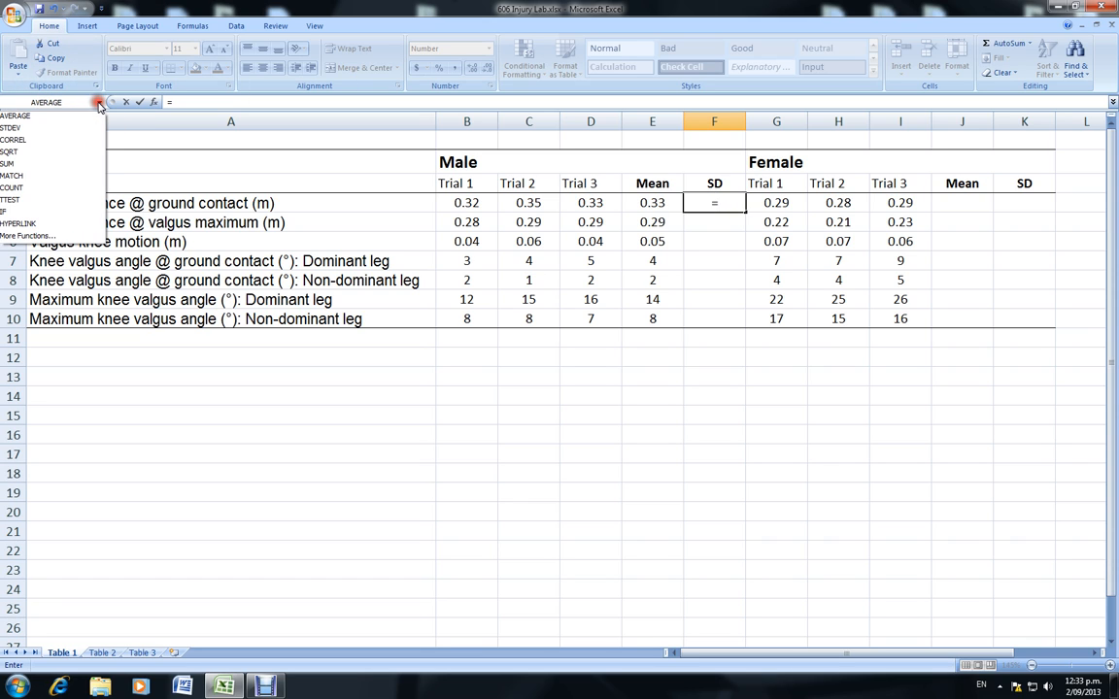
pyautogui.click(14, 128)
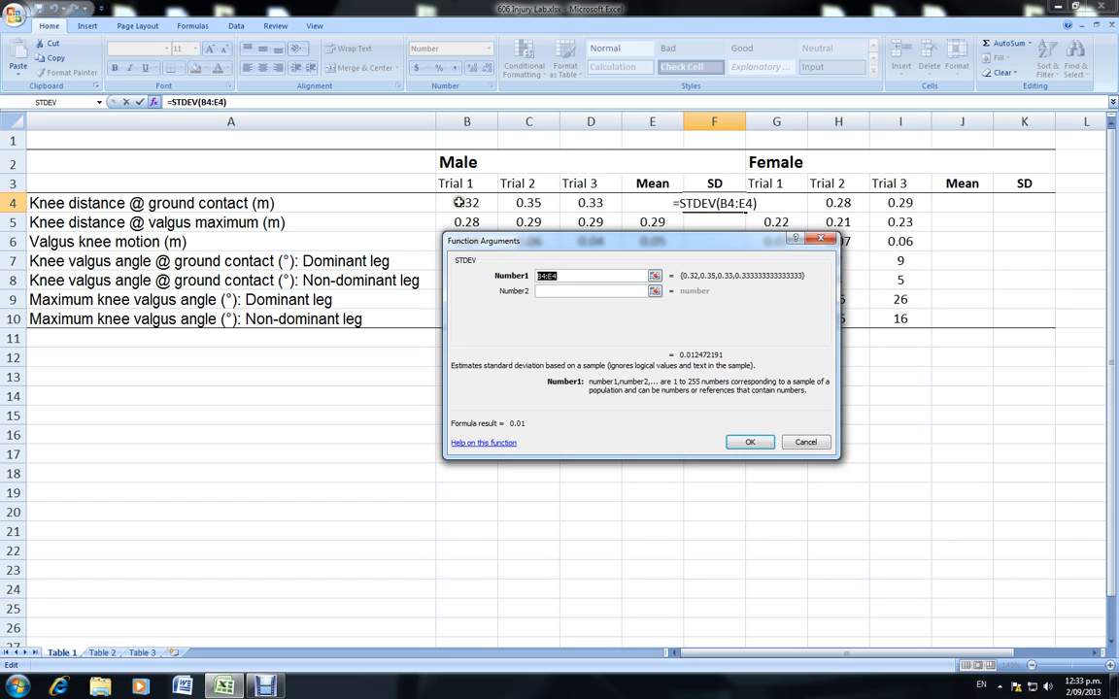
pyautogui.moveTo(445, 202); pyautogui.dragTo(576, 202)
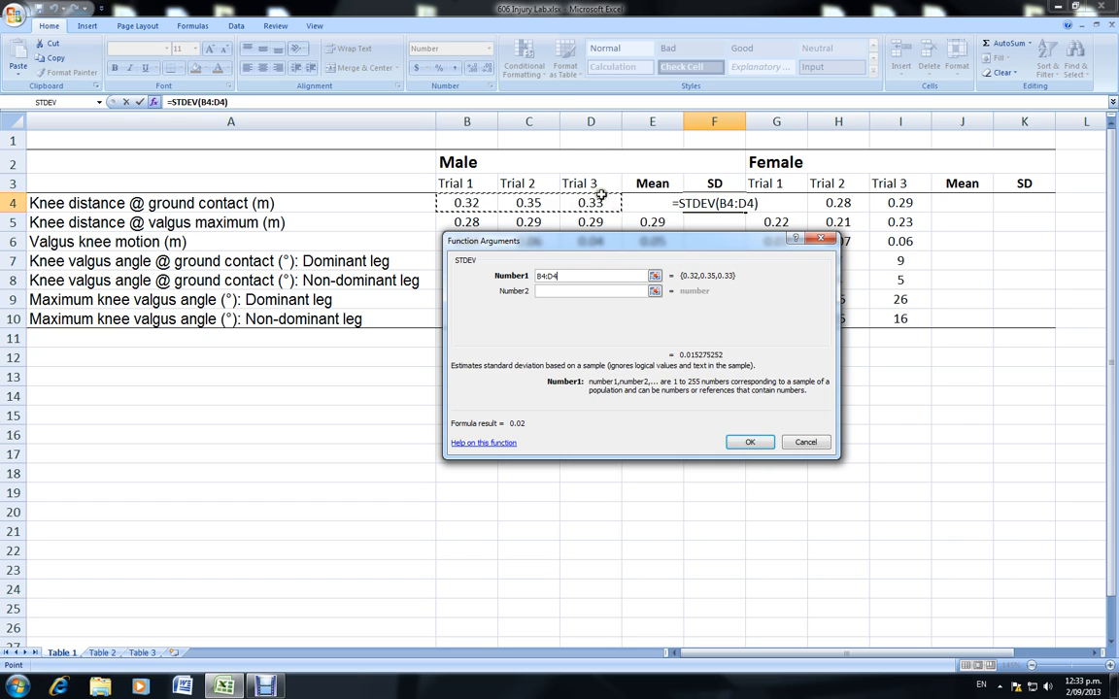
pyautogui.click(749, 442)
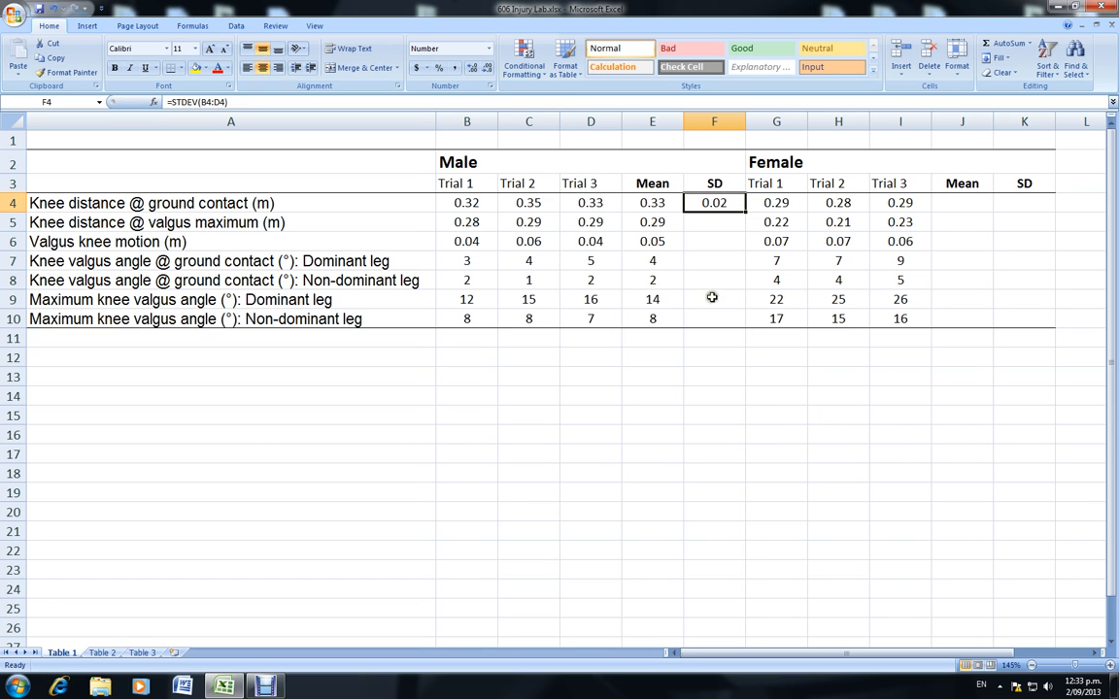
pyautogui.doubleClick(746, 211)
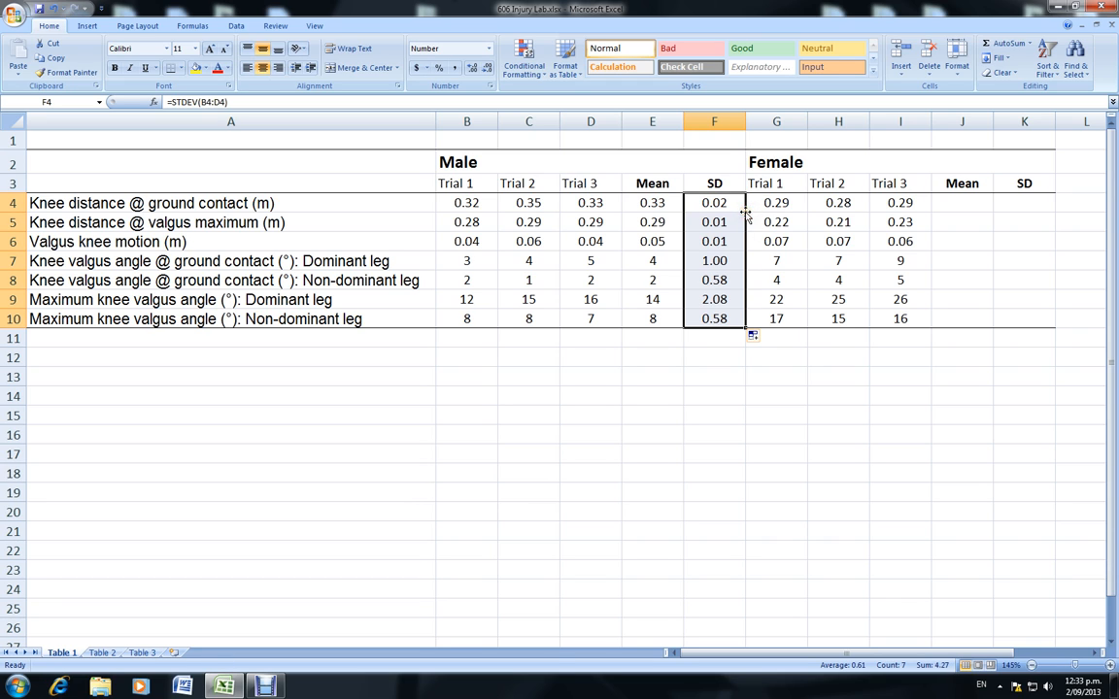
# Display the male standard deviations in F7:F10 without decimal places and check the range used by the formula in F8.
pyautogui.moveTo(724, 260); pyautogui.dragTo(726, 322)
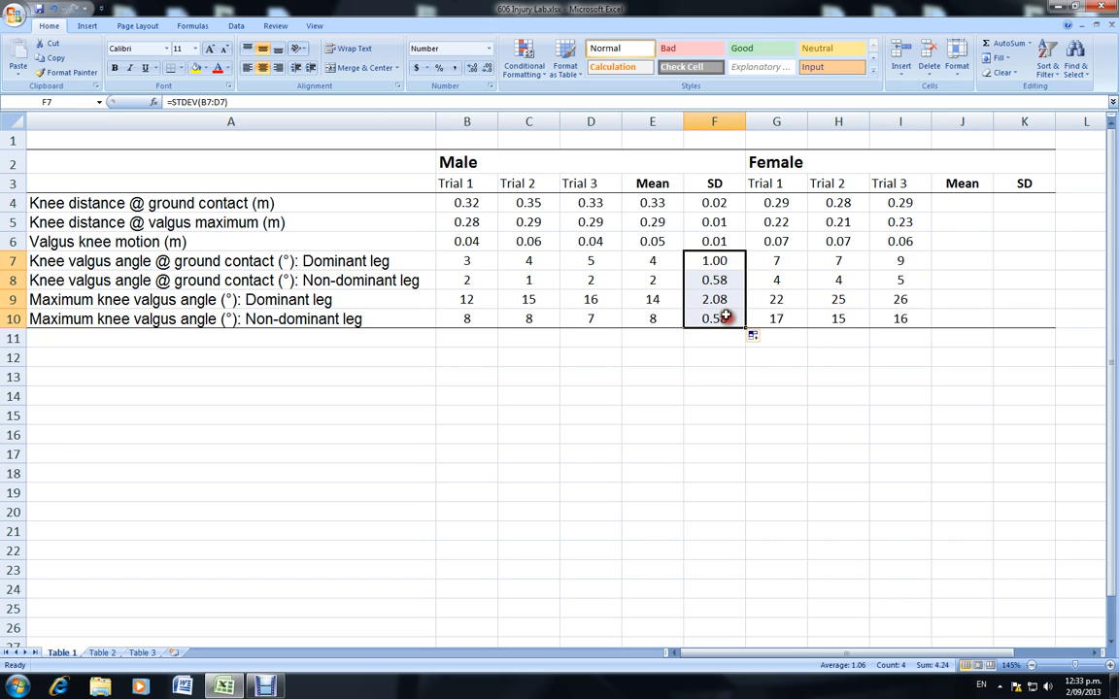
pyautogui.click(486, 68)
pyautogui.click(486, 68)
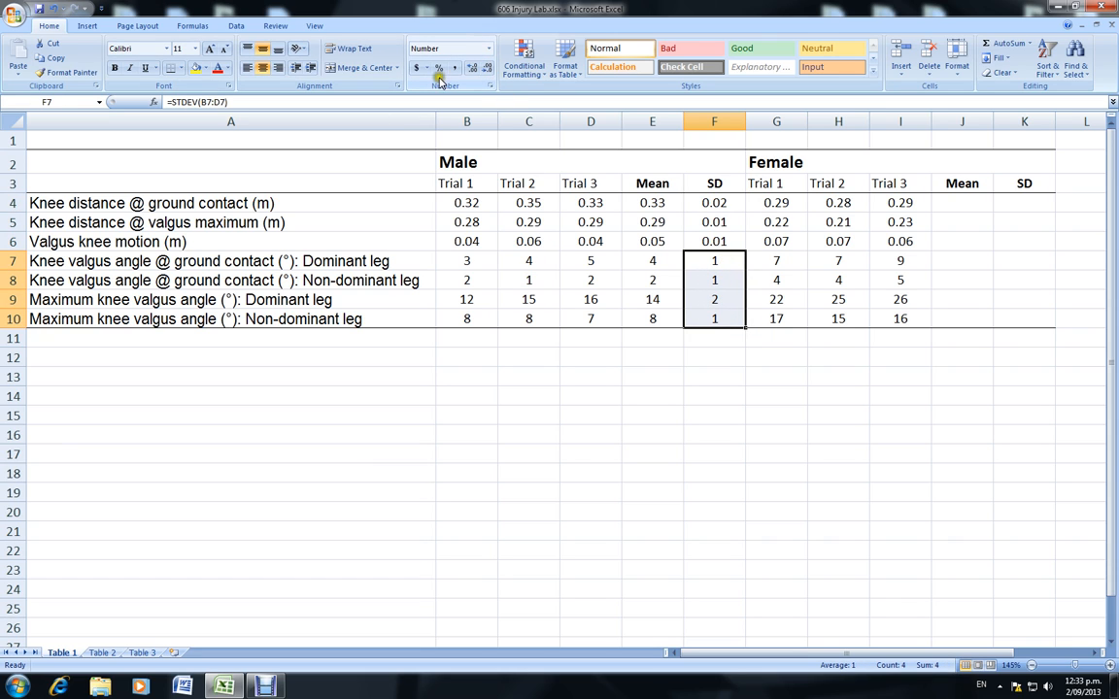
pyautogui.click(714, 319)
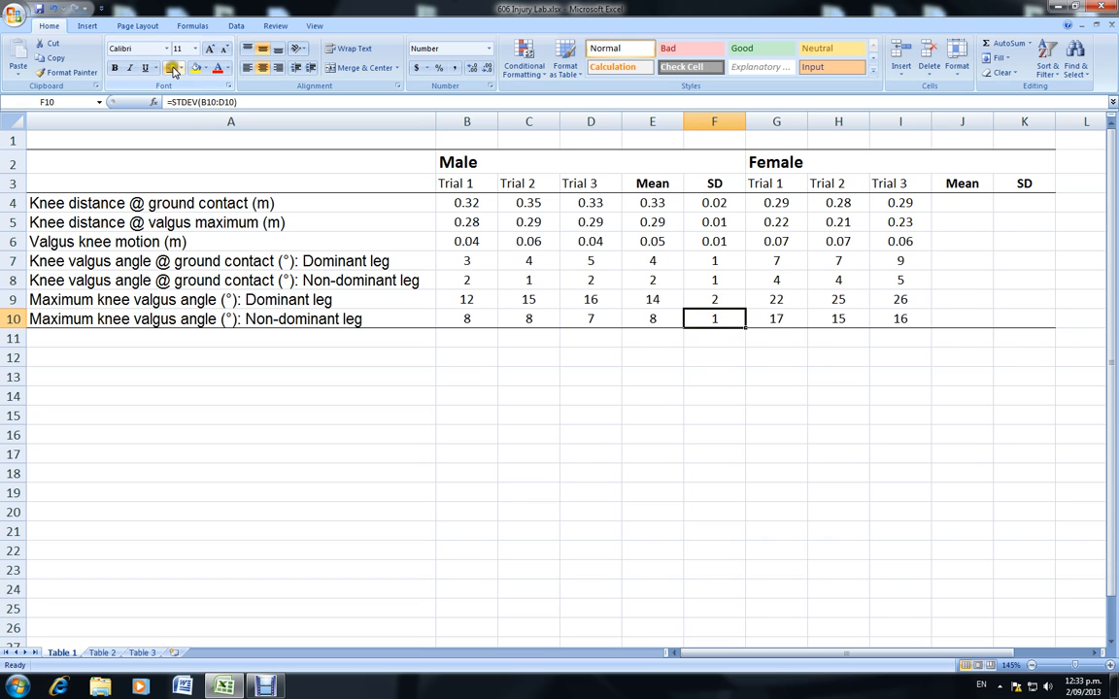
pyautogui.click(723, 280)
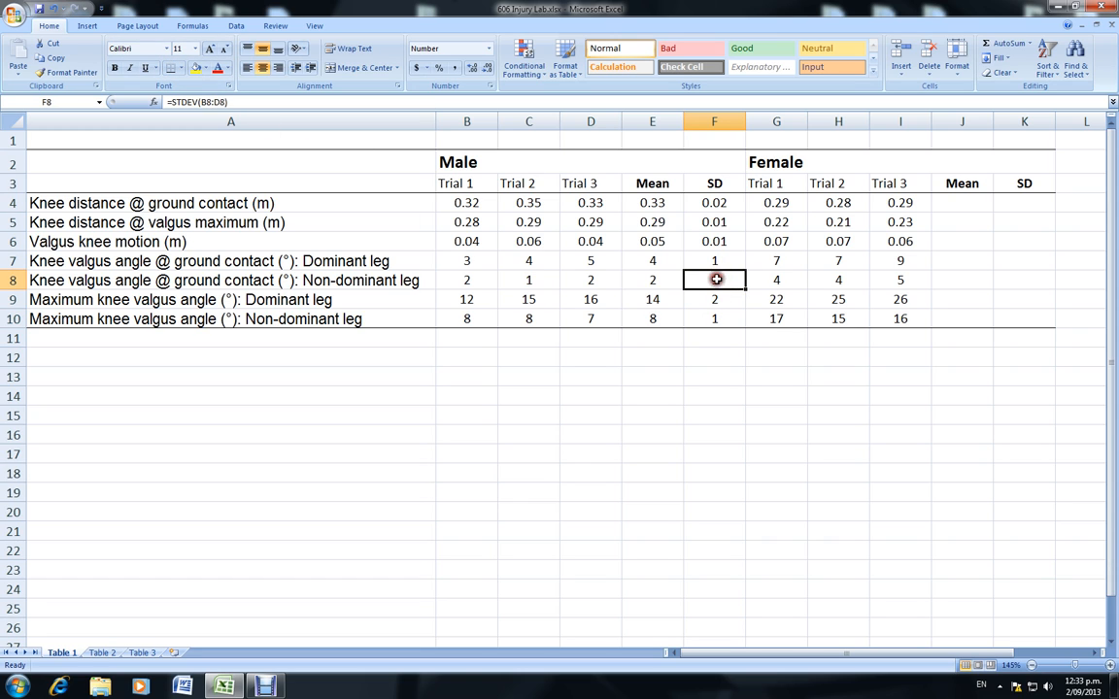
pyautogui.doubleClick(715, 280)
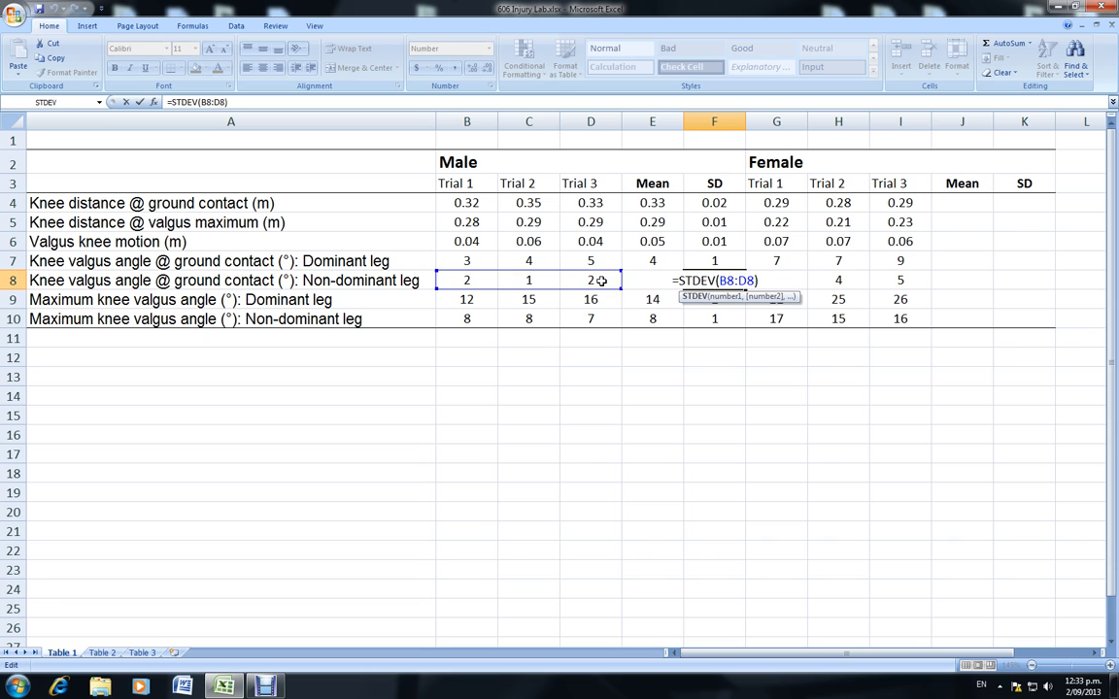
pyautogui.press('Return')
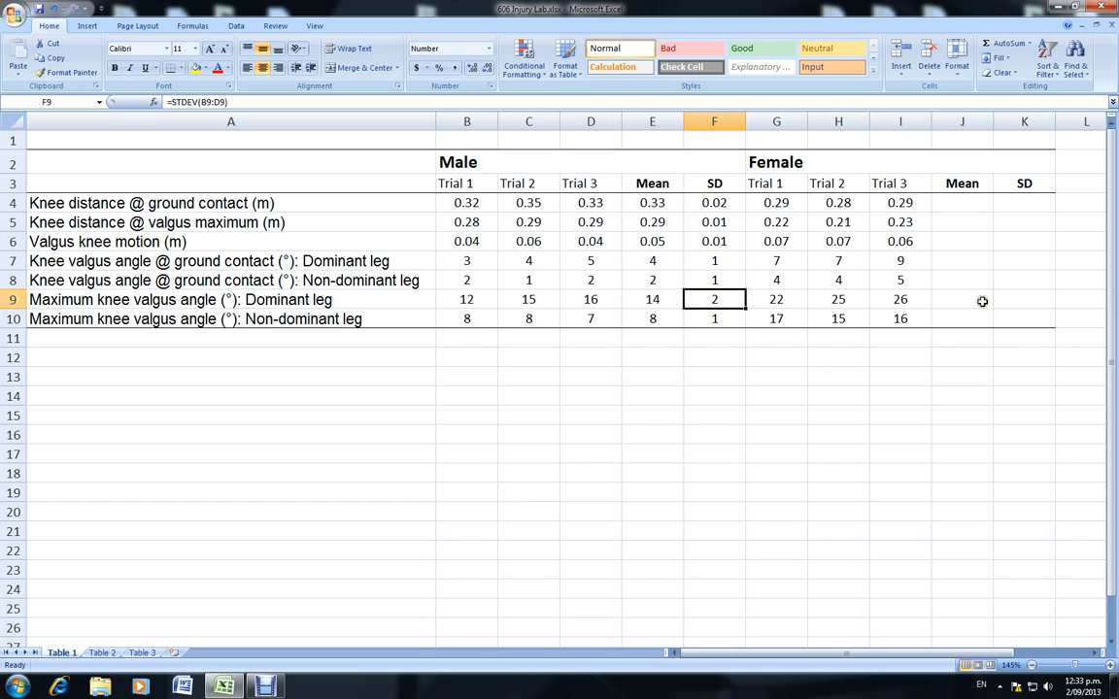
pyautogui.click(967, 201)
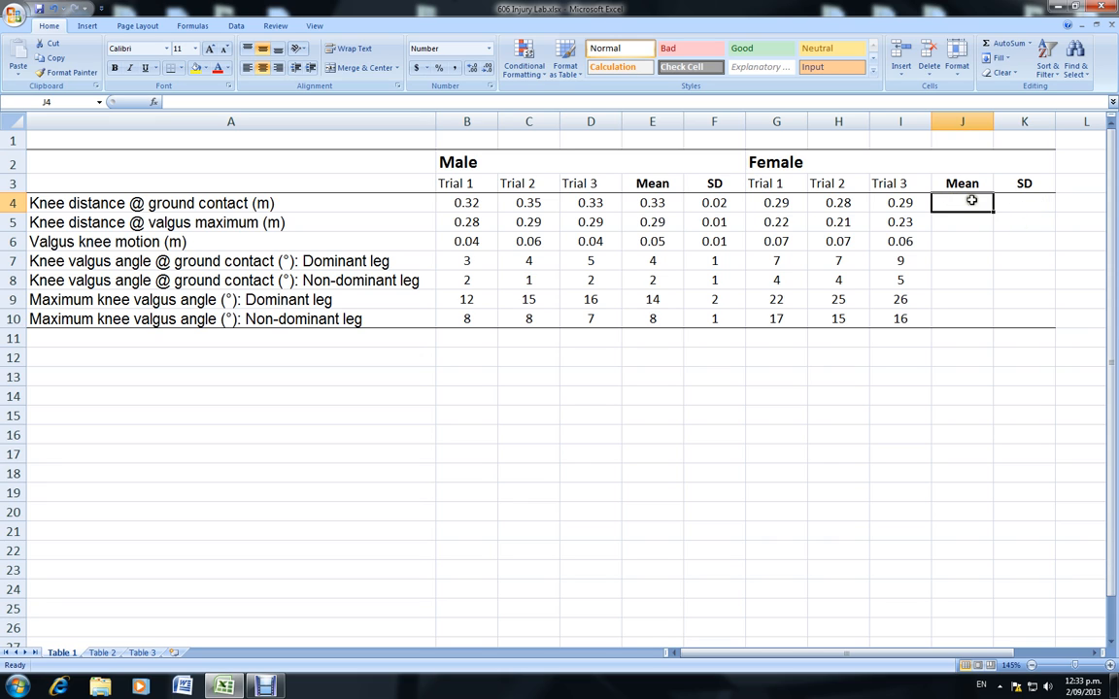
pyautogui.moveTo(767, 202); pyautogui.dragTo(893, 202)
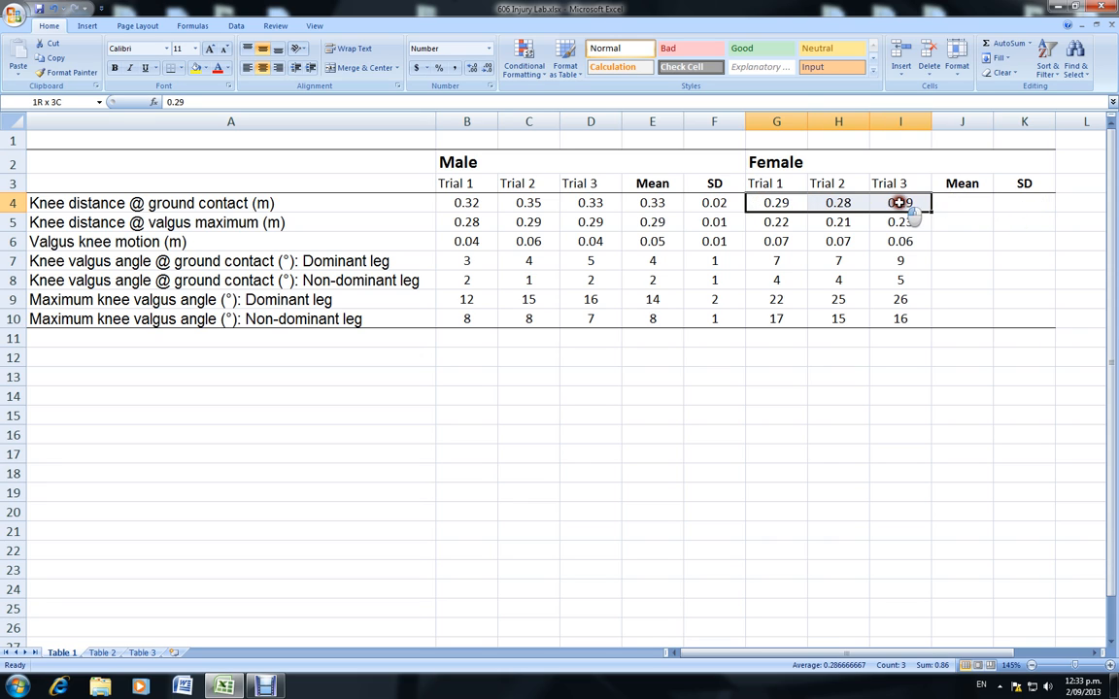
pyautogui.click(972, 205)
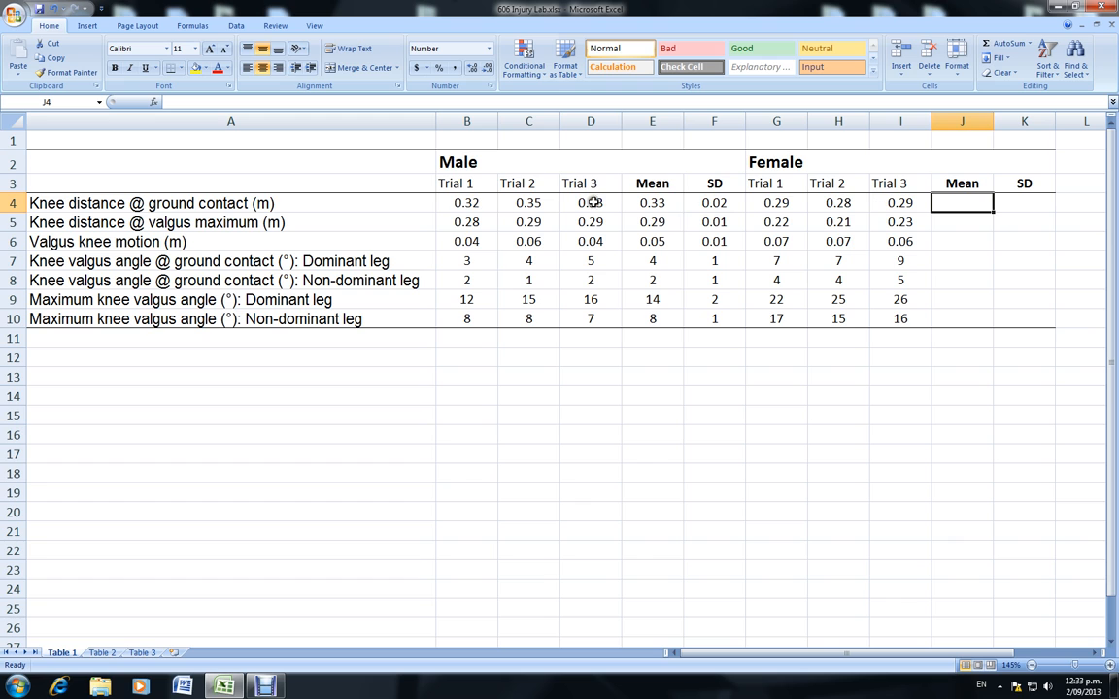
pyautogui.moveTo(452, 161); pyautogui.dragTo(632, 317)
pyautogui.moveTo(823, 163); pyautogui.dragTo(973, 319)
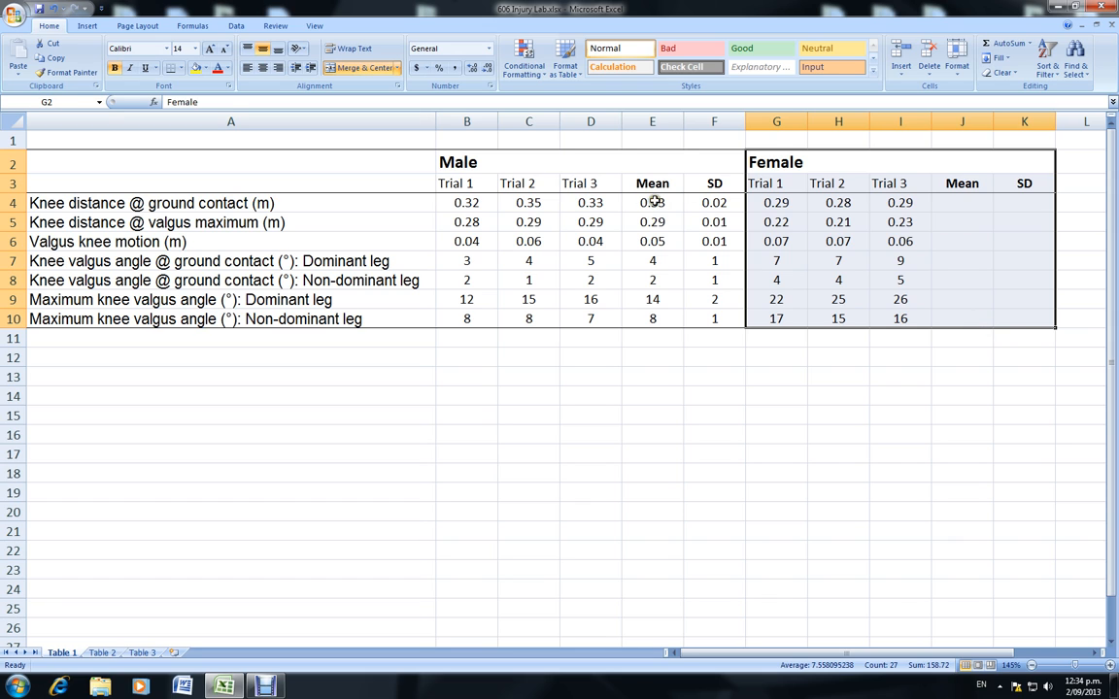
# Copy the male mean and SD formulas in E4:F10 into the female Mean and SD columns starting at J4.
pyautogui.moveTo(654, 202); pyautogui.dragTo(711, 318)
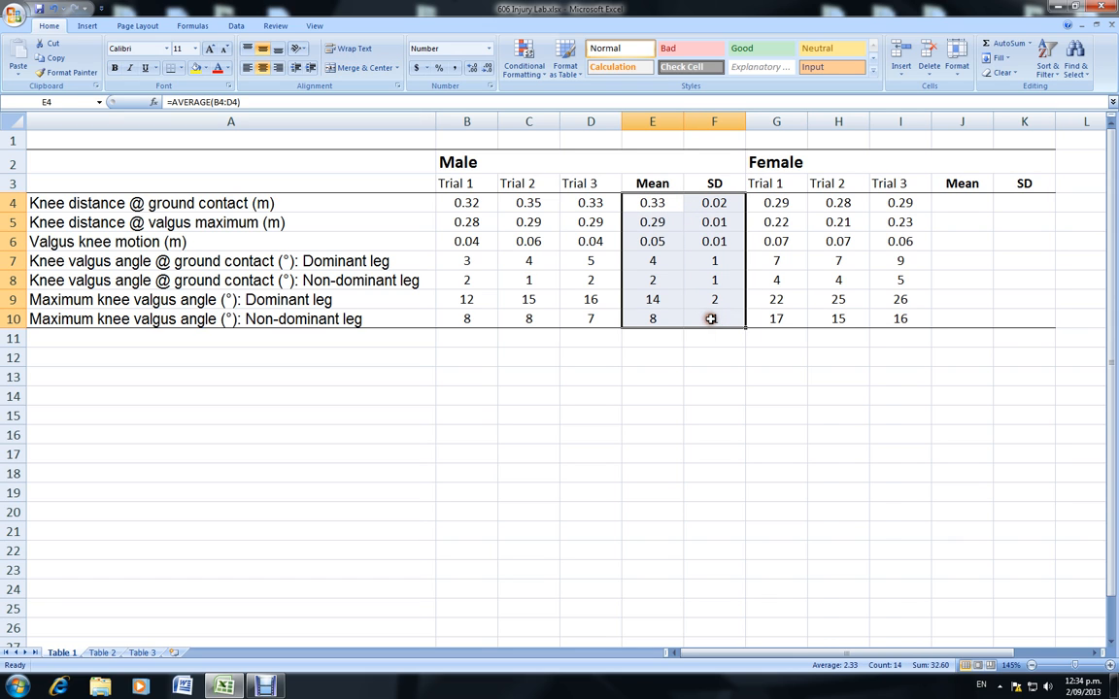
pyautogui.hotkey('ctrl', 'c')
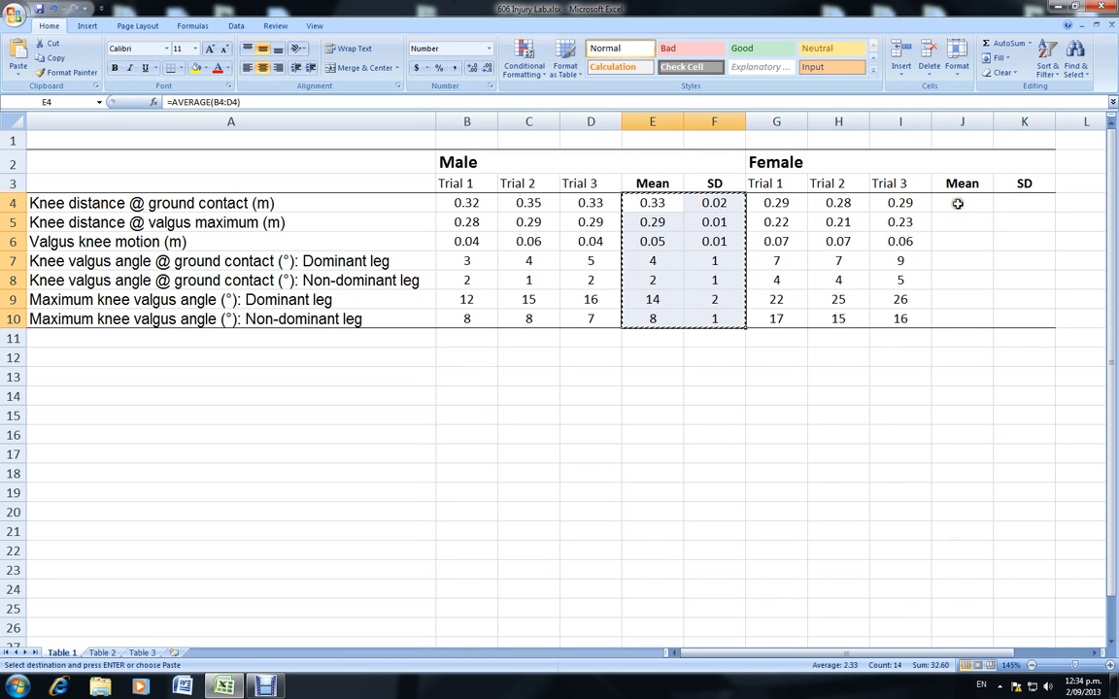
pyautogui.rightClick(646, 202)
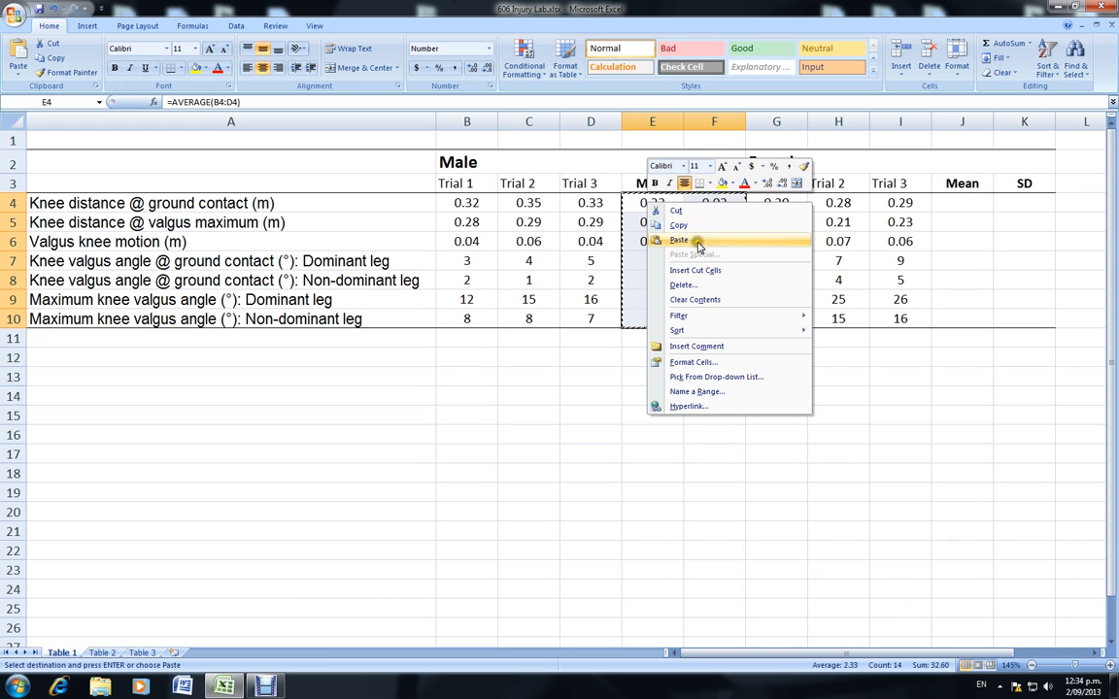
pyautogui.click(679, 224)
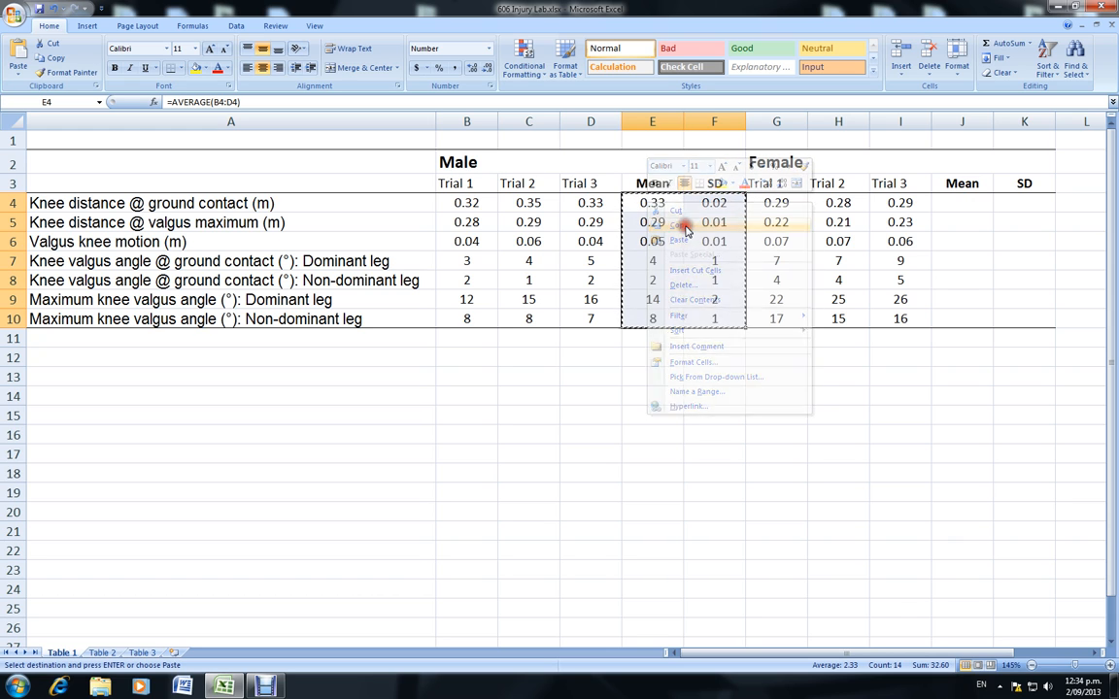
pyautogui.click(961, 199)
pyautogui.rightClick(962, 199)
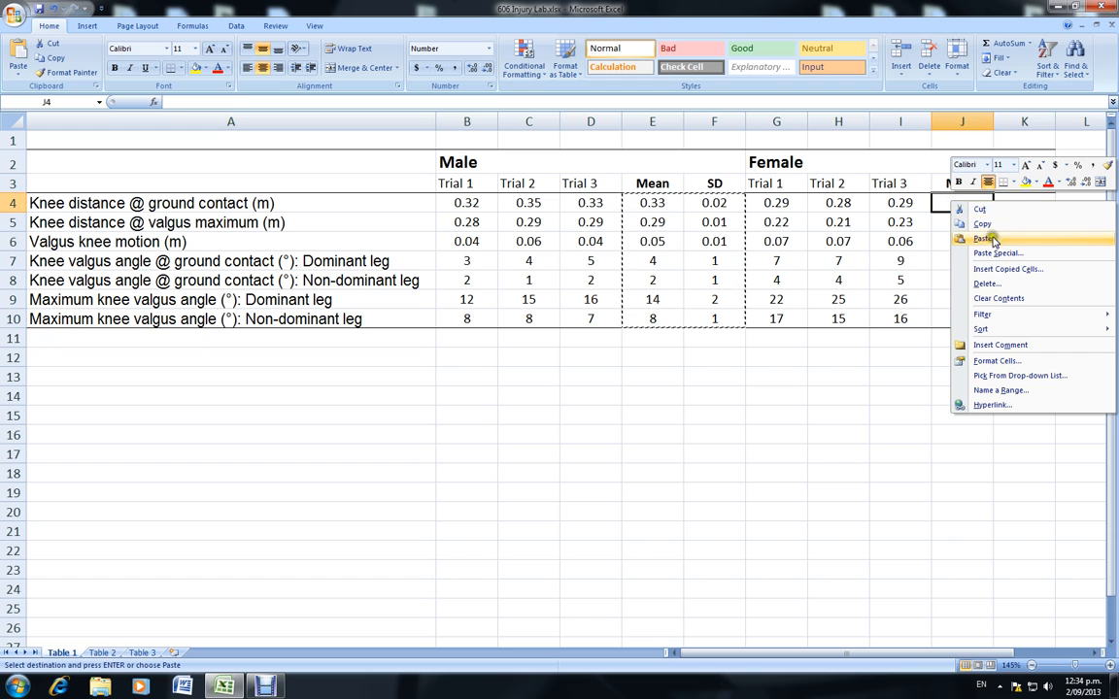
pyautogui.click(987, 227)
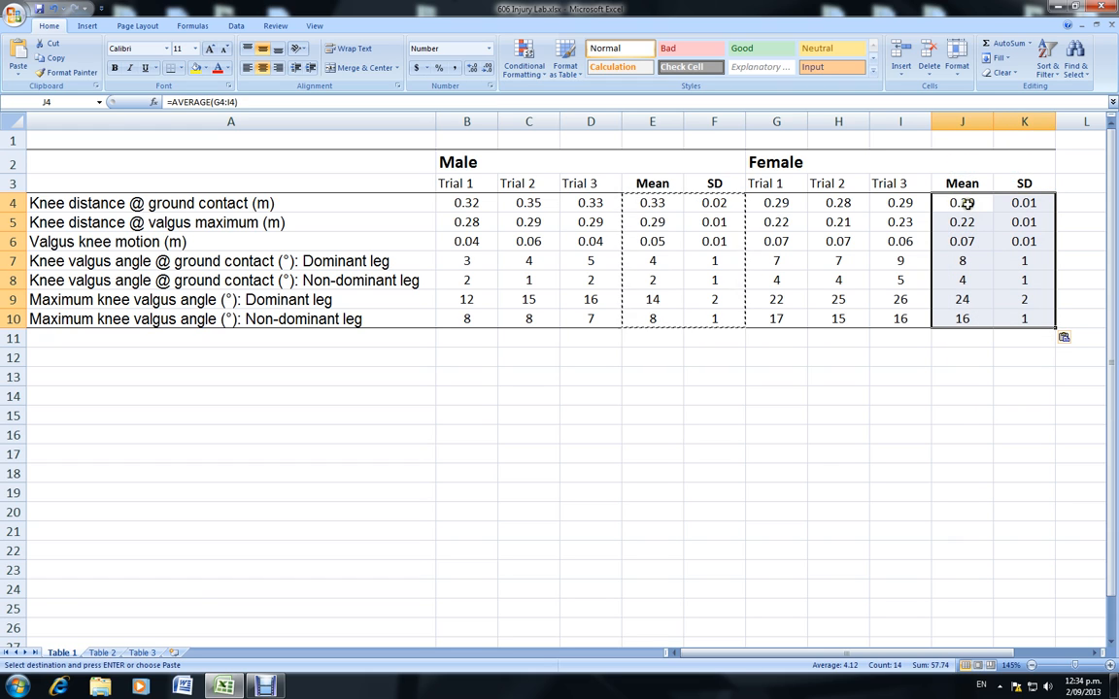
pyautogui.click(967, 203)
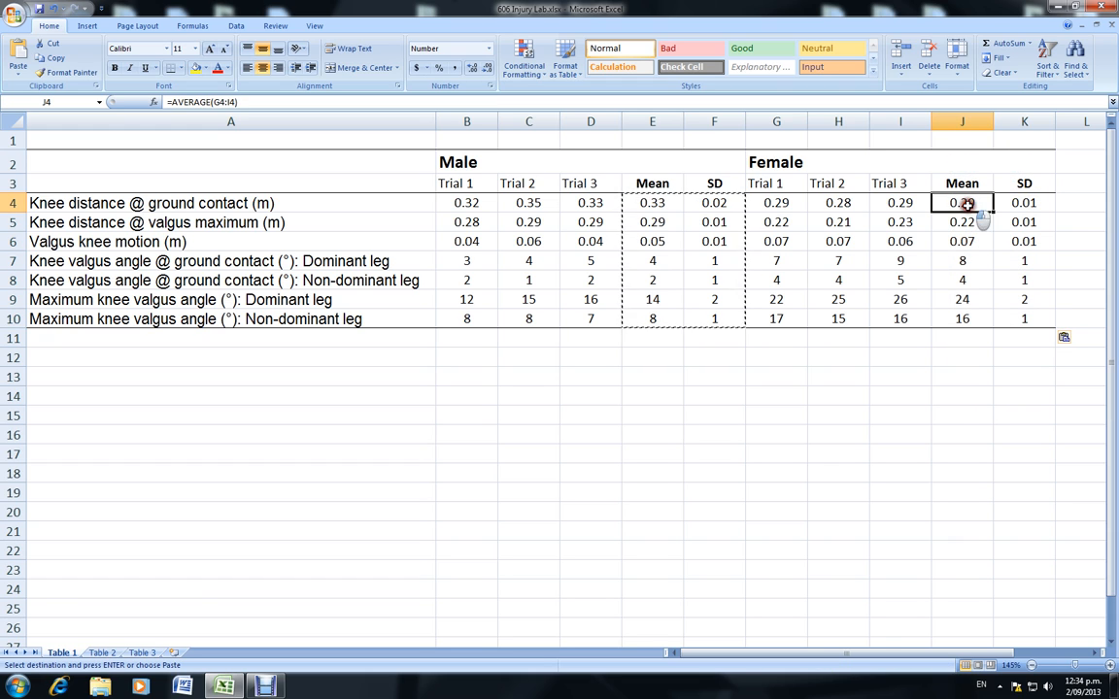
# Check the cell ranges used by the female mean formula in J4 and the female SD formula in K4.
pyautogui.doubleClick(967, 203)
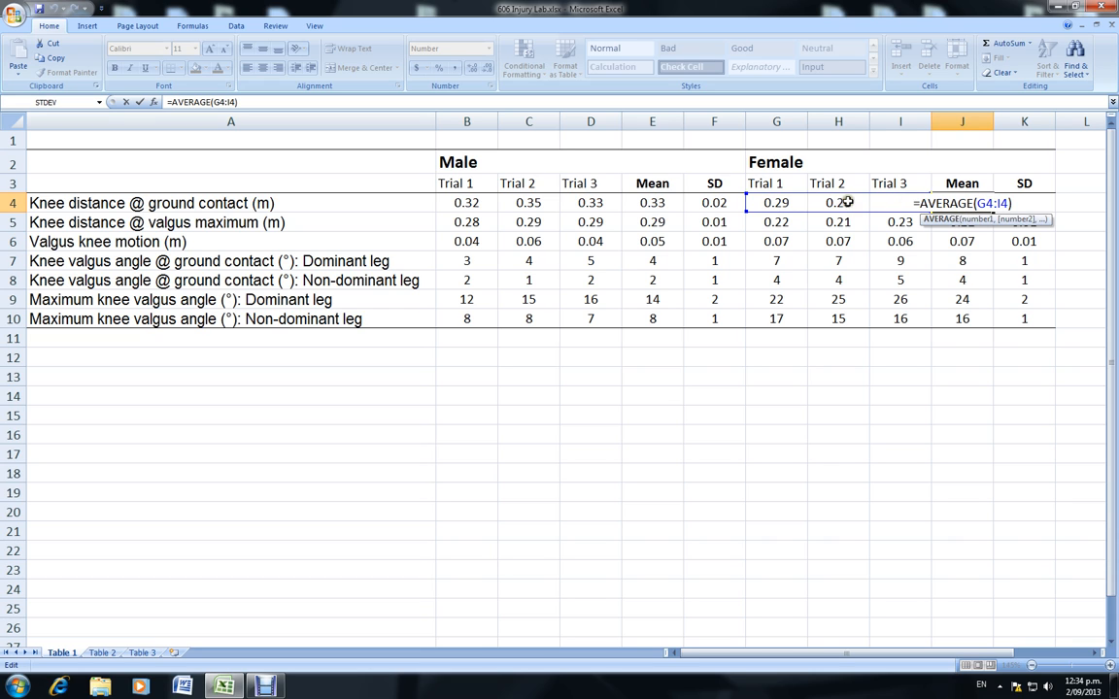
pyautogui.press('Return')
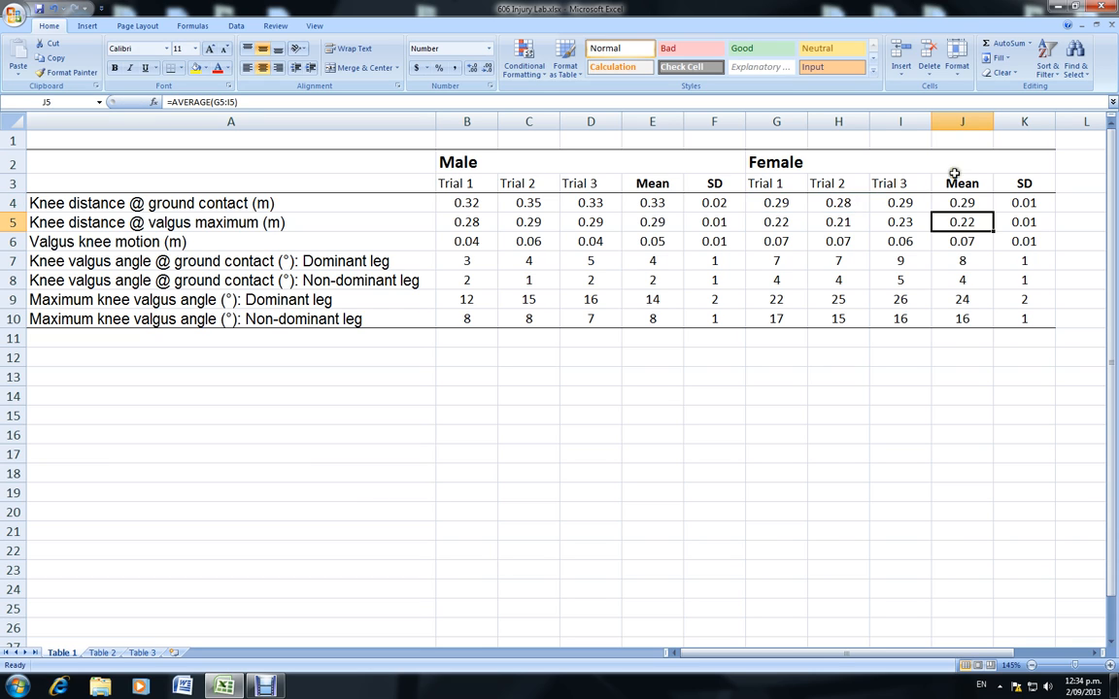
pyautogui.doubleClick(1028, 203)
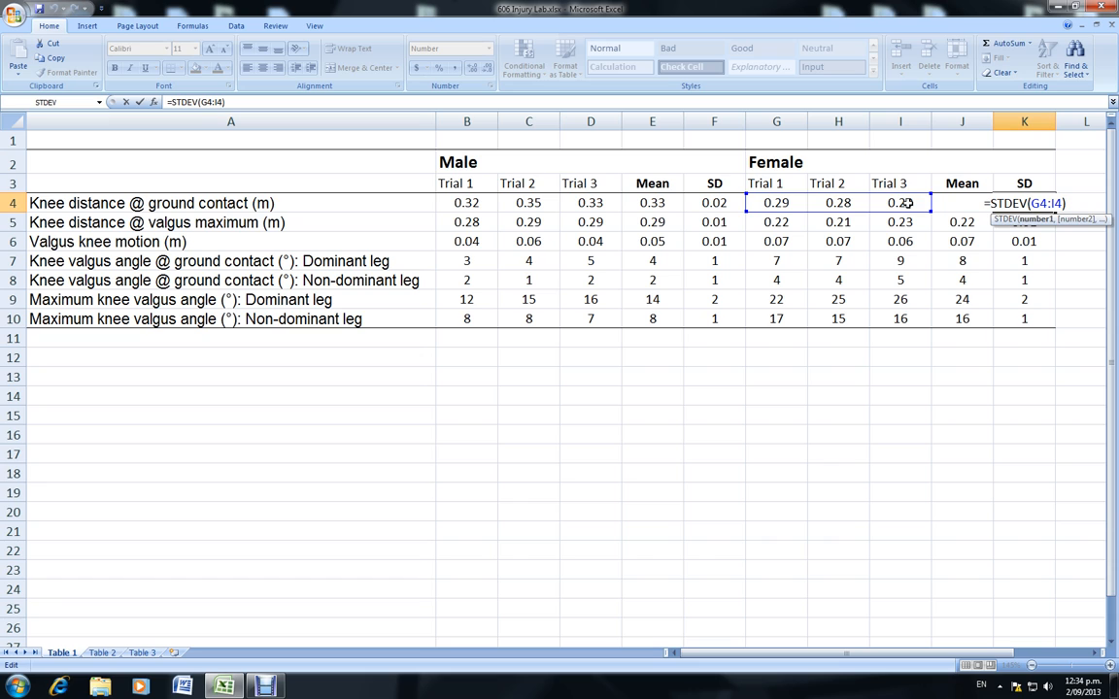
pyautogui.press('Return')
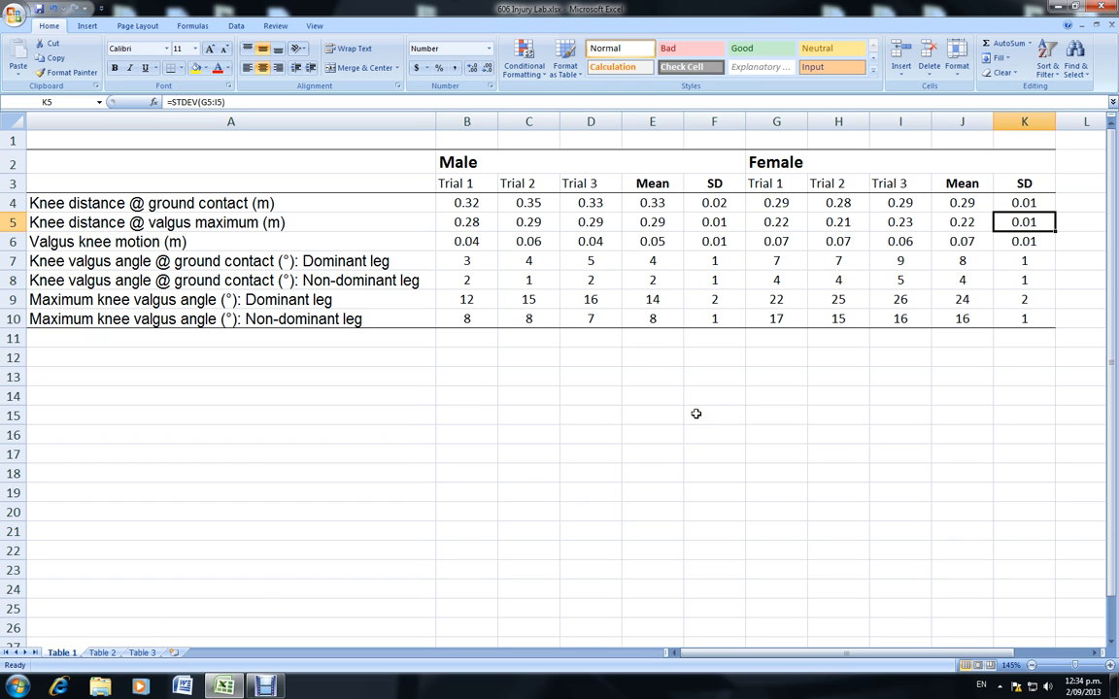
# Widen column A slightly in the Table 2 sheet and copy the male means in E4:E10 of the Table 1 sheet.
pyautogui.click(102, 654)
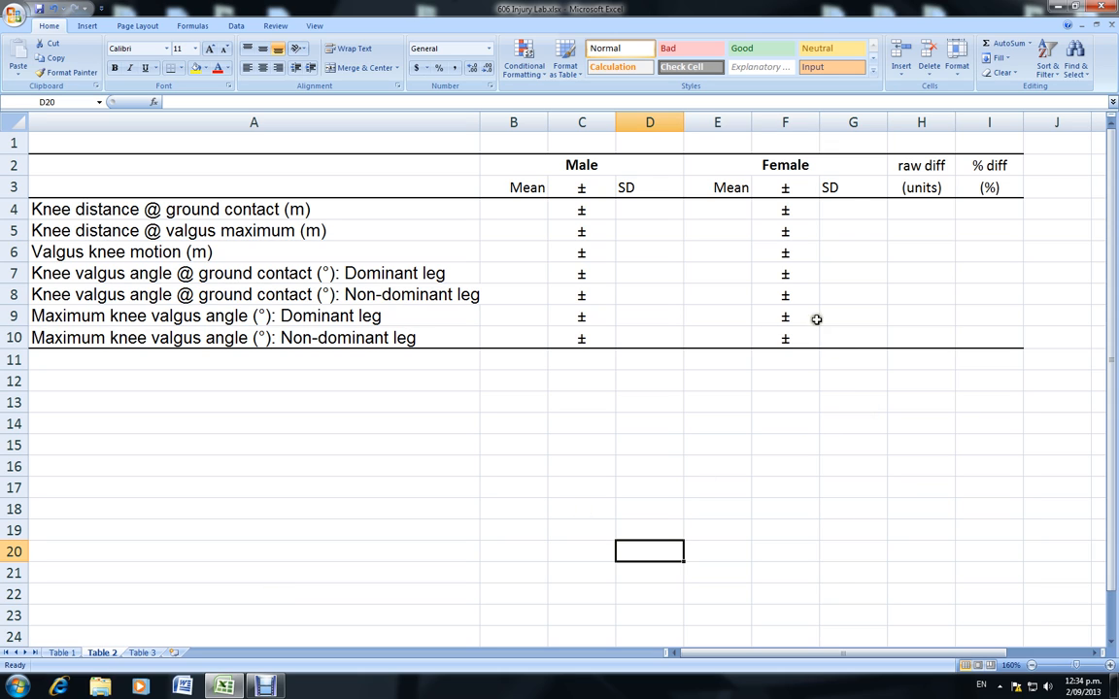
pyautogui.moveTo(480, 122); pyautogui.dragTo(494, 123)
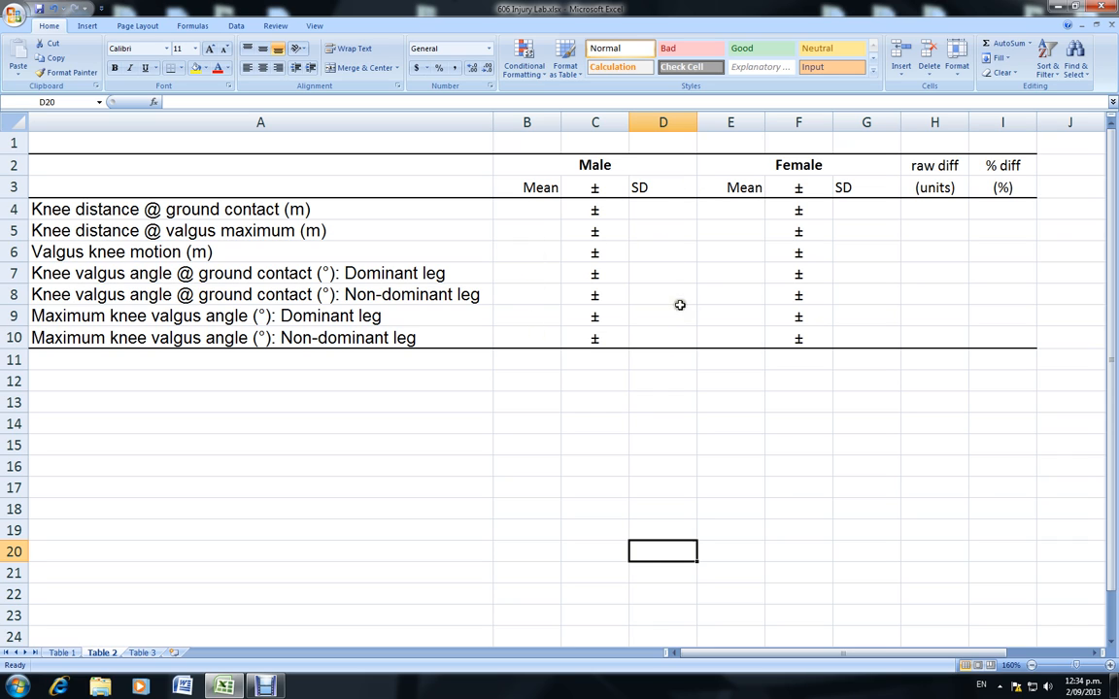
pyautogui.click(61, 653)
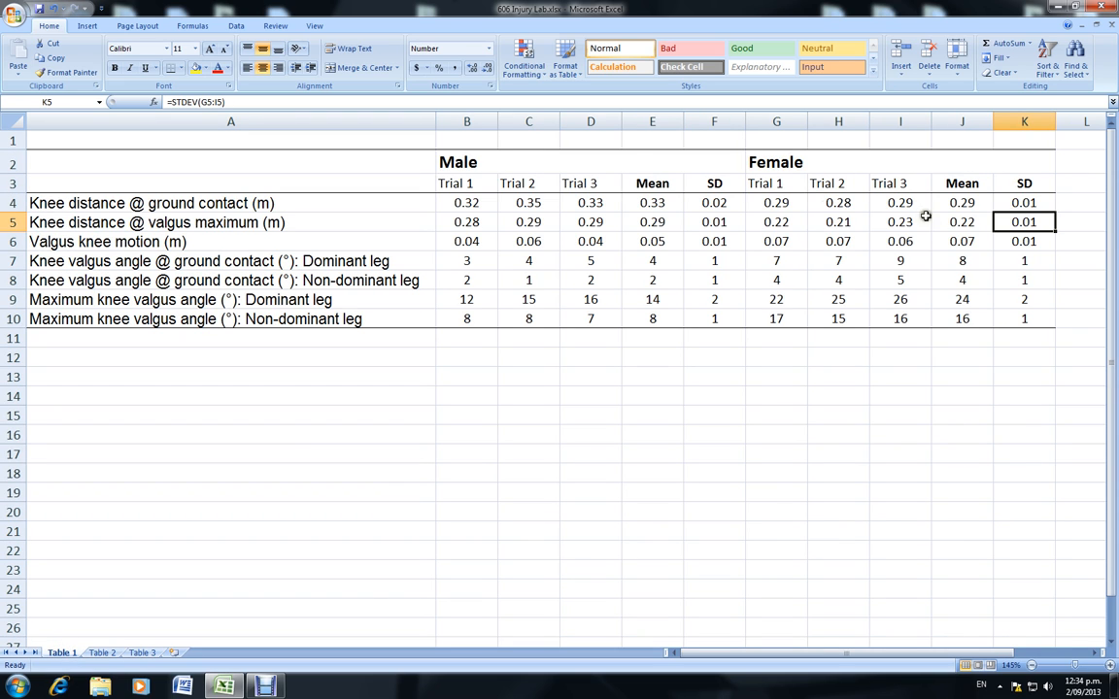
pyautogui.moveTo(660, 202); pyautogui.dragTo(654, 320)
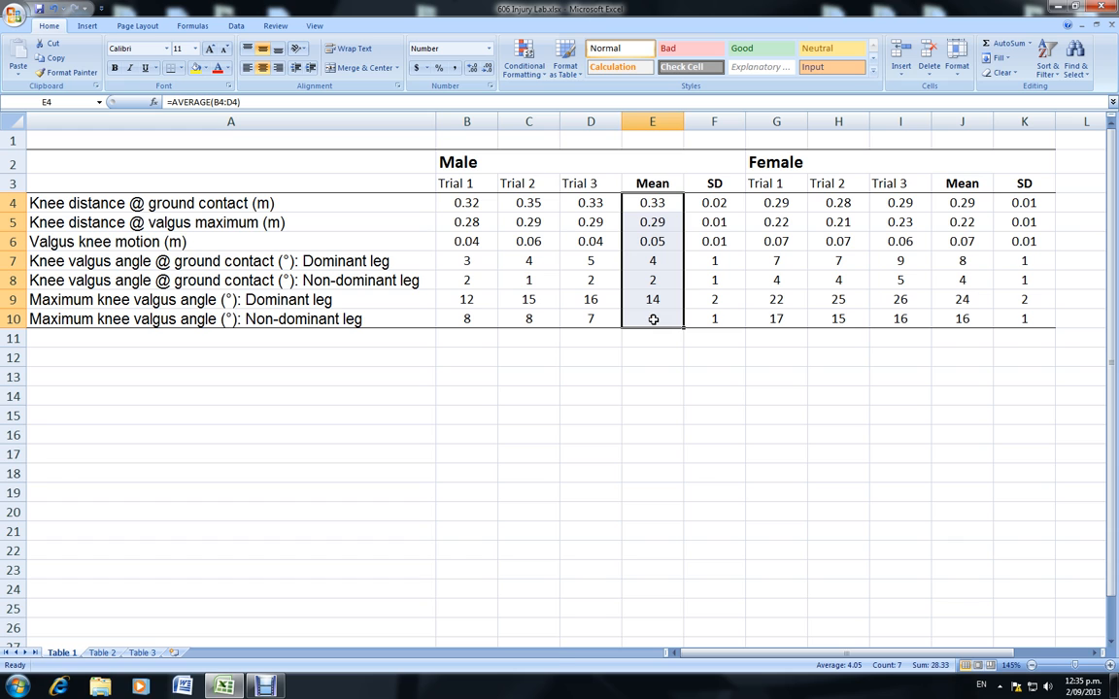
pyautogui.hotkey('ctrl', 'c')
pyautogui.rightClick(654, 208)
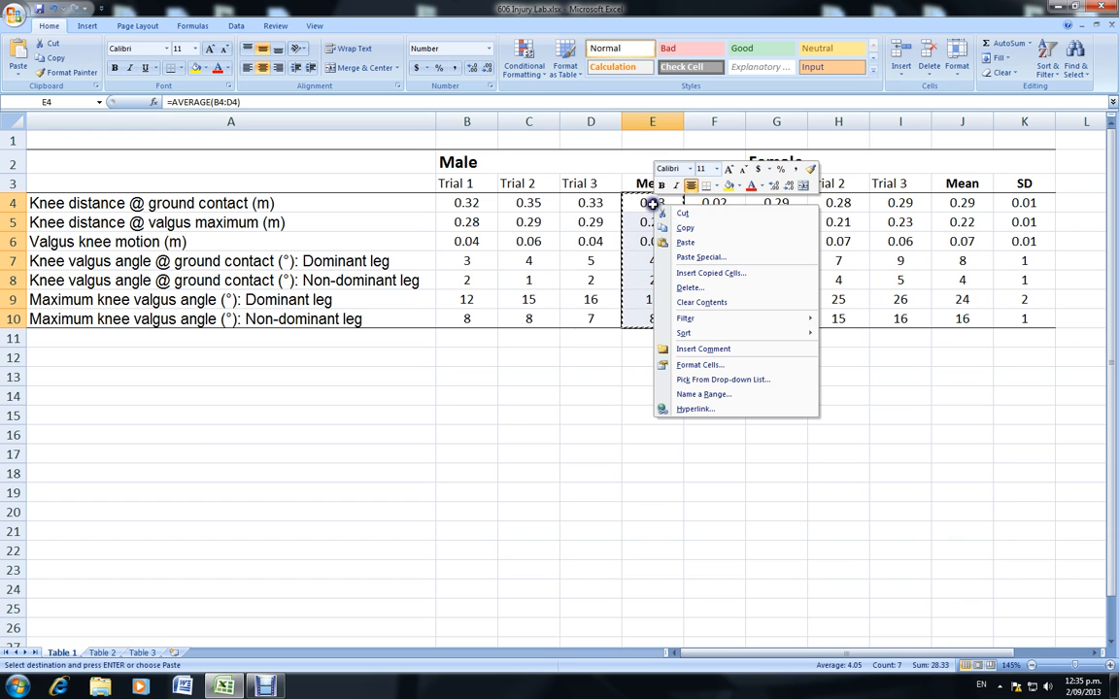
pyautogui.click(688, 225)
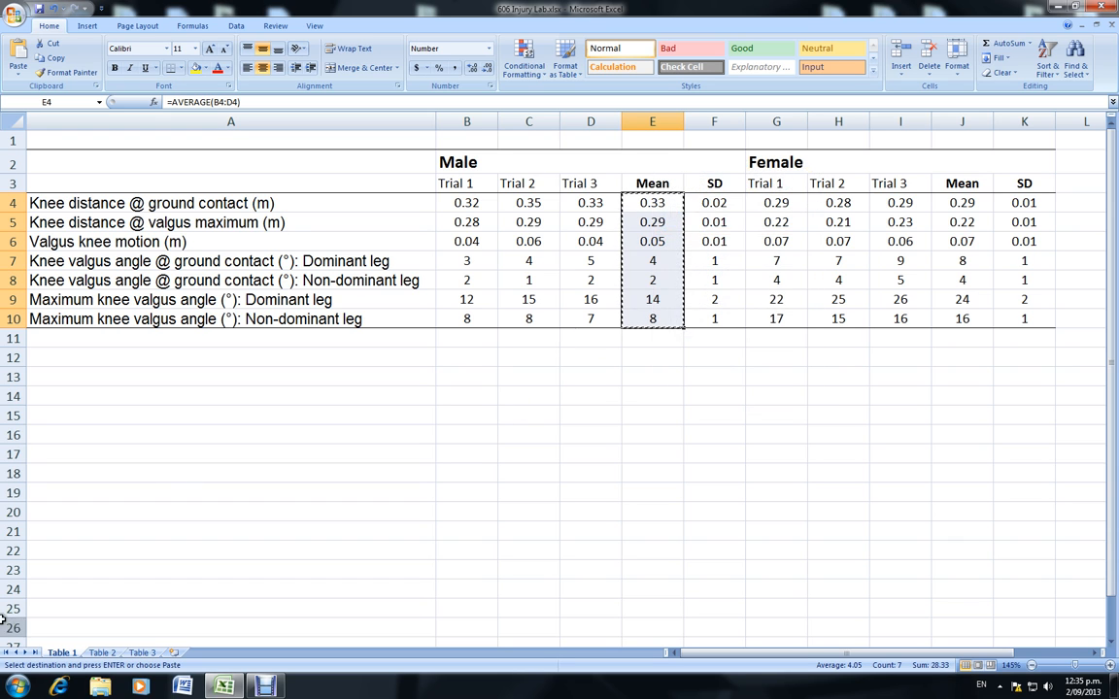
# Paste the copied male means as values only into the male Mean column of the Table 2 sheet, starting at B4.
pyautogui.click(102, 653)
pyautogui.click(522, 208)
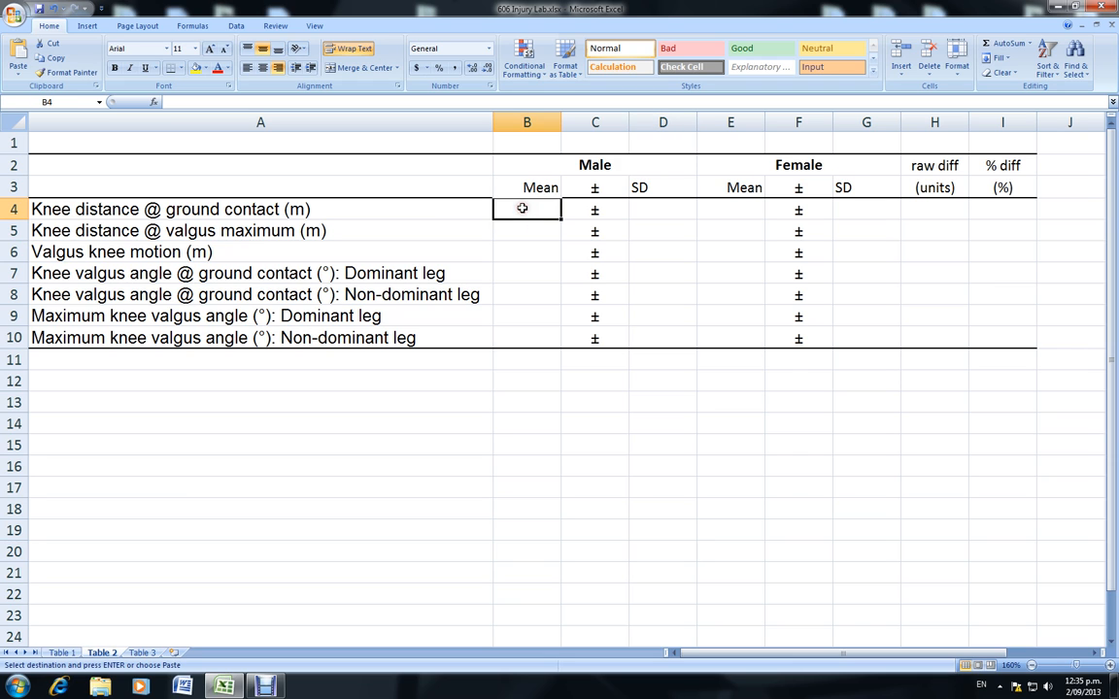
pyautogui.rightClick(522, 208)
pyautogui.click(571, 262)
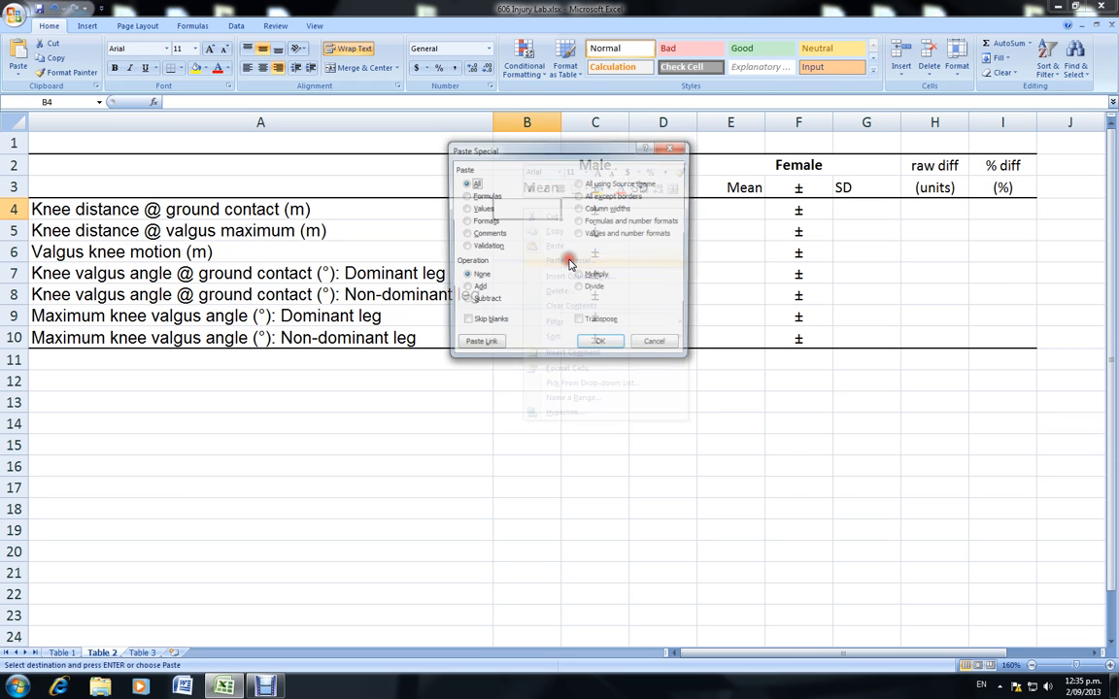
pyautogui.click(465, 209)
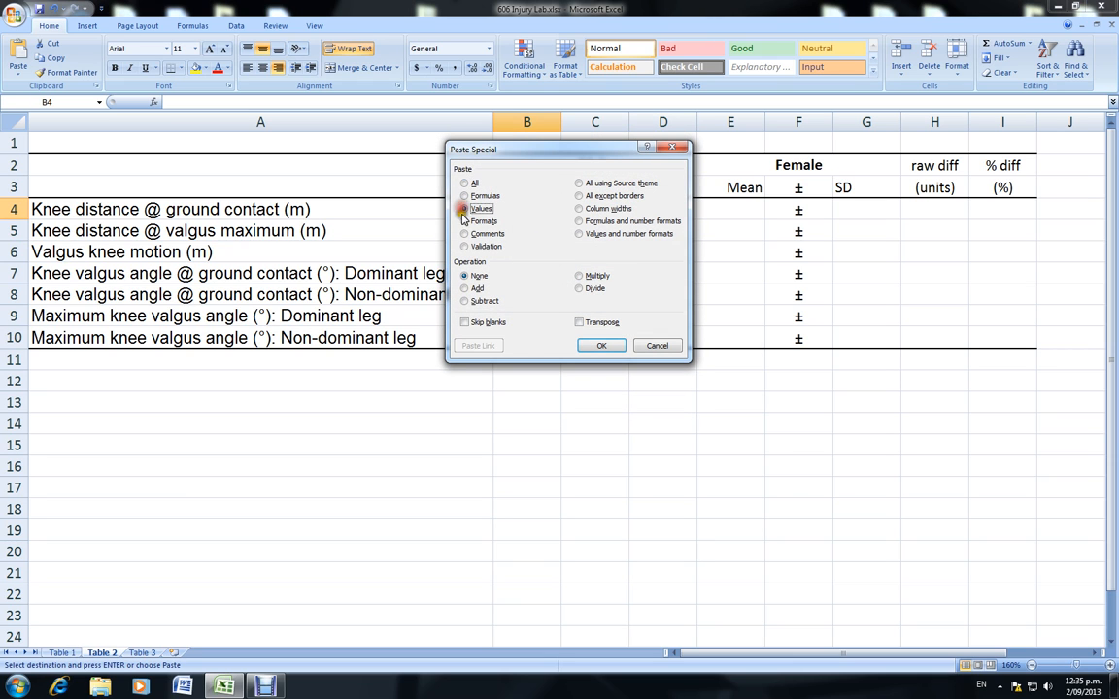
pyautogui.click(602, 347)
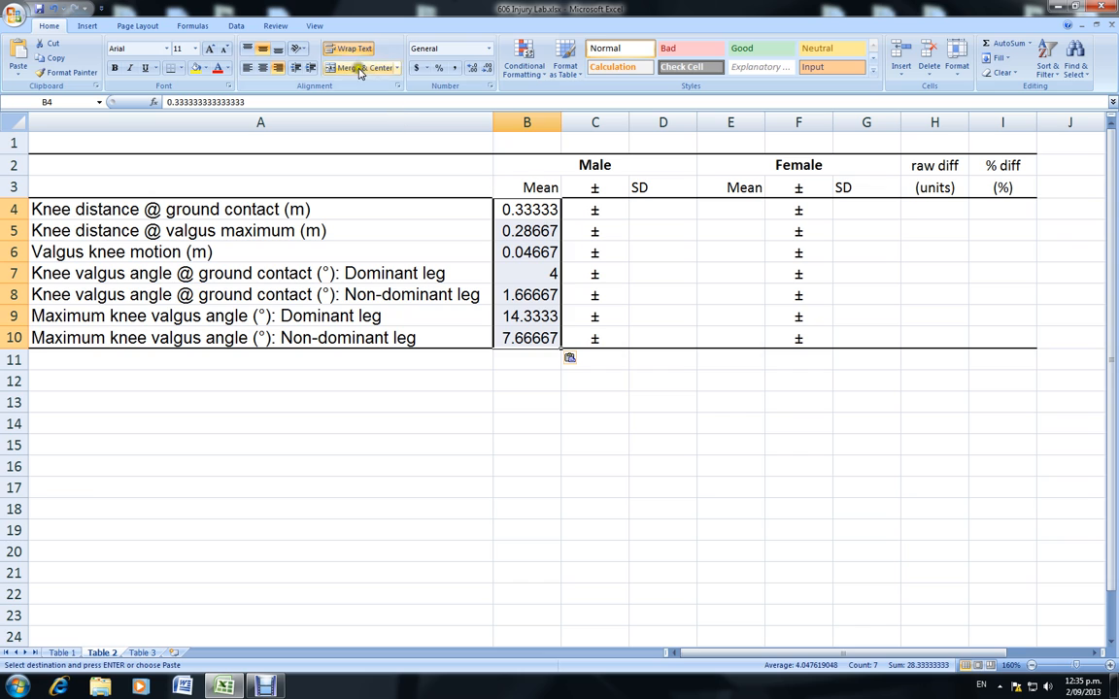
# Display the male means in B4:B6 with two decimal places and those in B7:B10 without decimal places.
pyautogui.click(488, 70)
pyautogui.click(488, 70)
pyautogui.click(487, 70)
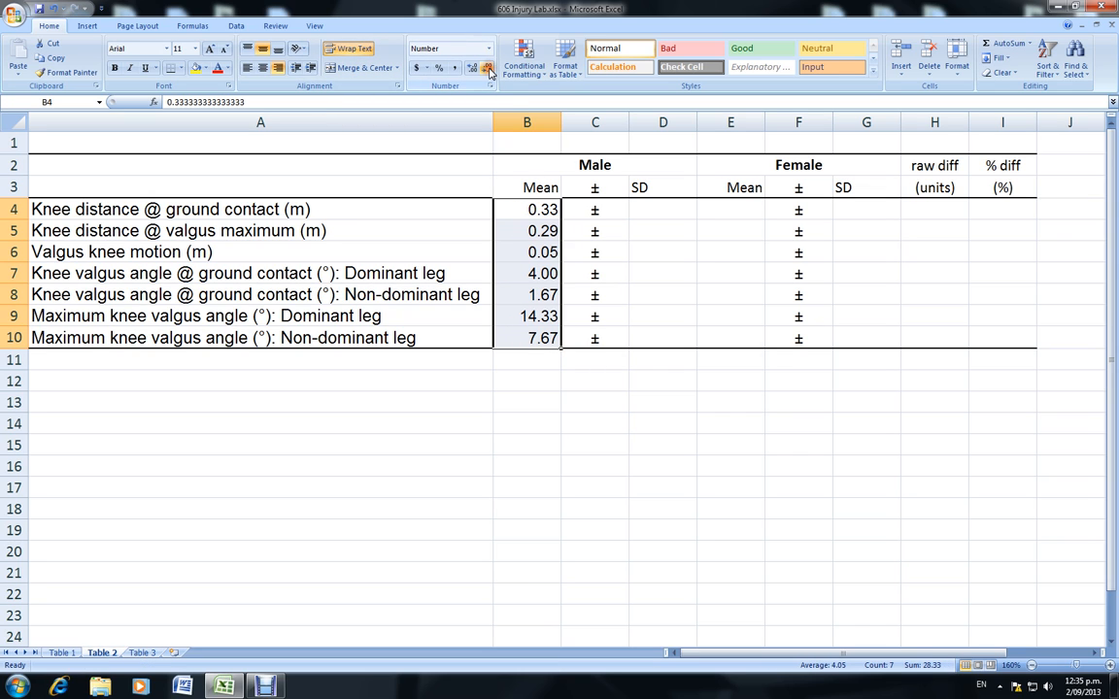
pyautogui.moveTo(549, 274); pyautogui.dragTo(550, 340)
pyautogui.click(485, 70)
pyautogui.click(486, 70)
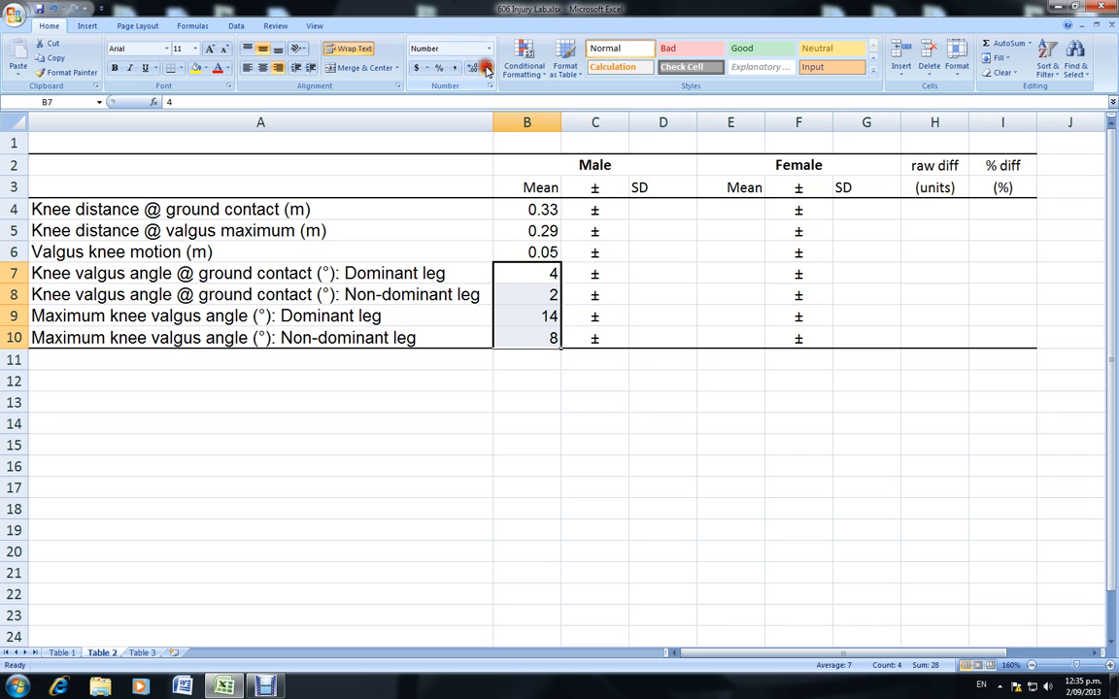
# Copy the male standard deviations in F4:F10 of Table 1 and paste them as values only into Table 2, starting at D4.
pyautogui.click(656, 208)
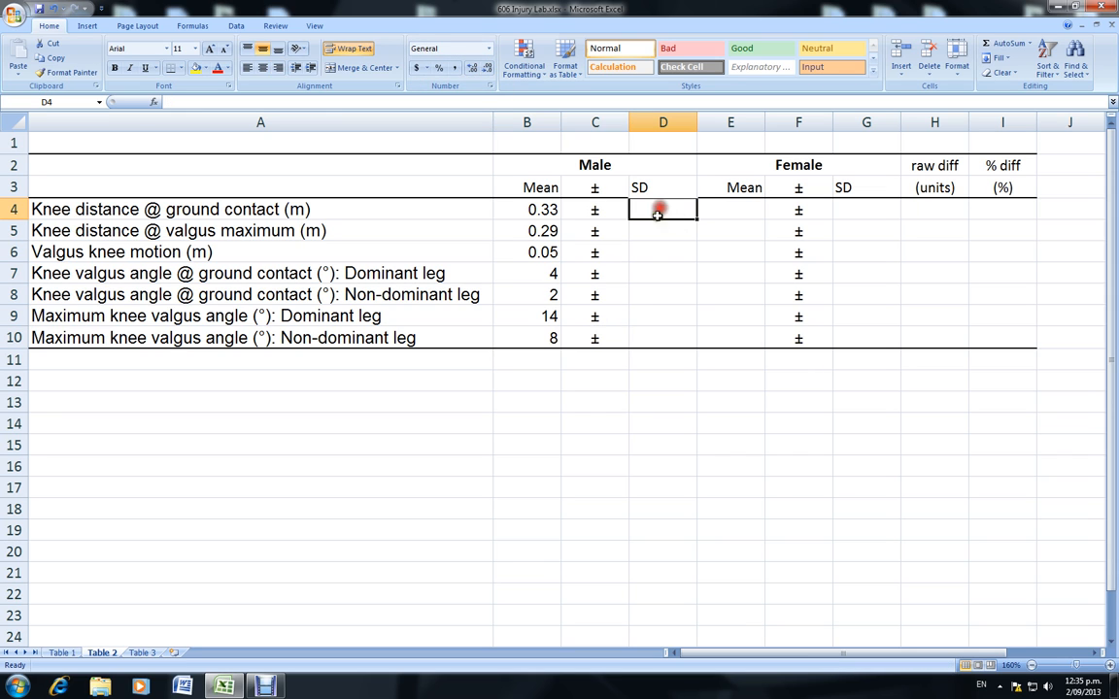
pyautogui.click(61, 653)
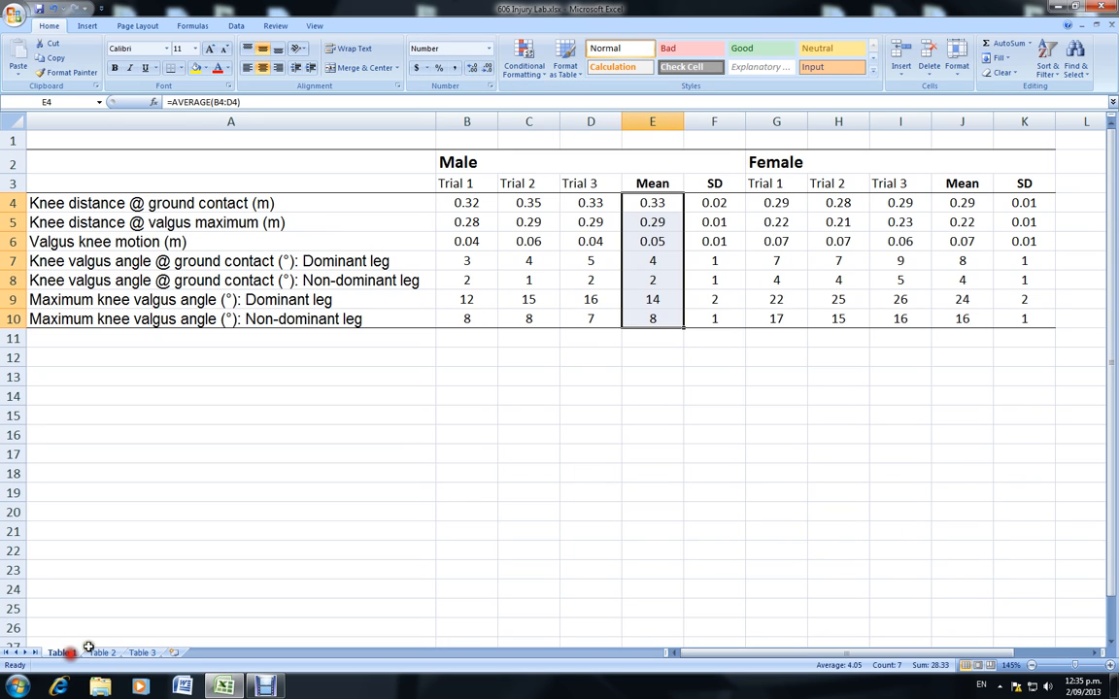
pyautogui.moveTo(715, 204); pyautogui.dragTo(714, 316)
pyautogui.rightClick(716, 204)
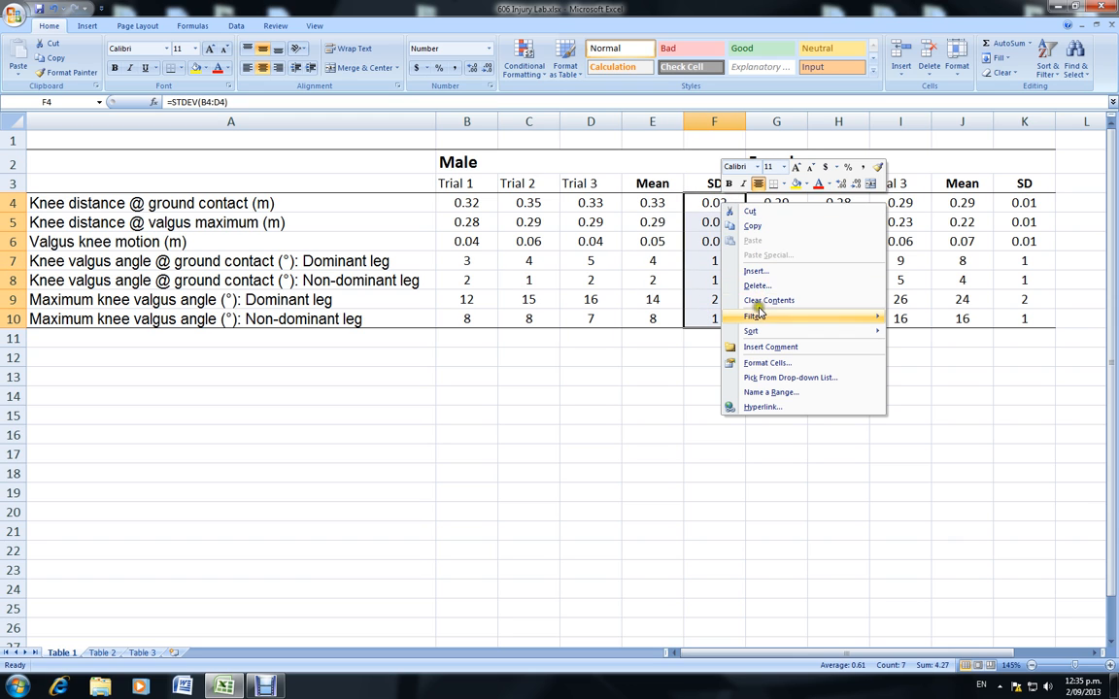
pyautogui.click(753, 225)
pyautogui.click(102, 653)
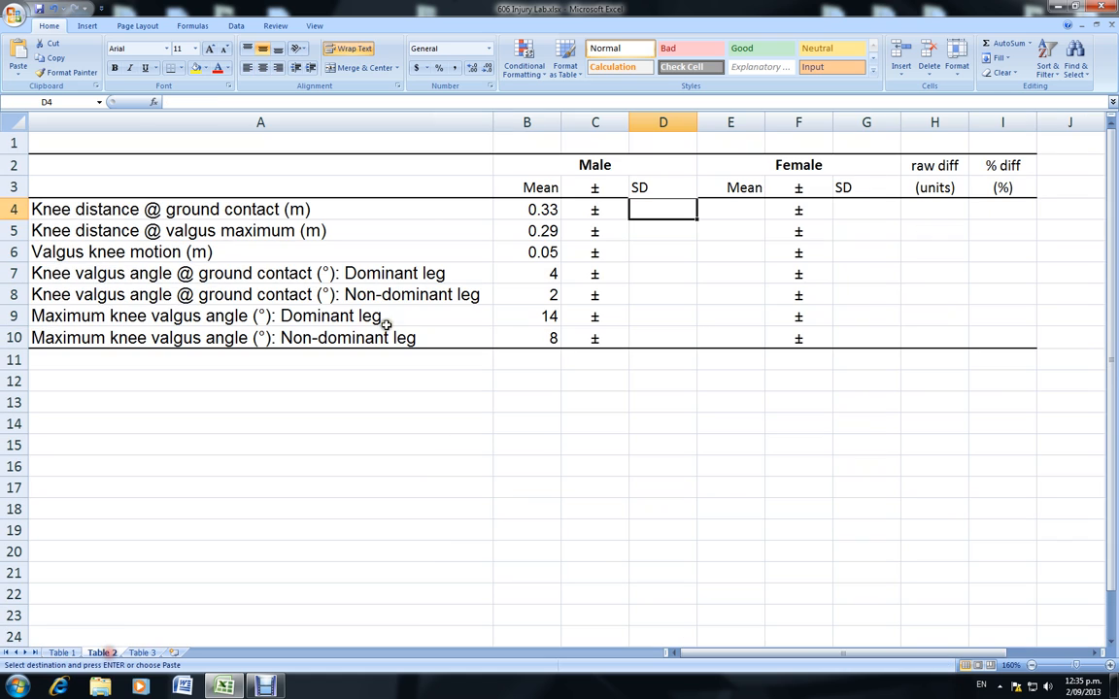
pyautogui.rightClick(662, 211)
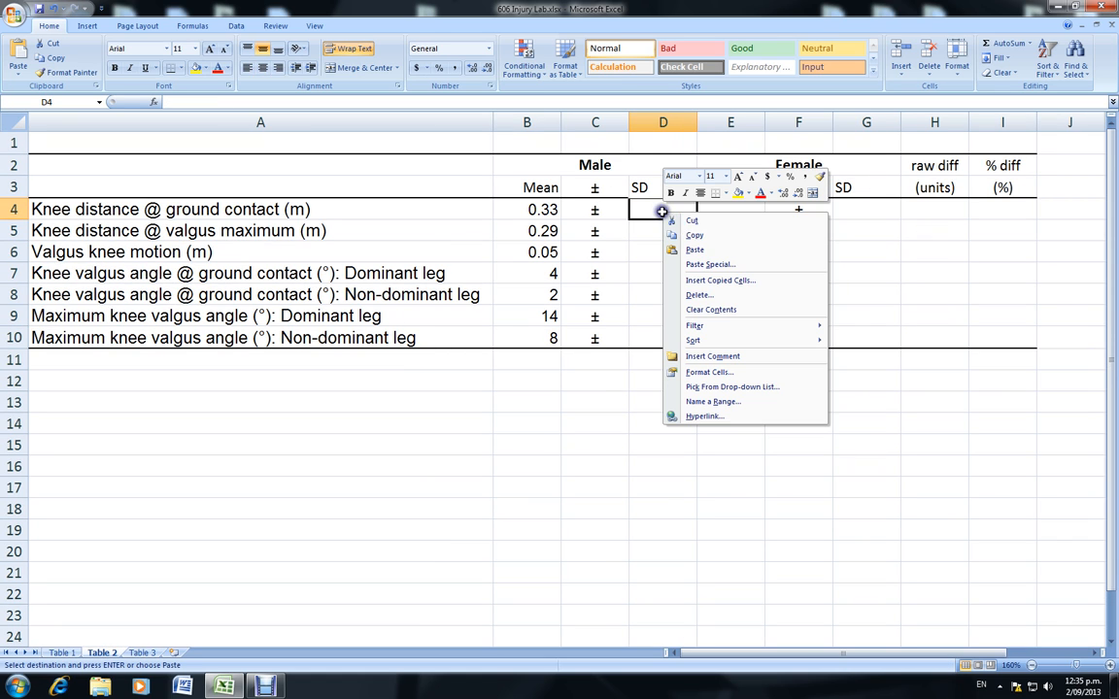
pyautogui.click(710, 263)
pyautogui.click(603, 213)
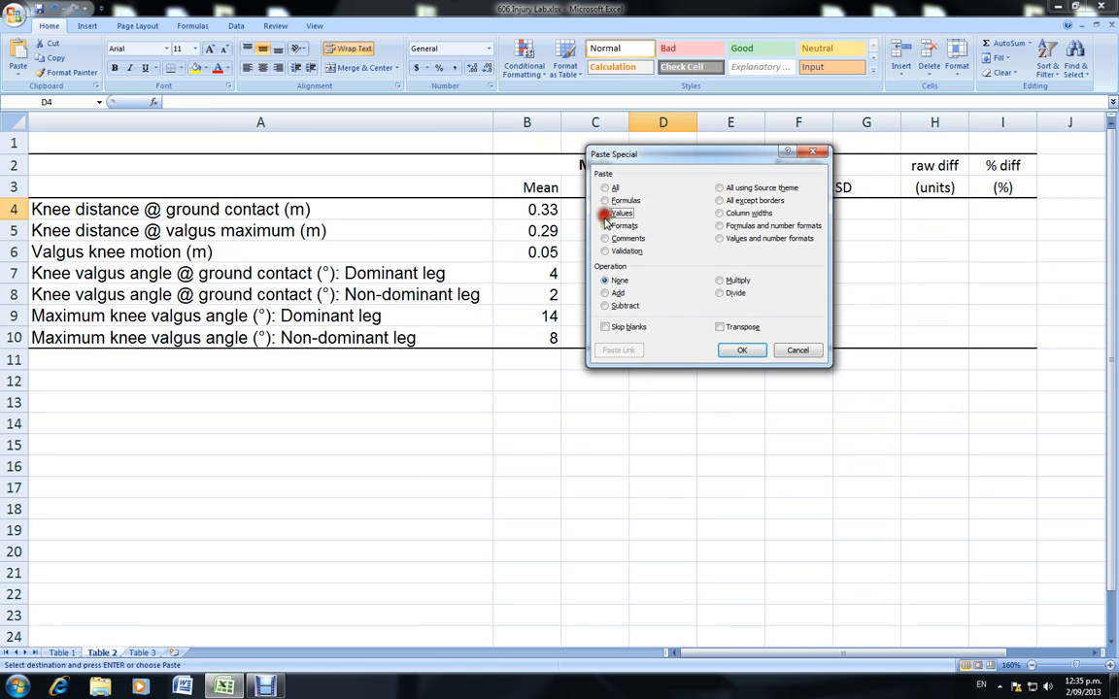
pyautogui.click(742, 350)
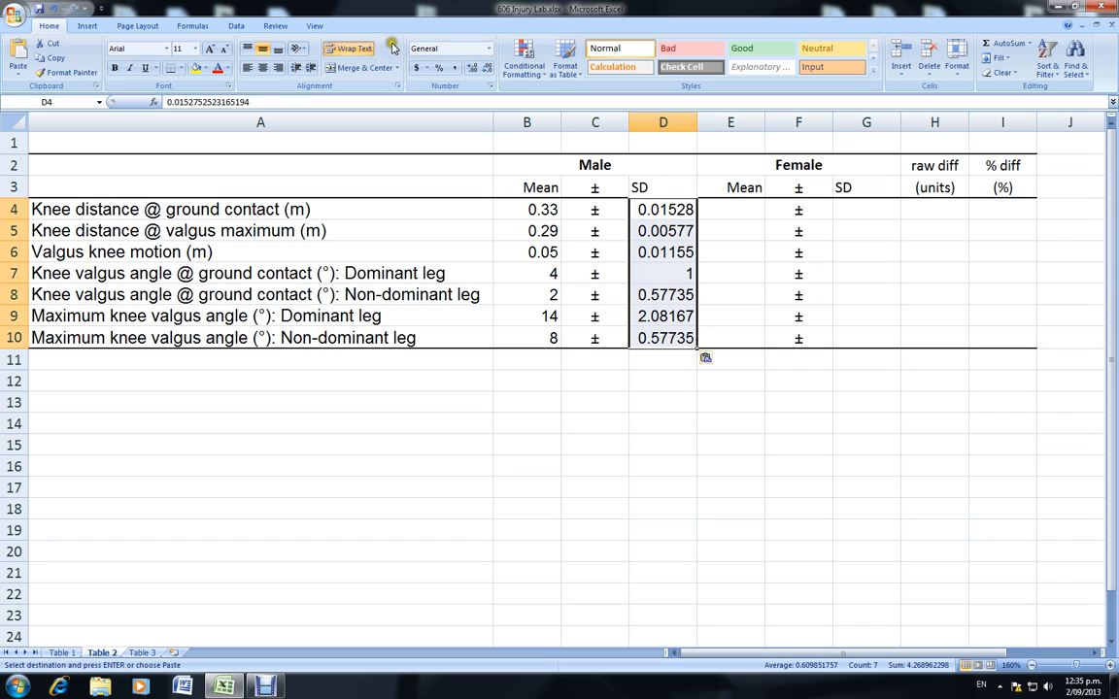
# Display the male standard deviations in D4:D10 with two decimal places and left-align them.
pyautogui.click(486, 69)
pyautogui.click(487, 69)
pyautogui.click(487, 69)
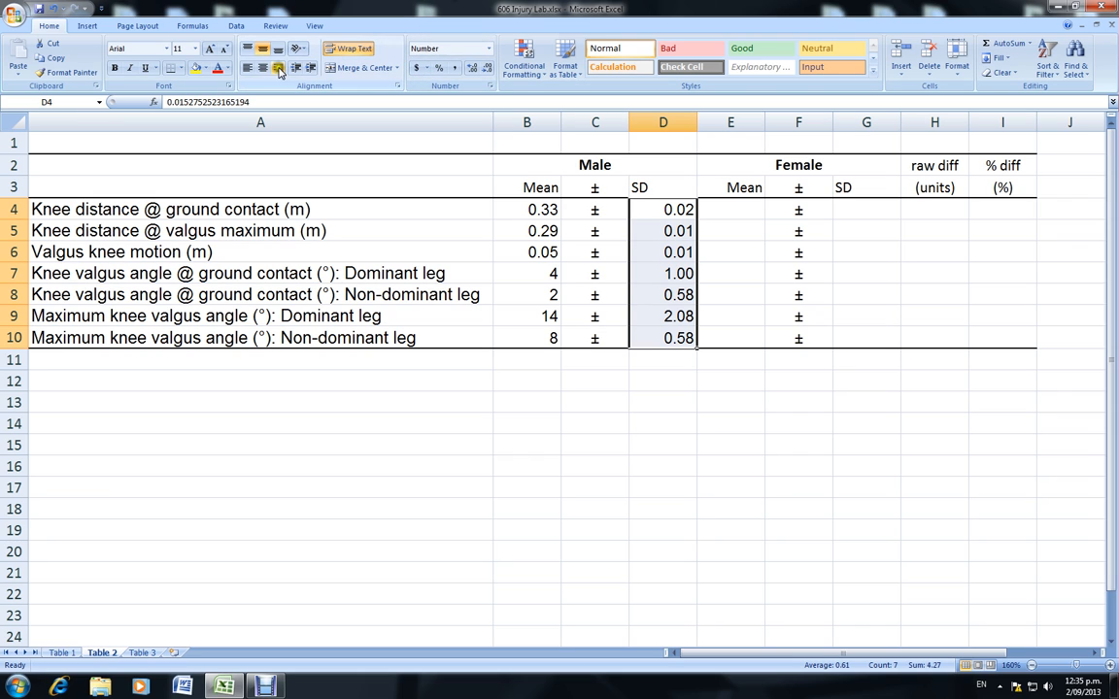
pyautogui.click(248, 68)
# Display the male standard deviations for the knee valgus angles in D7:D10 without decimal places.
pyautogui.moveTo(637, 273); pyautogui.dragTo(669, 340)
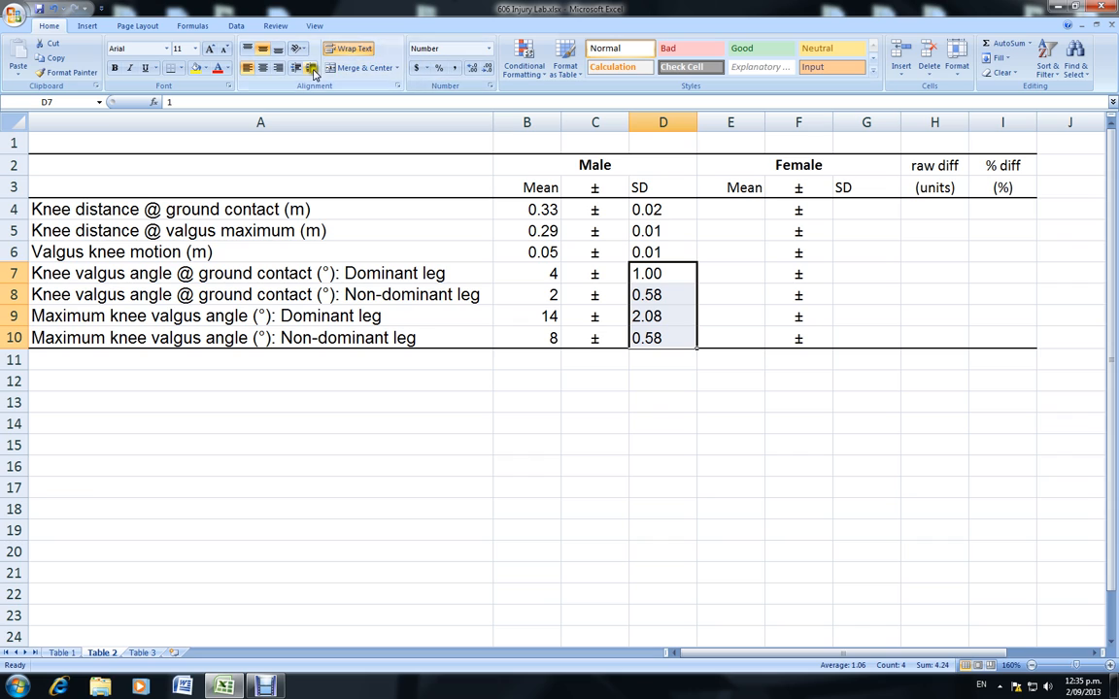
pyautogui.click(473, 68)
pyautogui.click(486, 68)
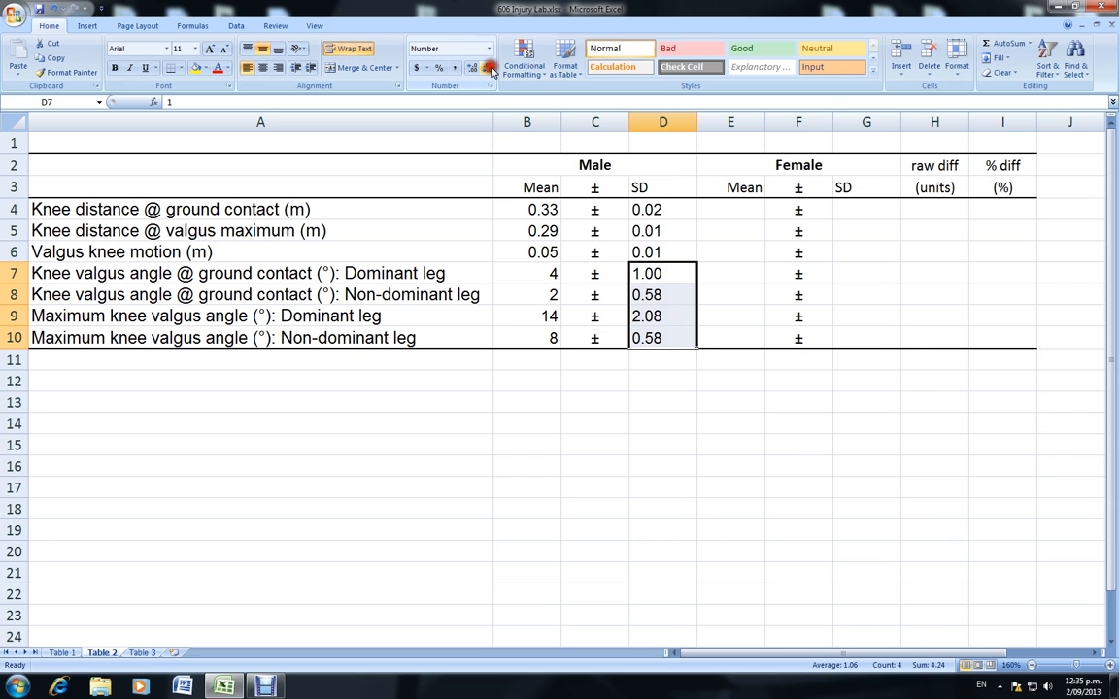
pyautogui.click(487, 68)
pyautogui.click(487, 68)
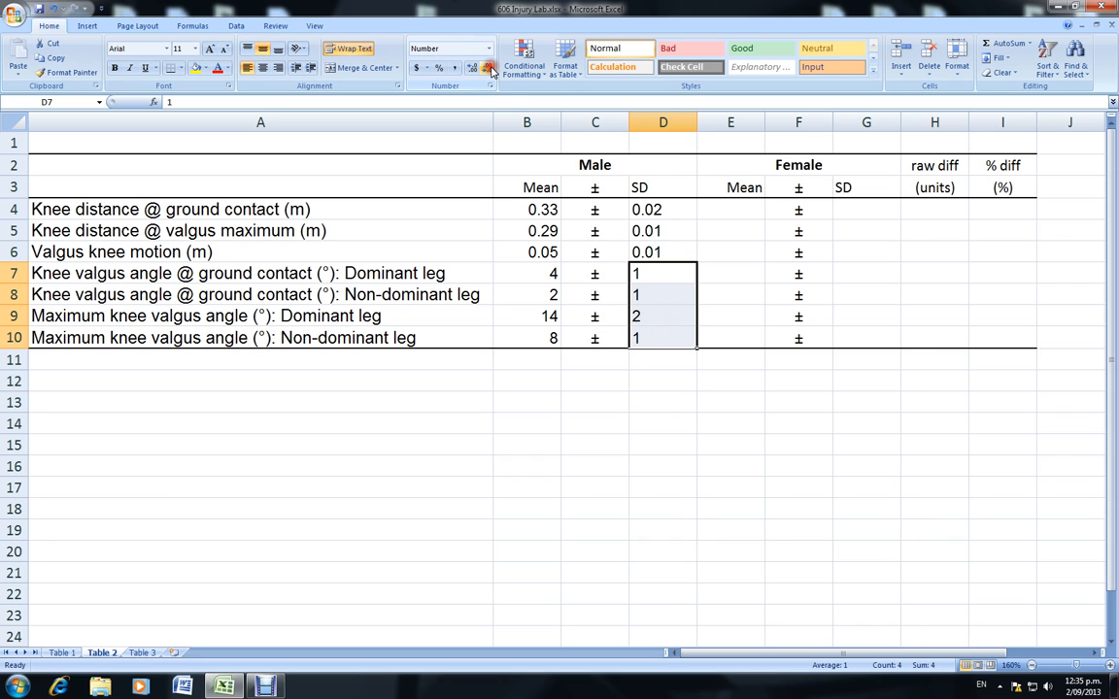
# Copy the female means in J4:J10 of Table 1 into Table 2 at E4 with a regular paste, and inspect the formula in E4.
pyautogui.click(752, 240)
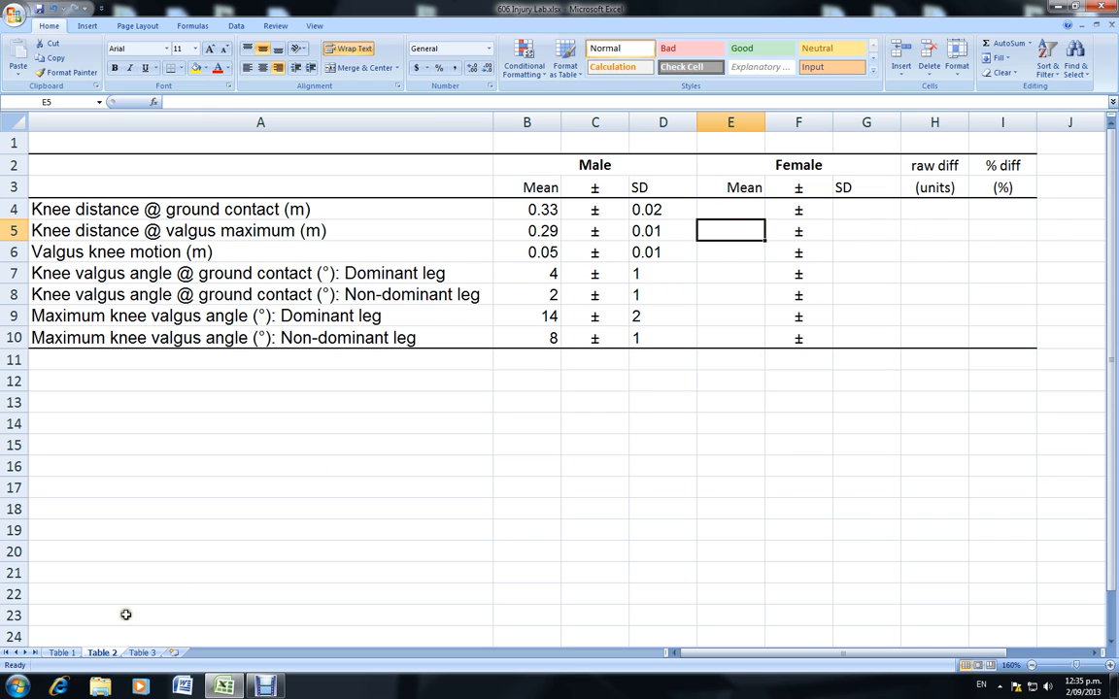
pyautogui.click(61, 653)
pyautogui.click(968, 203)
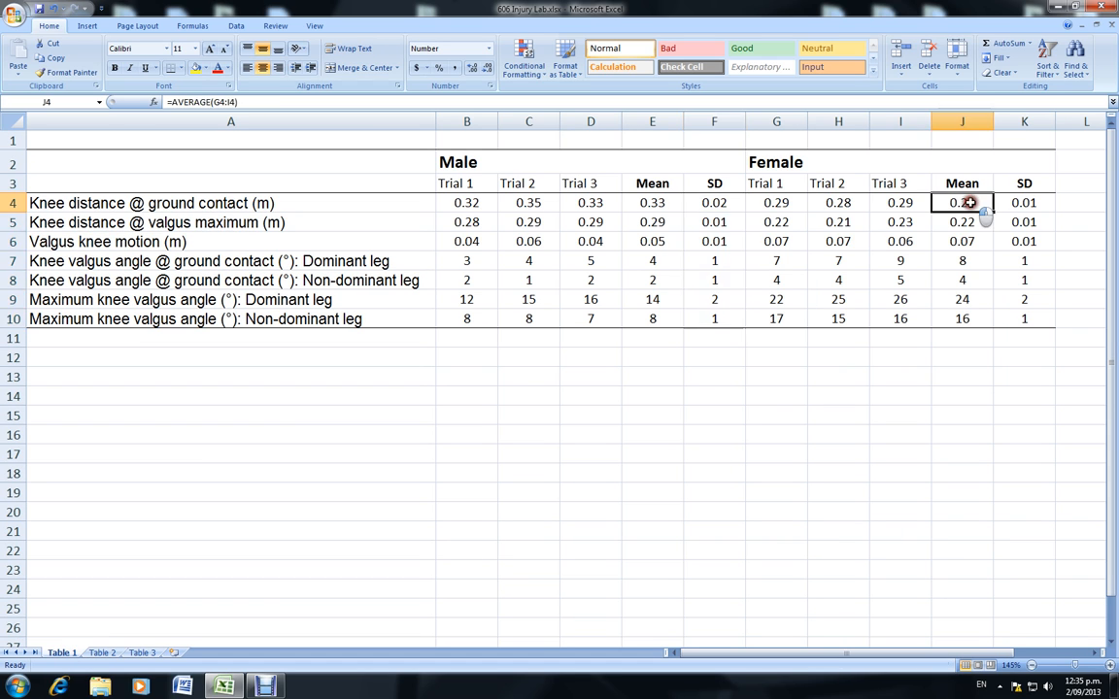
pyautogui.moveTo(968, 203); pyautogui.dragTo(977, 319)
pyautogui.rightClick(960, 205)
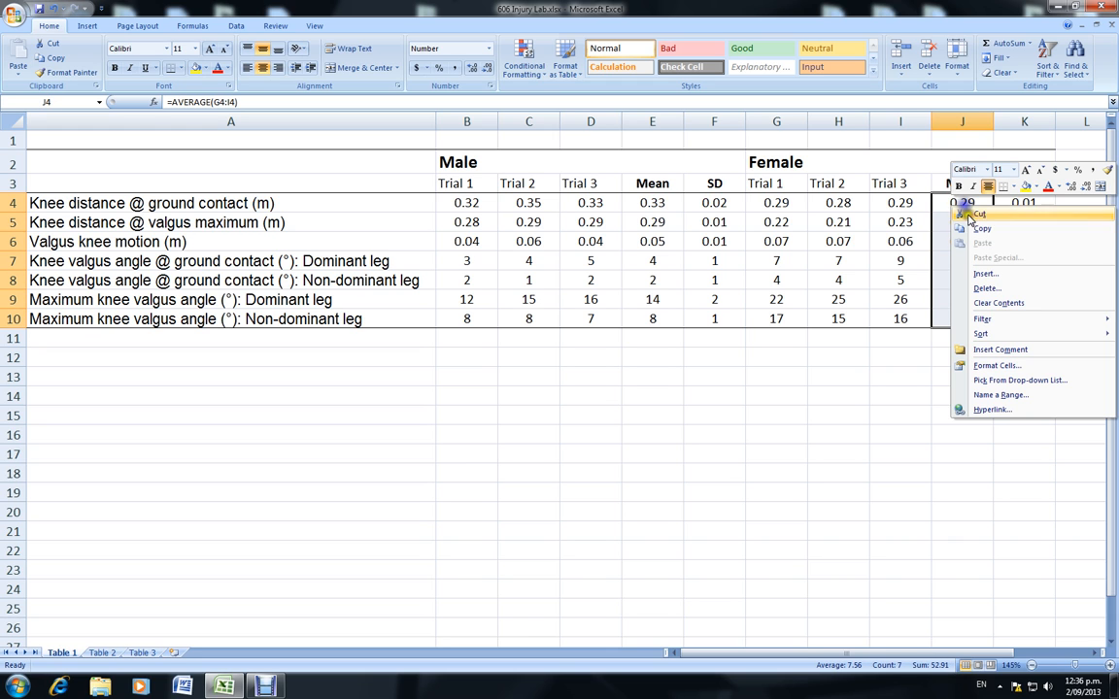
pyautogui.click(981, 229)
pyautogui.click(107, 652)
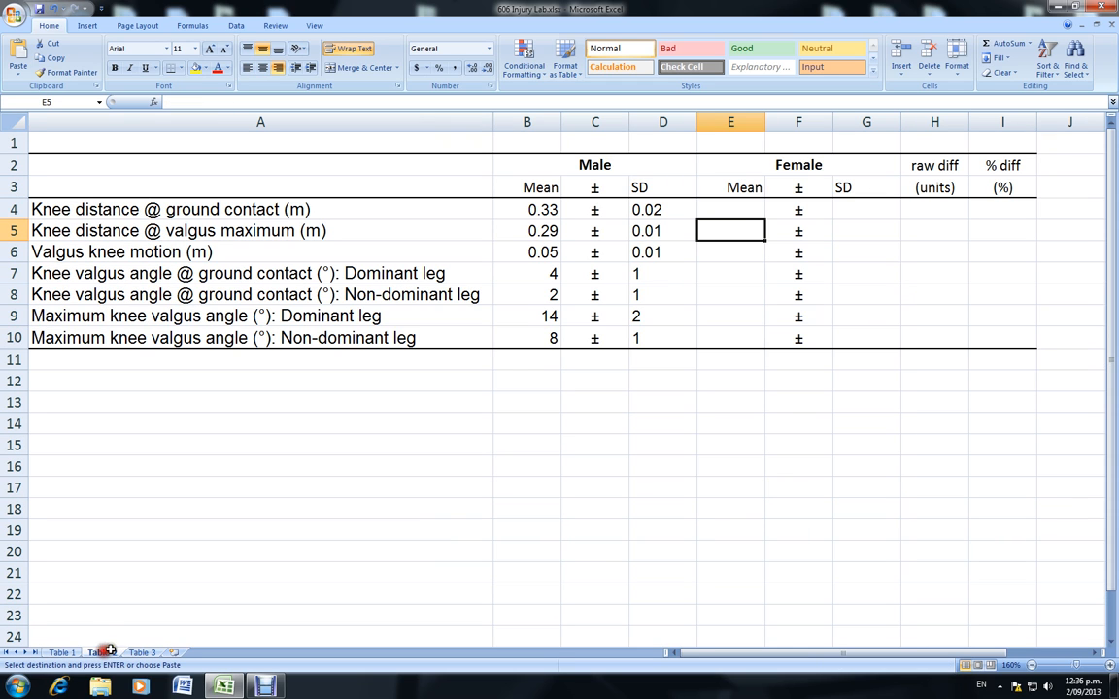
pyautogui.rightClick(746, 209)
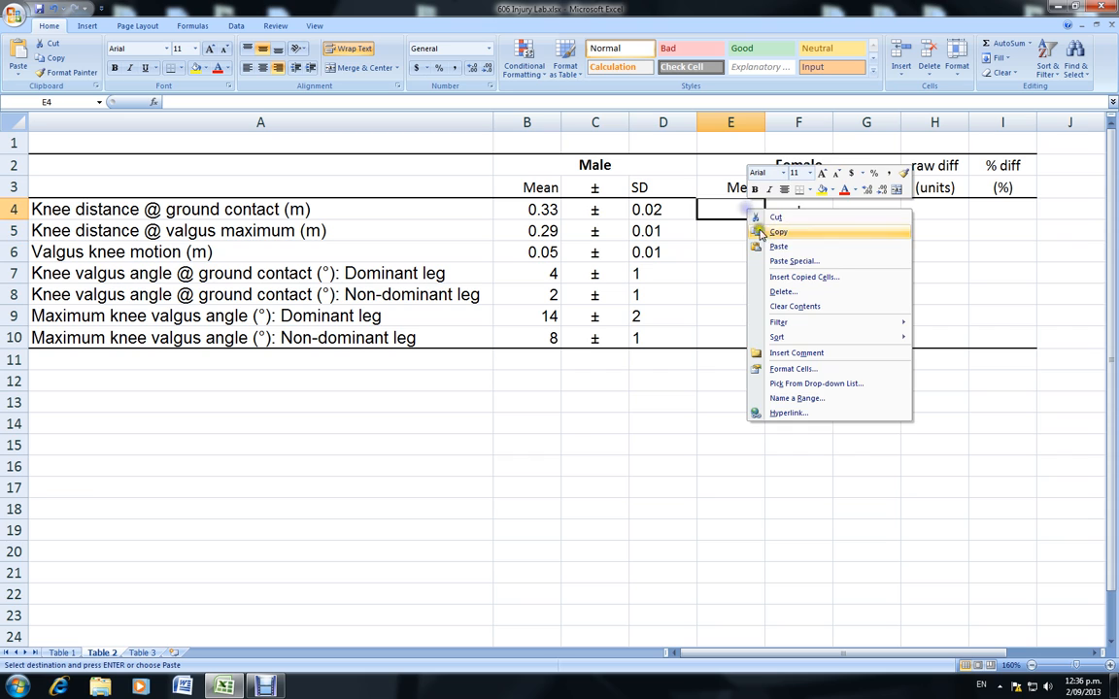
pyautogui.click(779, 241)
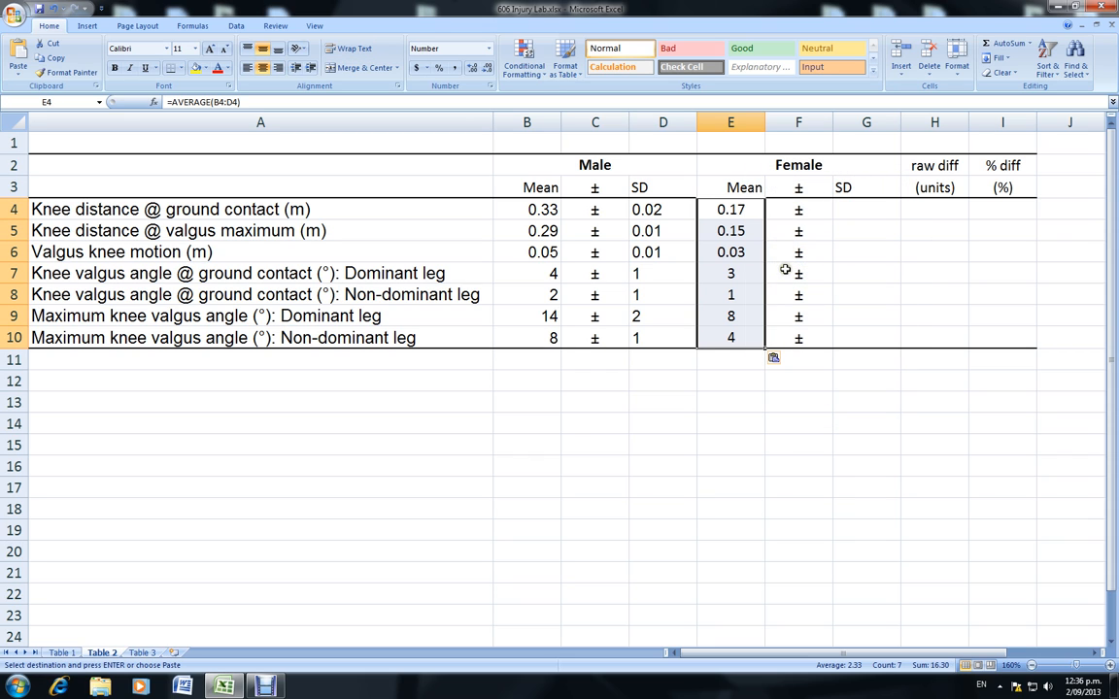
pyautogui.click(852, 209)
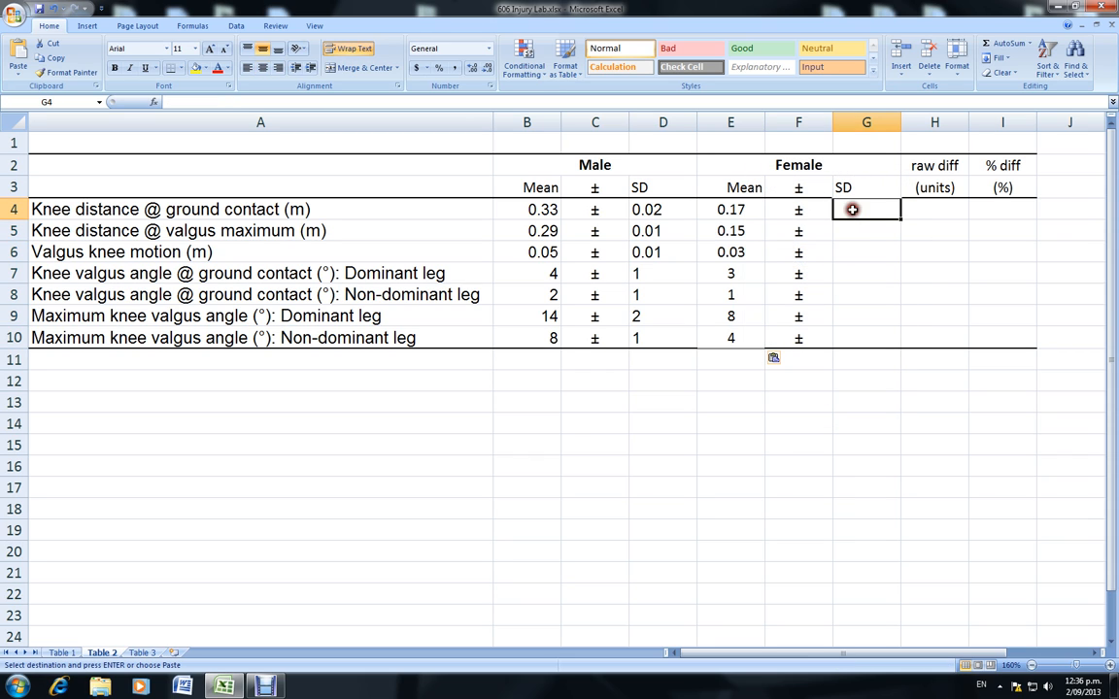
pyautogui.click(741, 209)
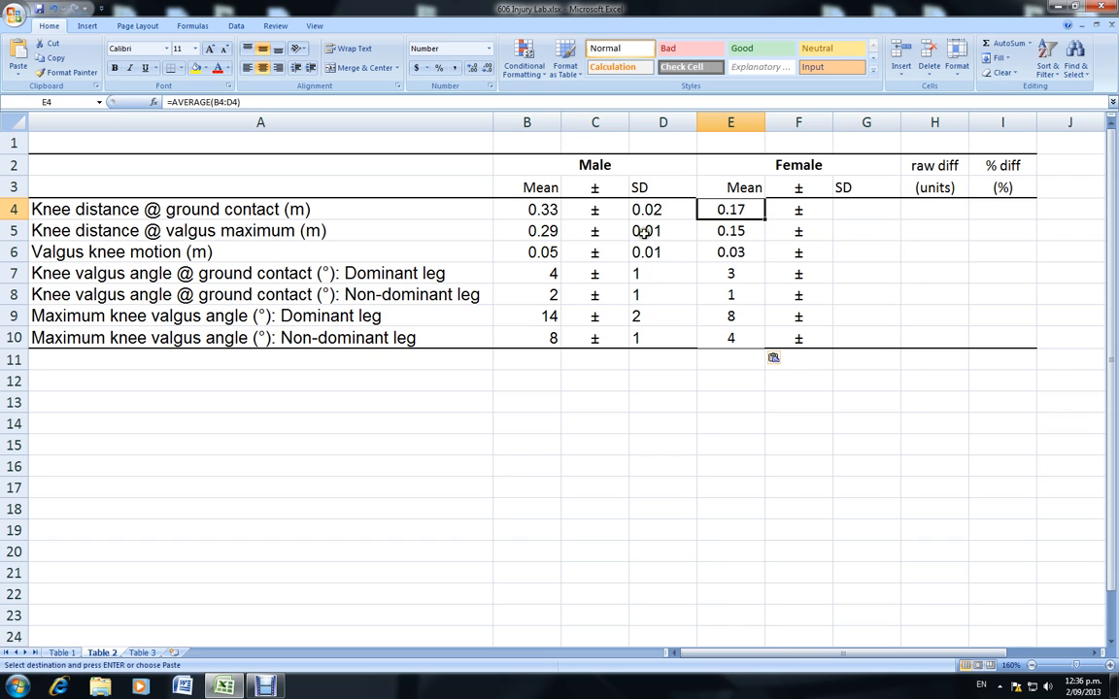
# Paste the copied female means again over E4:E10 of Table 2 as values only, and check the contents of the pasted cells.
pyautogui.rightClick(741, 210)
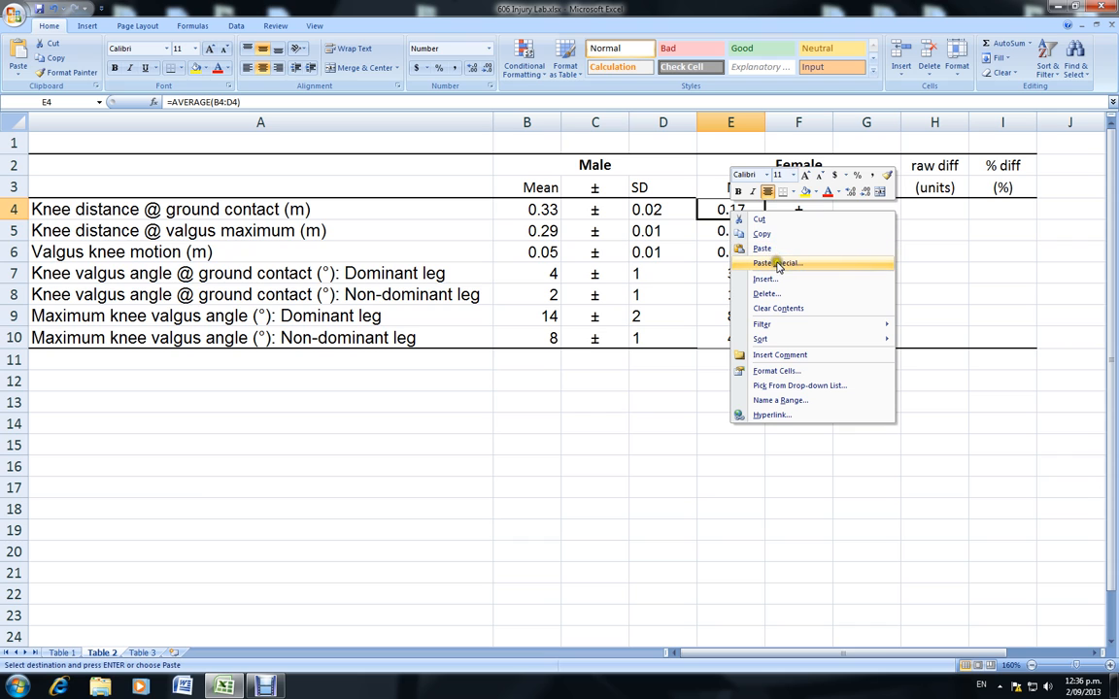
pyautogui.click(777, 265)
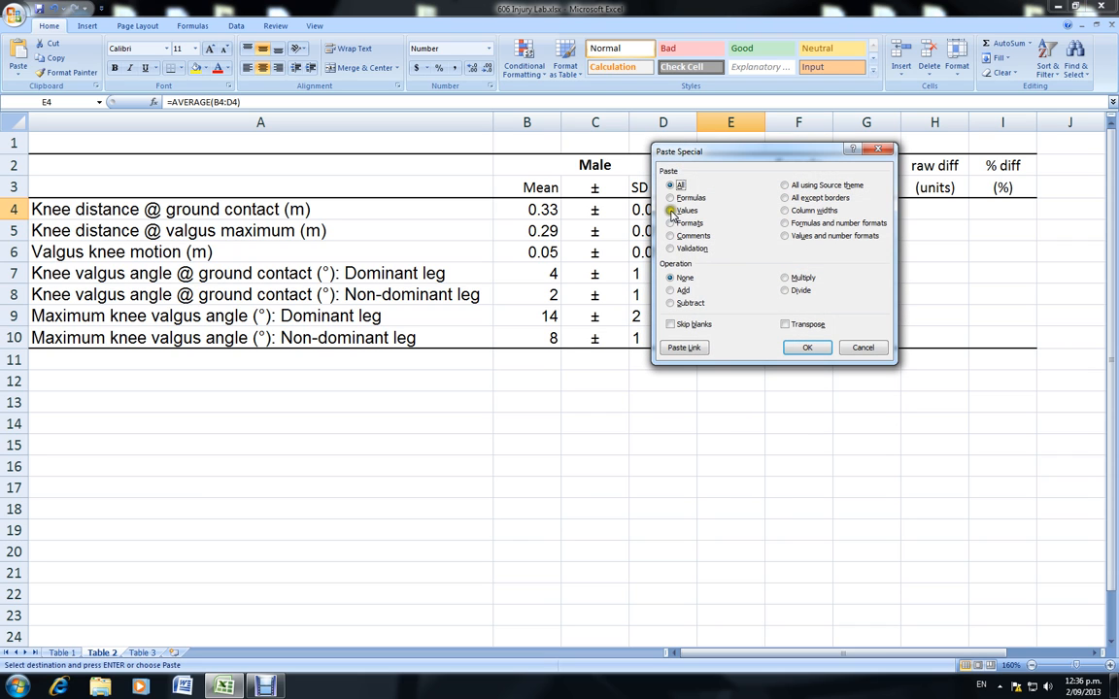
pyautogui.click(671, 210)
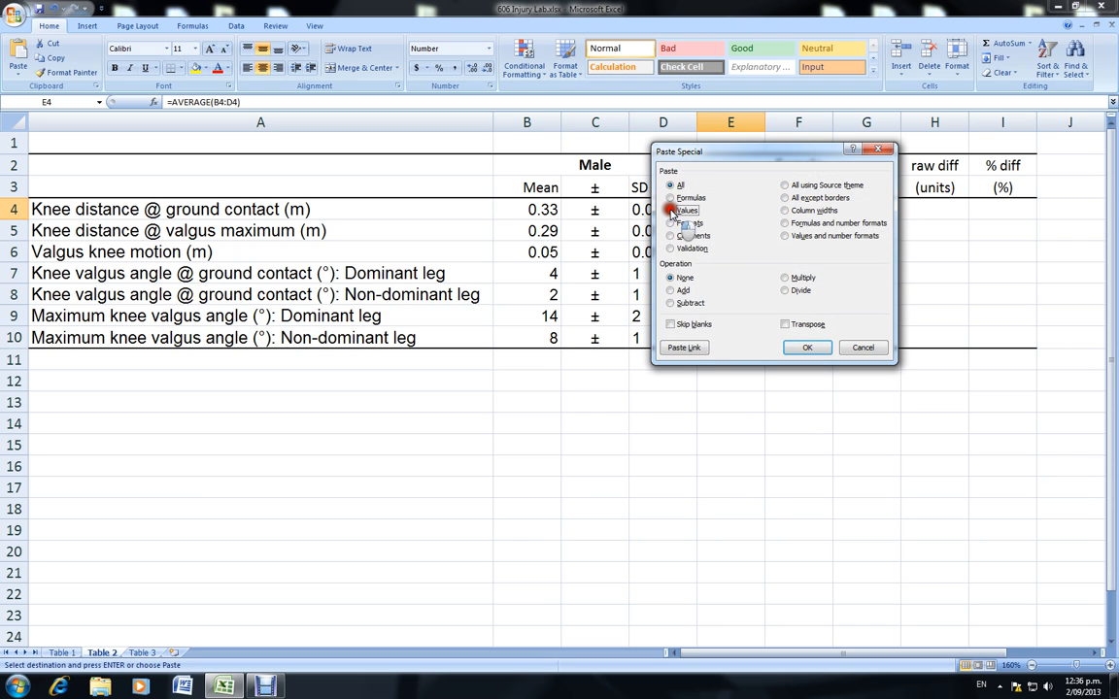
pyautogui.click(820, 347)
pyautogui.click(744, 212)
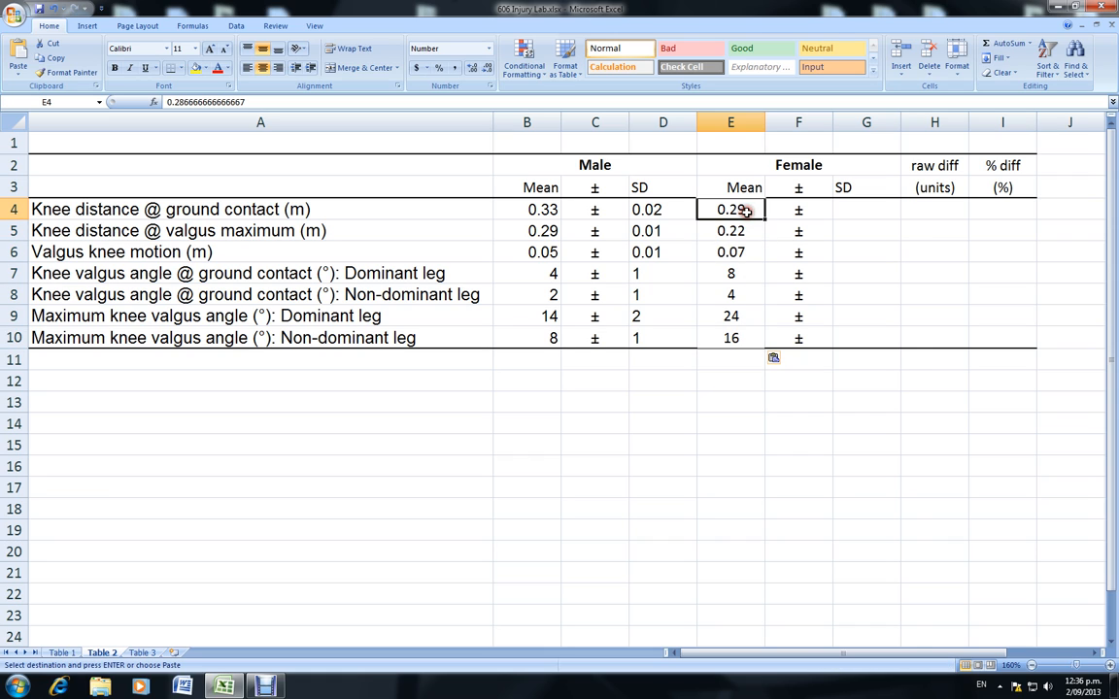
pyautogui.click(744, 229)
pyautogui.click(742, 212)
pyautogui.click(657, 210)
pyautogui.click(740, 213)
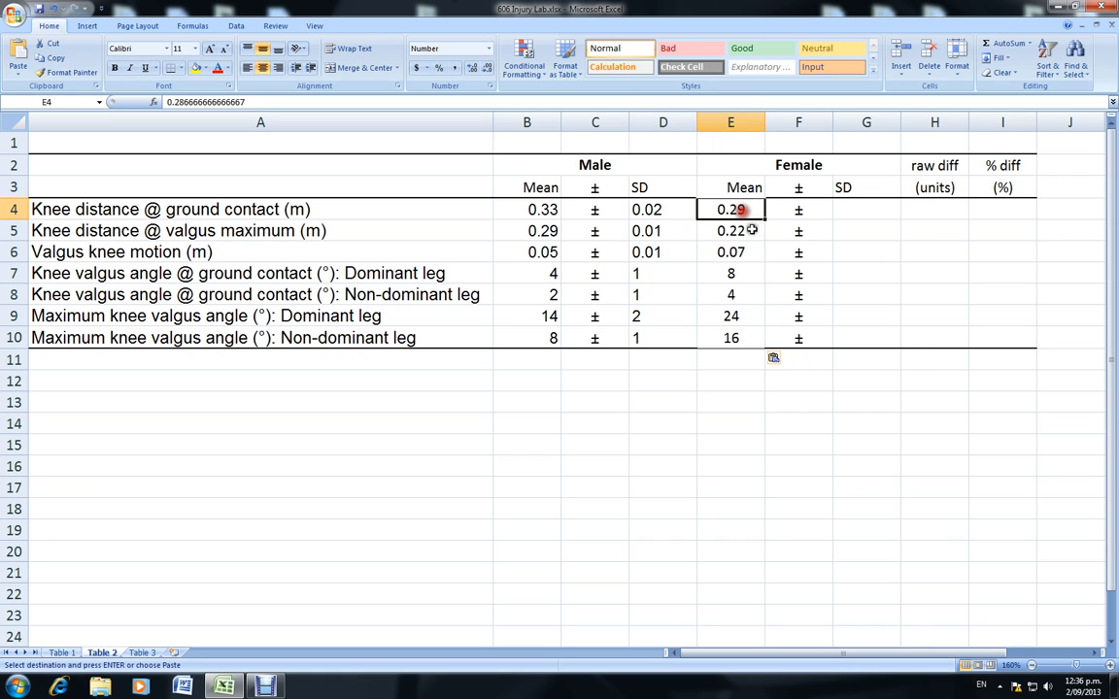
# Copy the female standard deviations in K4:K10 of Table 1 and paste them as values only into Table 2, starting at G4.
pyautogui.click(860, 212)
pyautogui.click(62, 653)
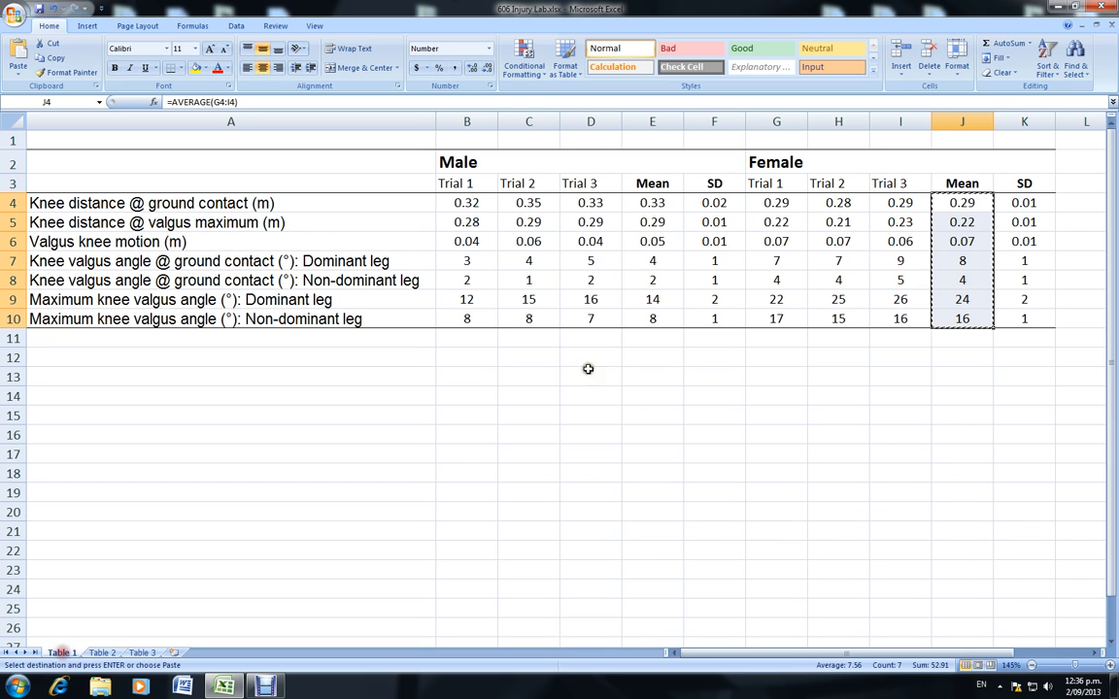
pyautogui.moveTo(1027, 202); pyautogui.dragTo(1024, 319)
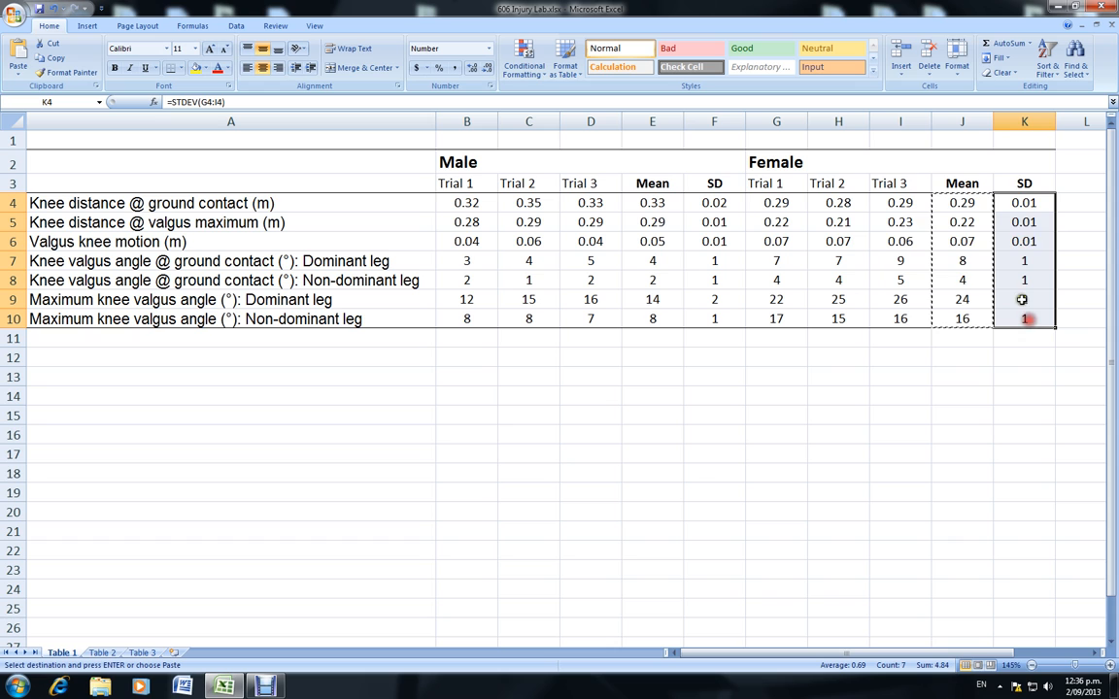
pyautogui.rightClick(1027, 207)
pyautogui.click(919, 231)
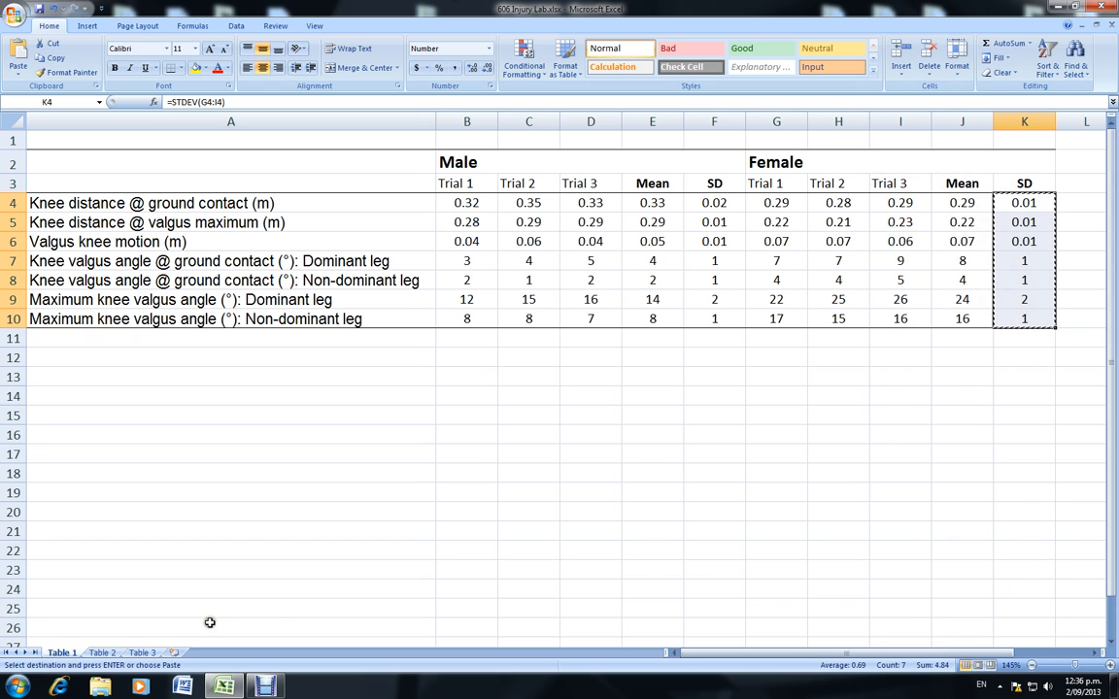
pyautogui.click(102, 652)
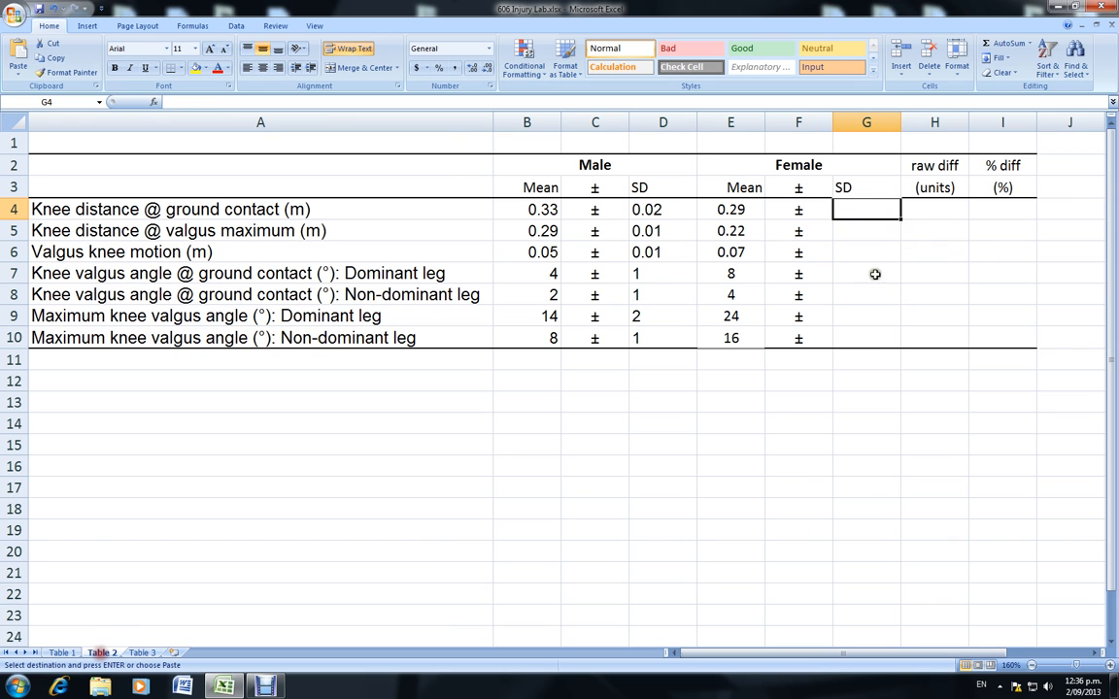
pyautogui.rightClick(865, 208)
pyautogui.click(910, 263)
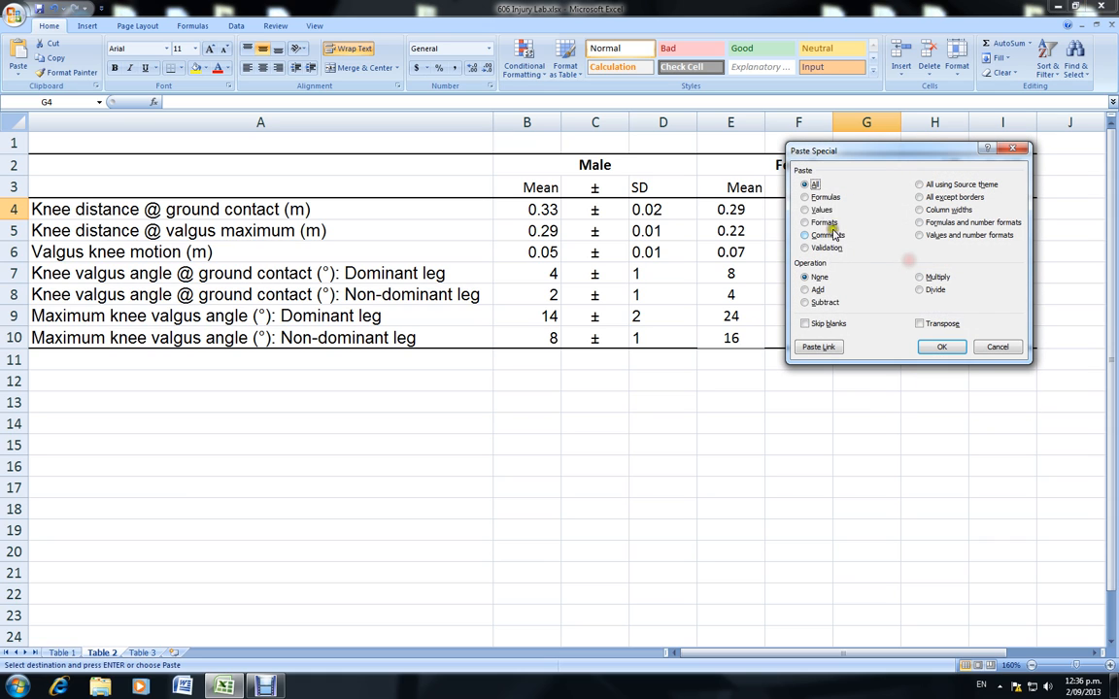
pyautogui.click(805, 209)
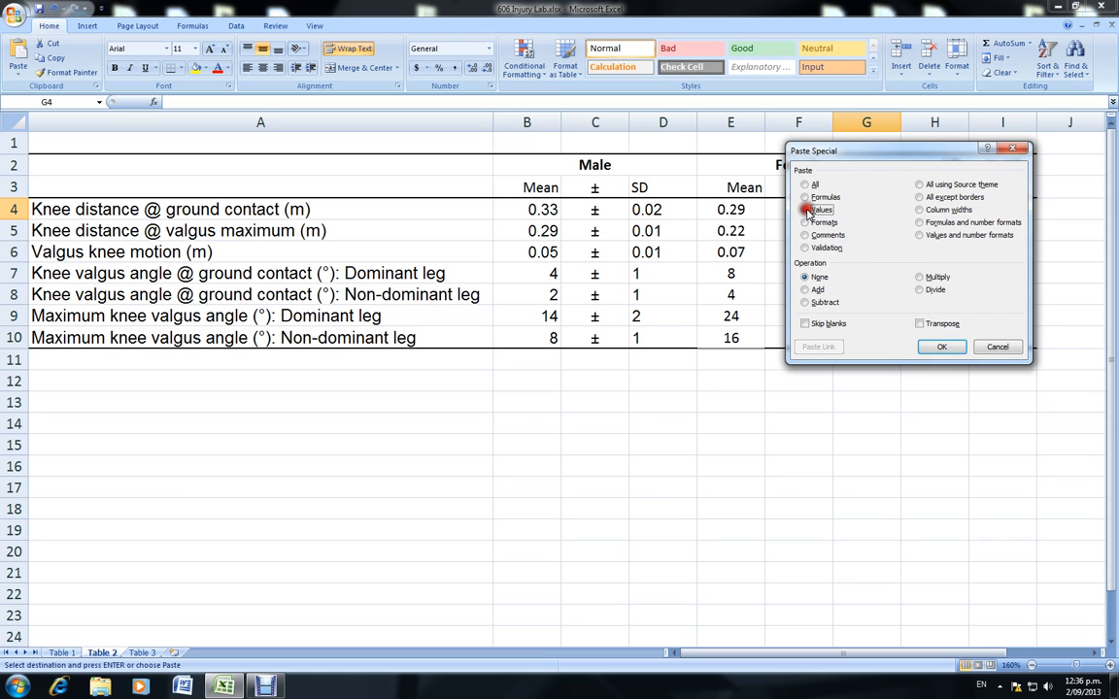
pyautogui.click(940, 346)
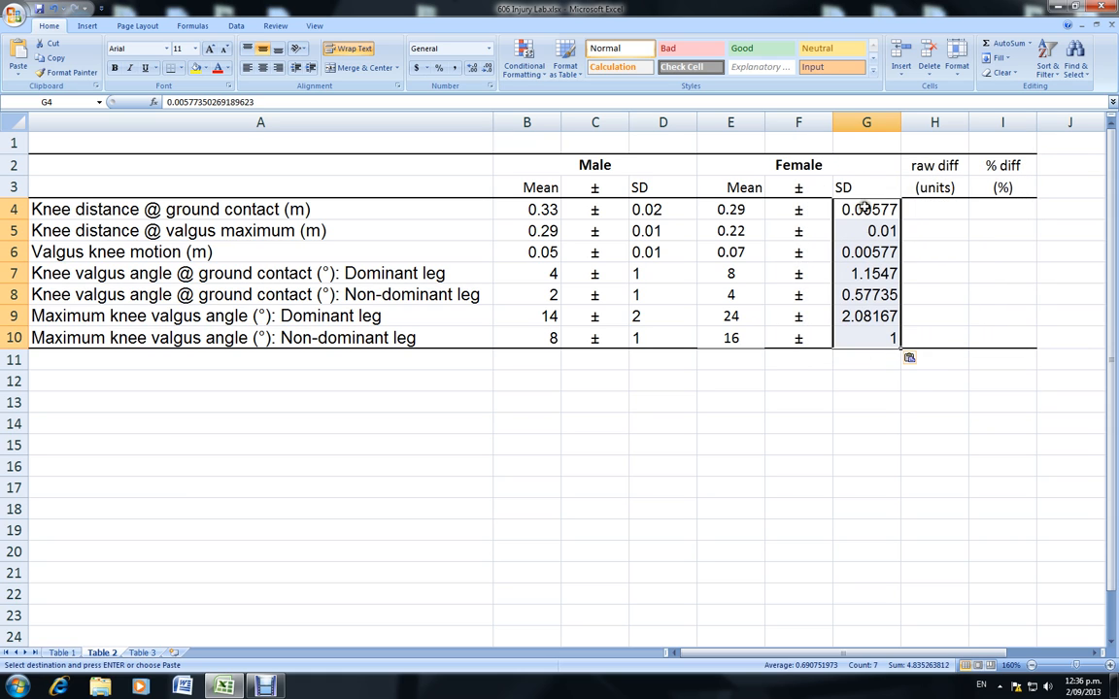
# Display the female standard deviations with two decimal places in G4:G6 and without decimal places for the valgus angles in G7:G10.
pyautogui.click(488, 68)
pyautogui.click(488, 68)
pyautogui.click(488, 68)
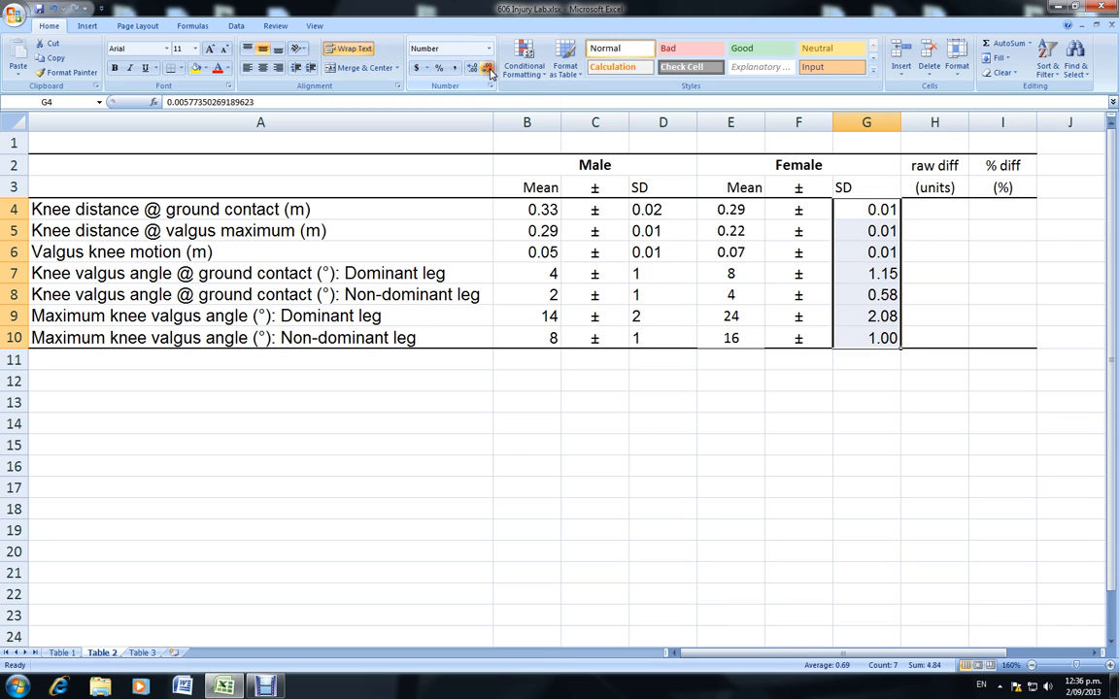
pyautogui.moveTo(874, 274); pyautogui.dragTo(872, 342)
pyautogui.click(488, 68)
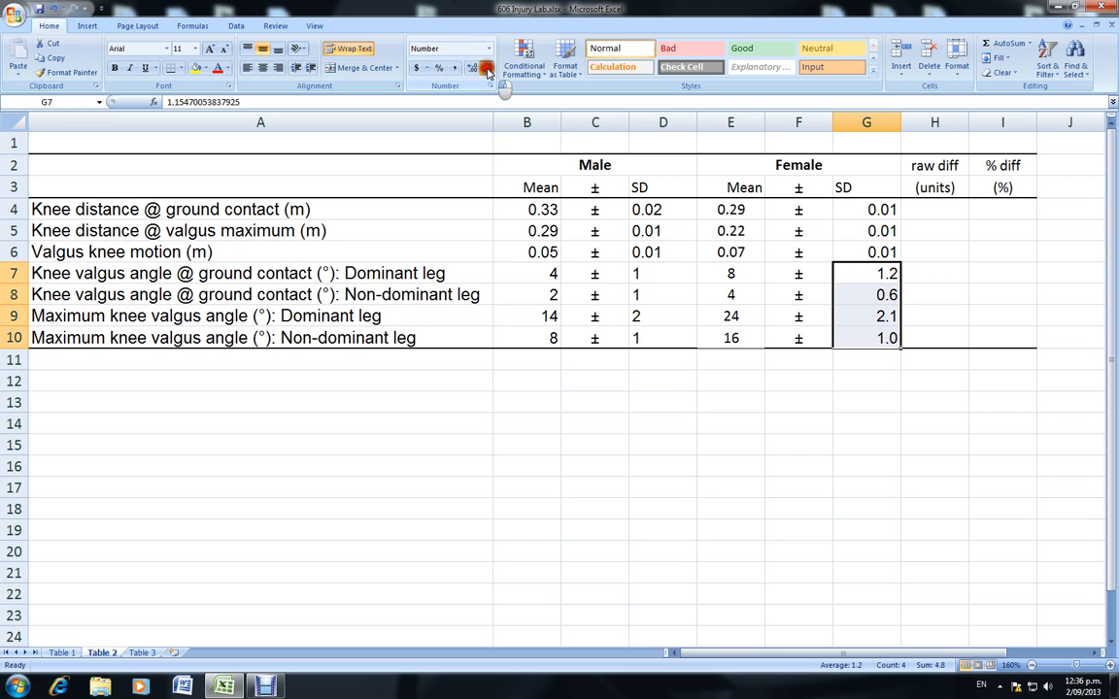
pyautogui.click(488, 68)
# Left-align the female standard deviations in G4:G10 and right-align the female means in E4:E10.
pyautogui.moveTo(874, 210); pyautogui.dragTo(871, 338)
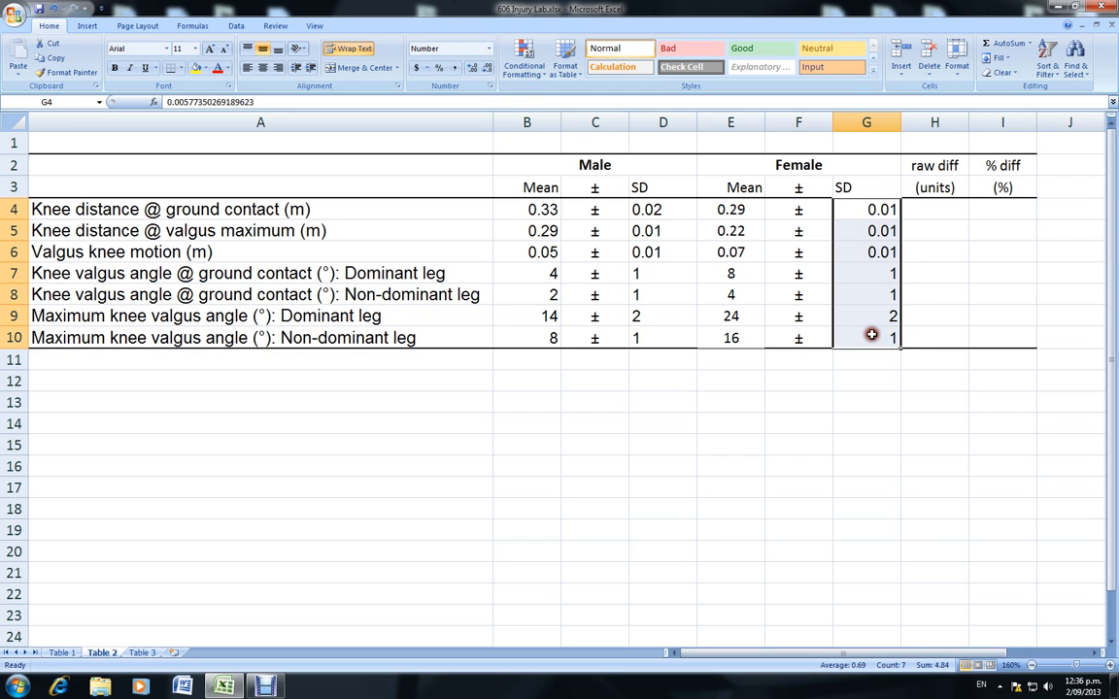
pyautogui.click(248, 68)
pyautogui.moveTo(731, 202); pyautogui.dragTo(755, 338)
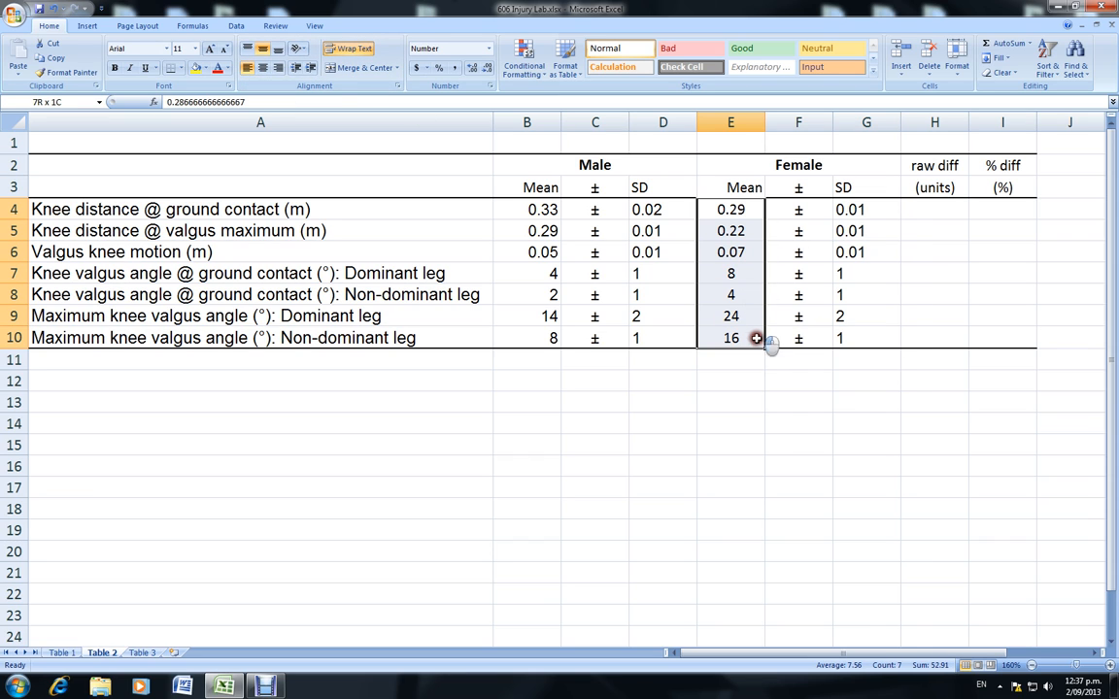
pyautogui.click(279, 68)
pyautogui.click(923, 266)
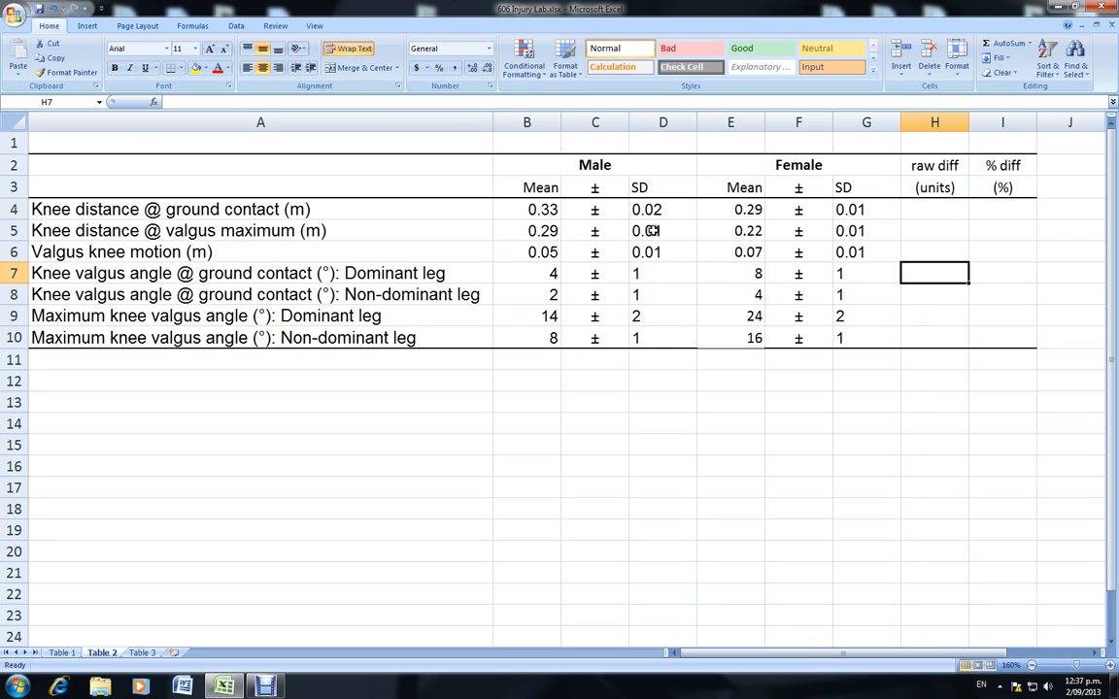
# Calculate the raw difference in H4 with the formula =B4-E4 and fill it down to H10.
pyautogui.click(933, 210)
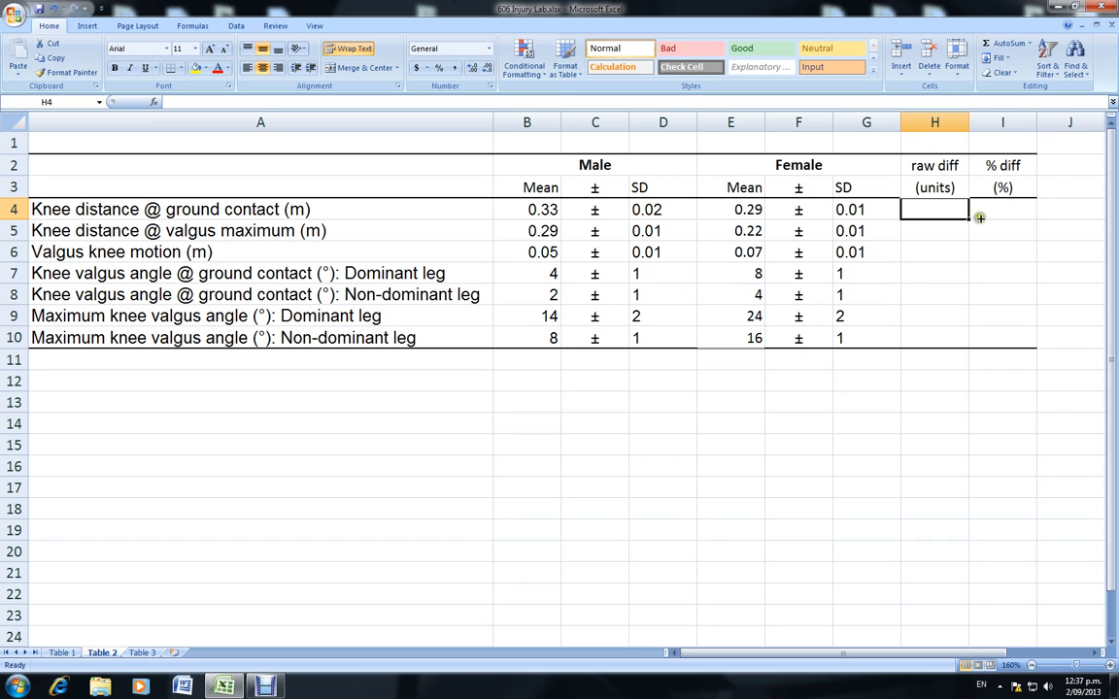
pyautogui.write('=')
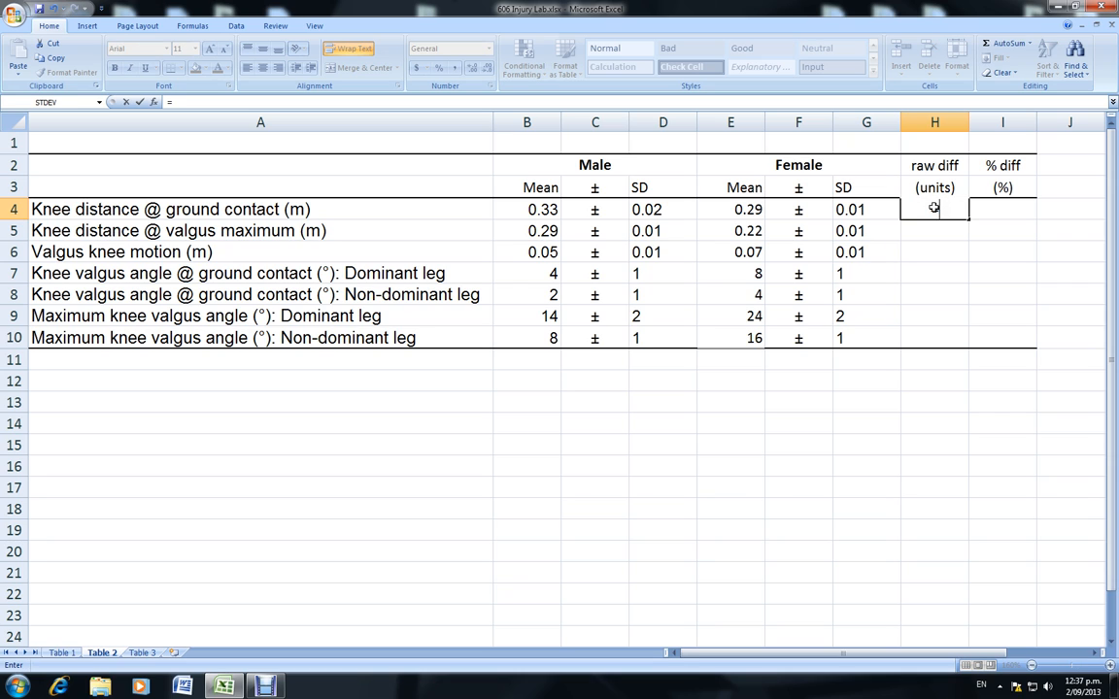
pyautogui.click(537, 209)
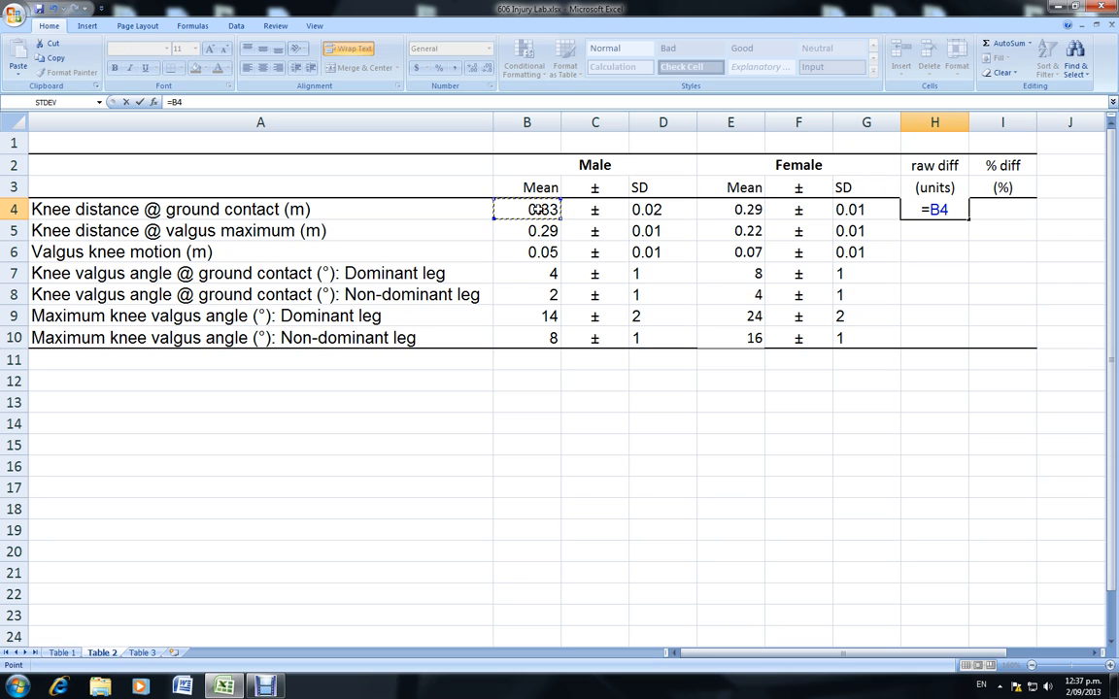
pyautogui.write('-')
pyautogui.click(755, 210)
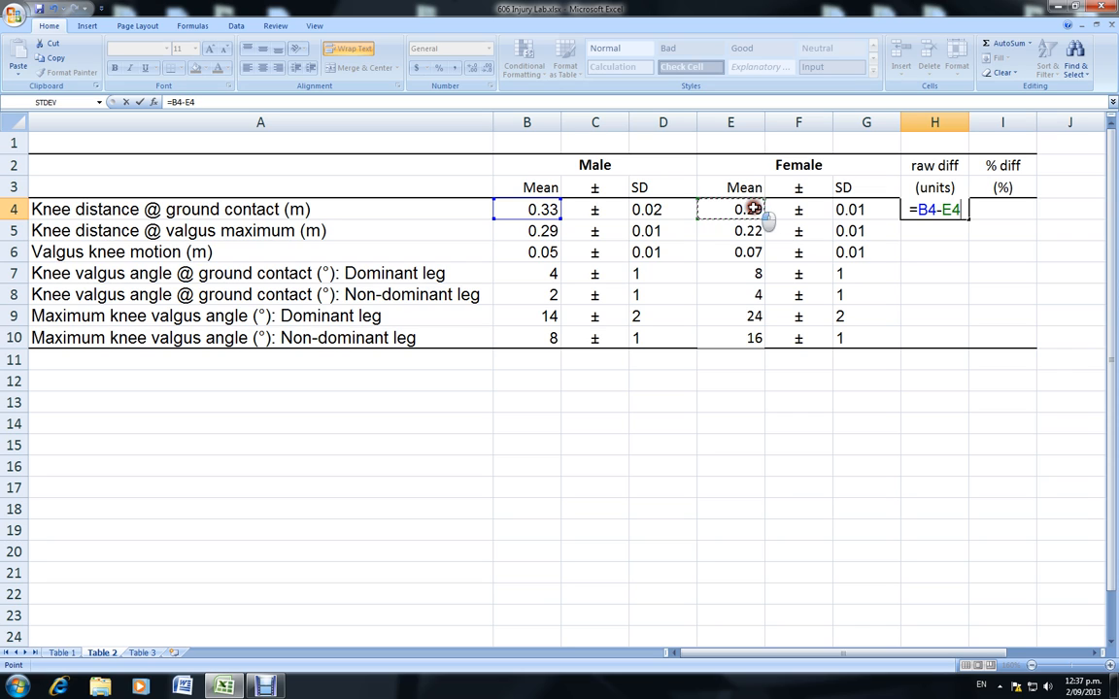
pyautogui.press('Return')
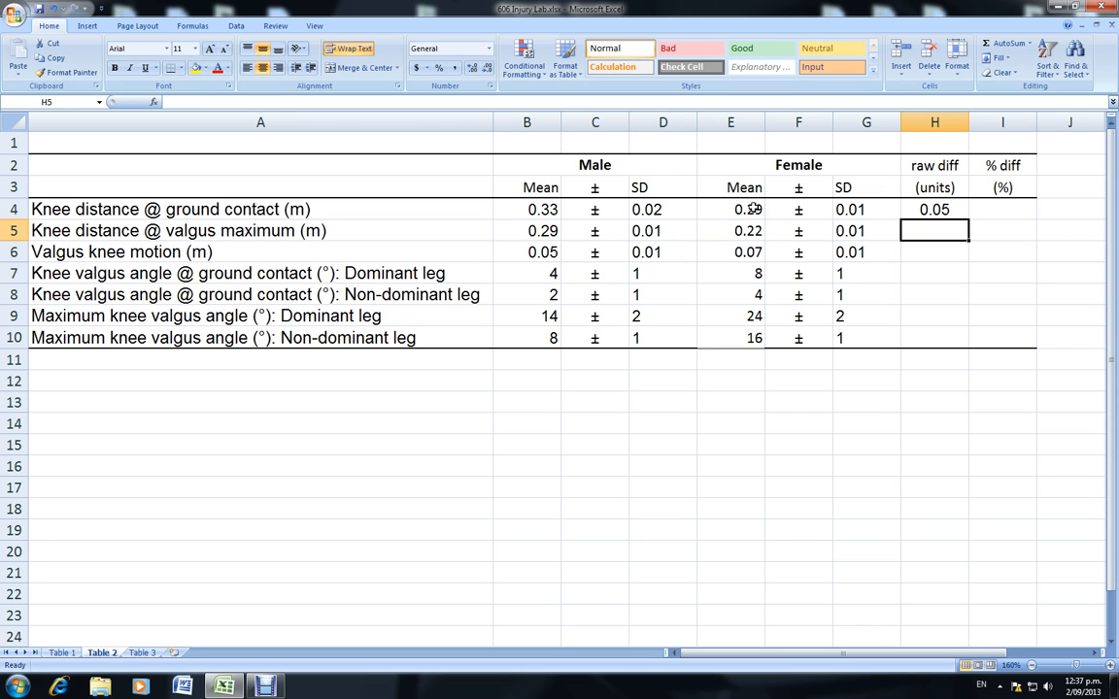
pyautogui.click(935, 209)
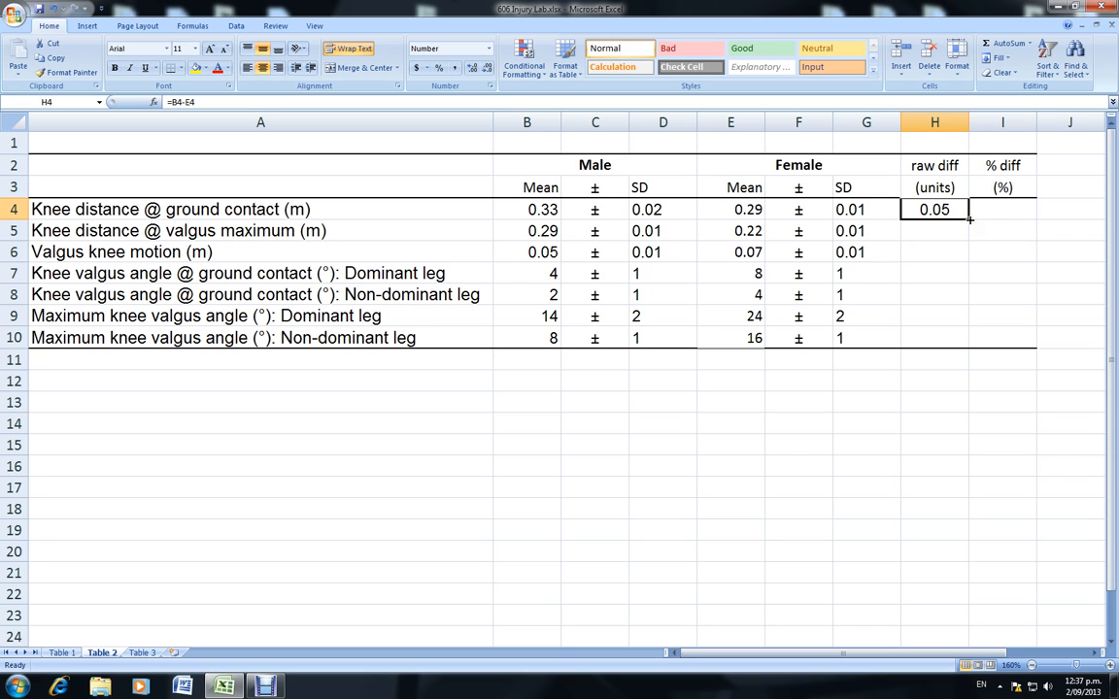
pyautogui.doubleClick(968, 220)
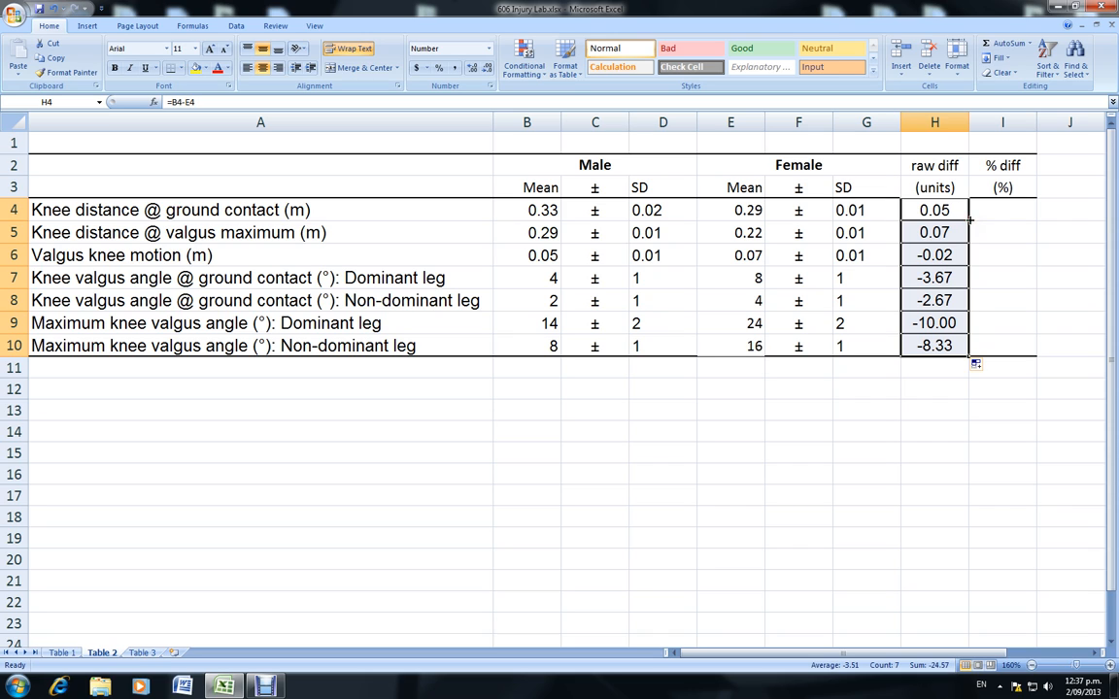
# Display the raw differences for the knee valgus angles in H7:H10 without decimal places.
pyautogui.moveTo(948, 278); pyautogui.dragTo(938, 348)
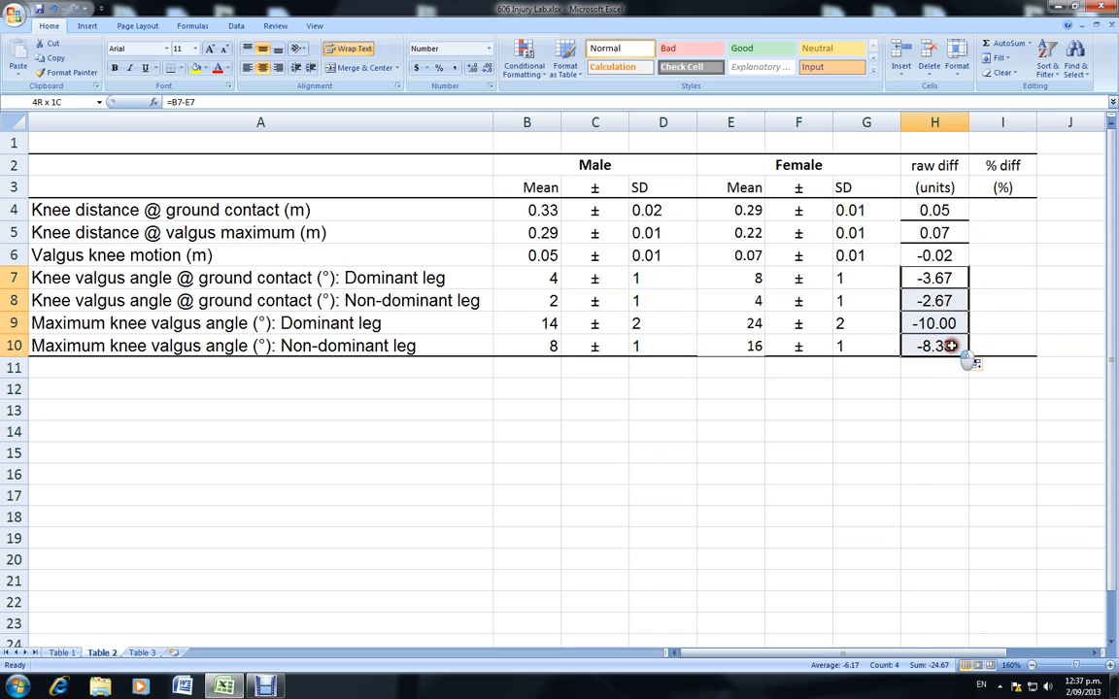
pyautogui.click(487, 68)
pyautogui.click(487, 68)
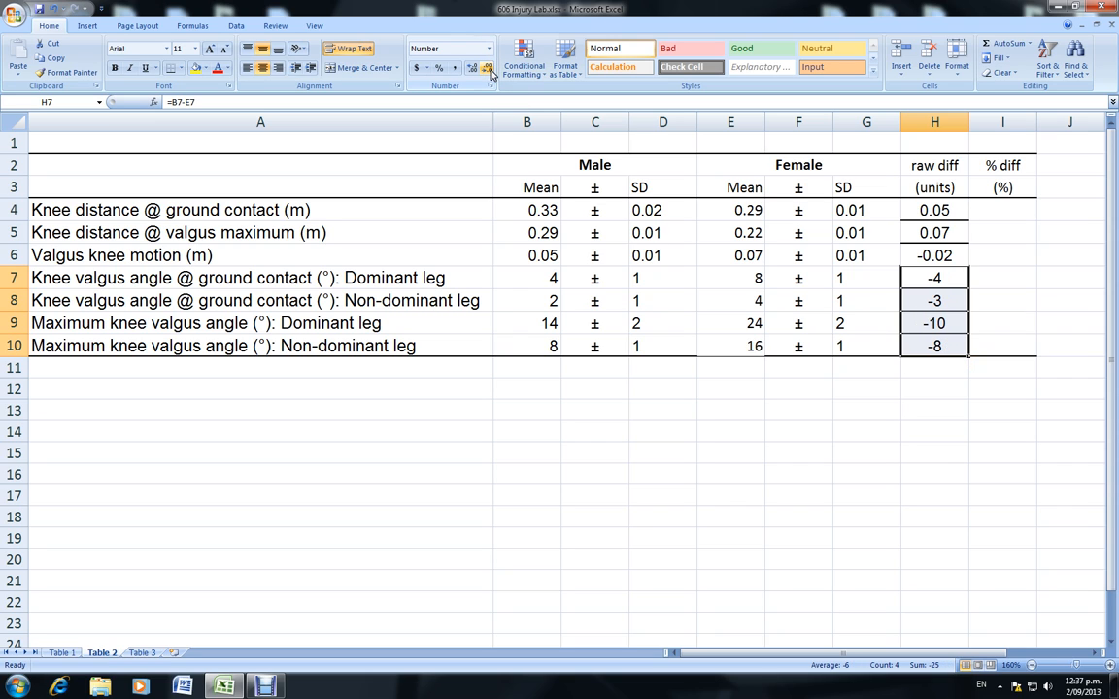
pyautogui.click(1005, 259)
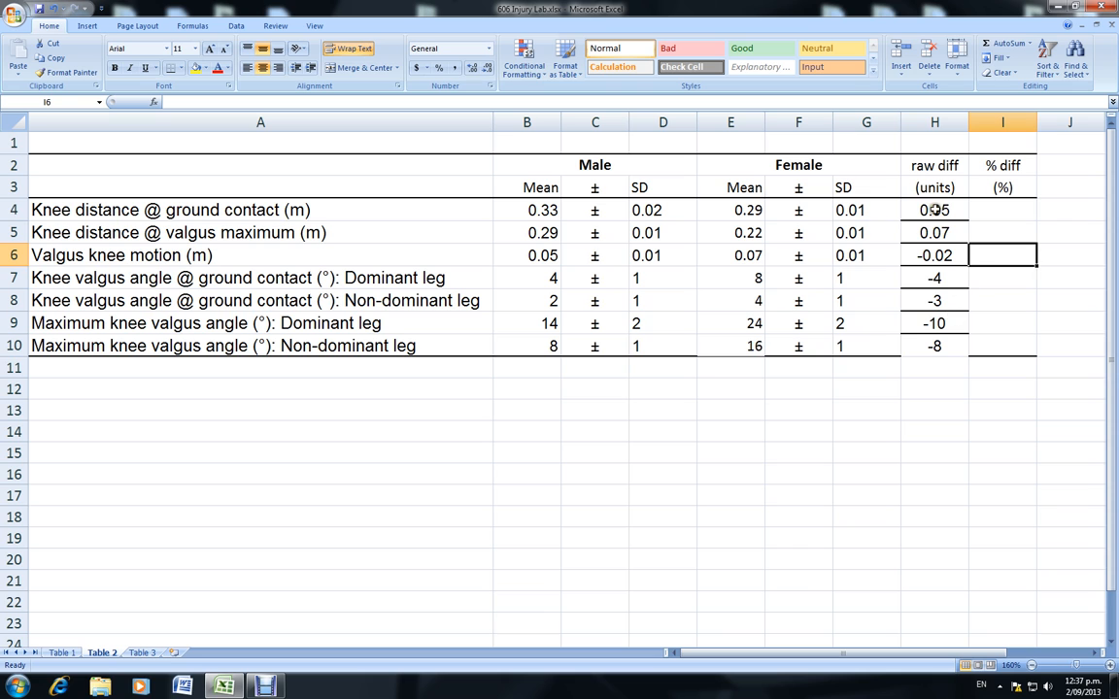
# Remove all cell borders from the raw differences in H4:H10.
pyautogui.moveTo(934, 210); pyautogui.dragTo(938, 344)
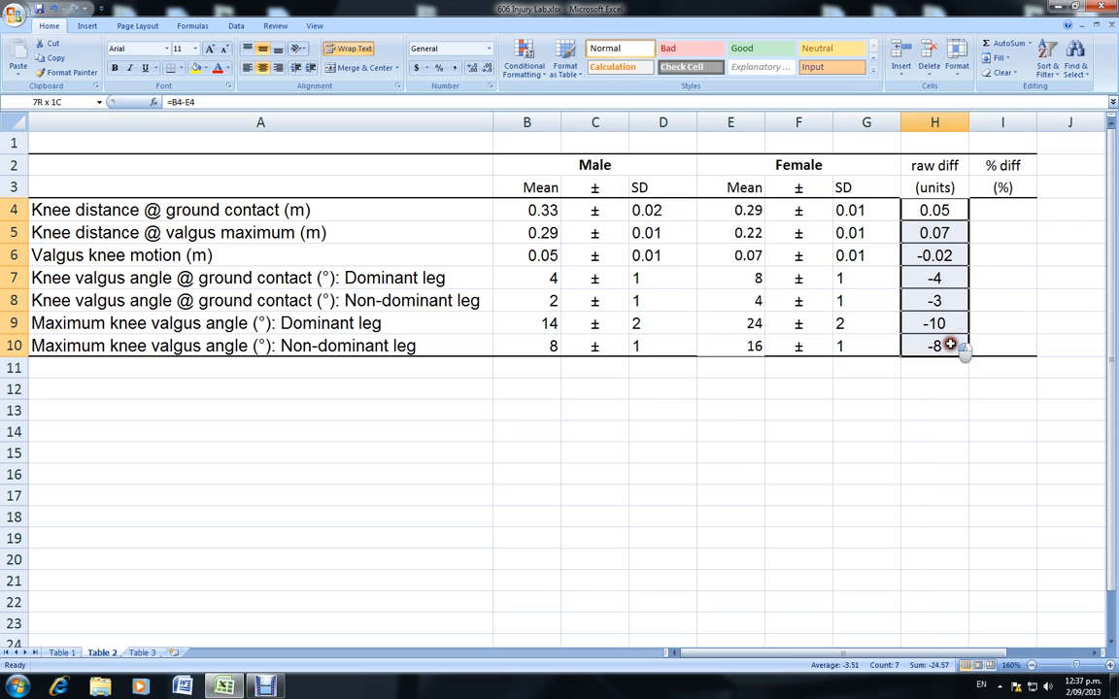
pyautogui.click(178, 68)
pyautogui.click(172, 159)
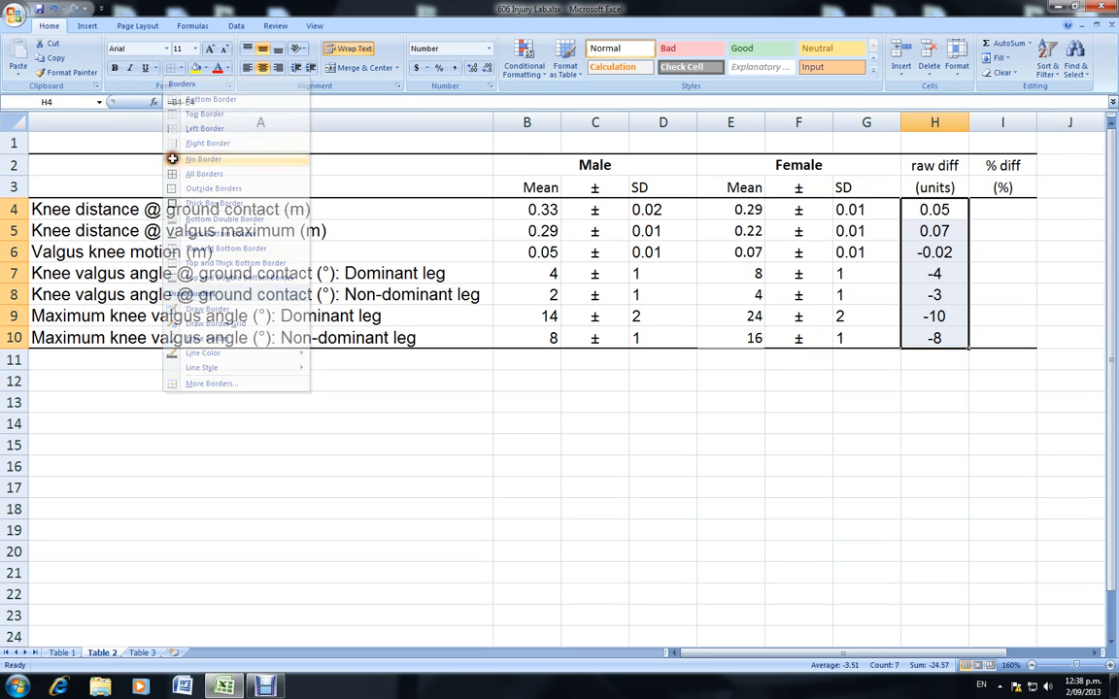
pyautogui.click(934, 380)
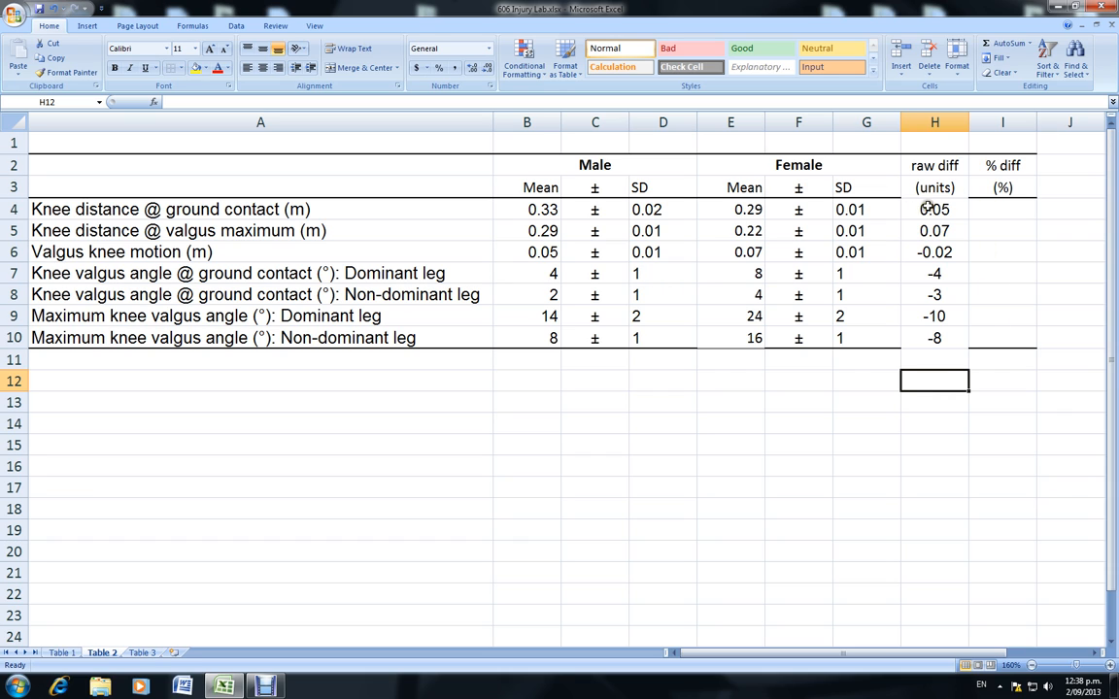
# Calculate the percentage difference for knee distance at ground contact in I4 with the formula =(((B4-E4)/E4)*100).
pyautogui.click(998, 213)
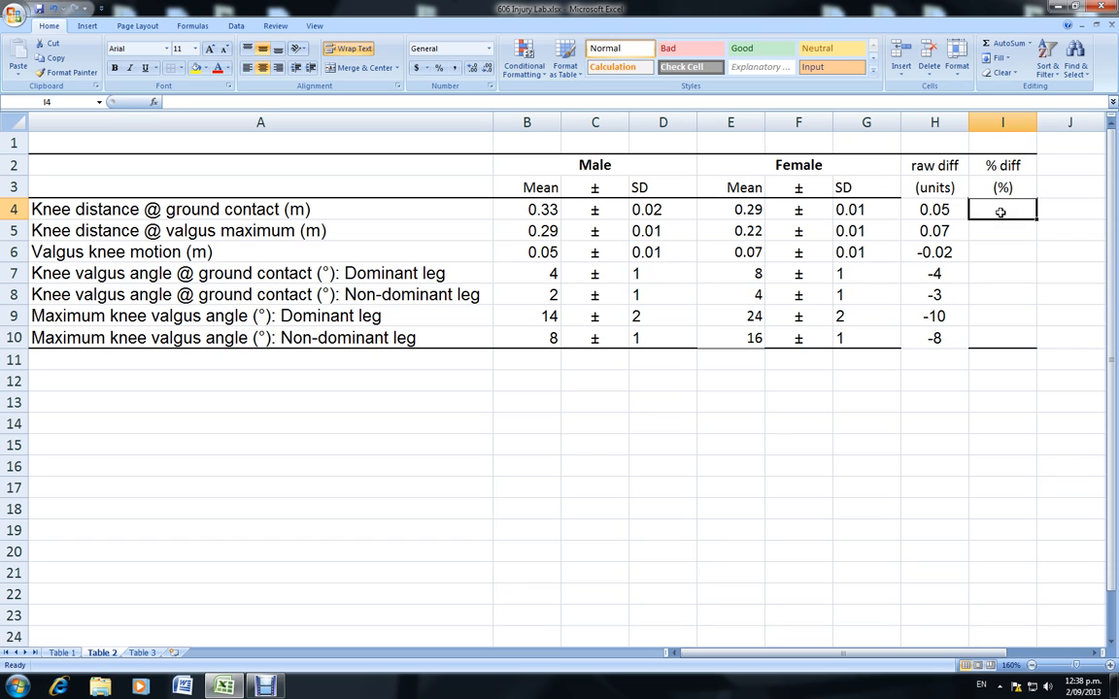
pyautogui.write('=(((')
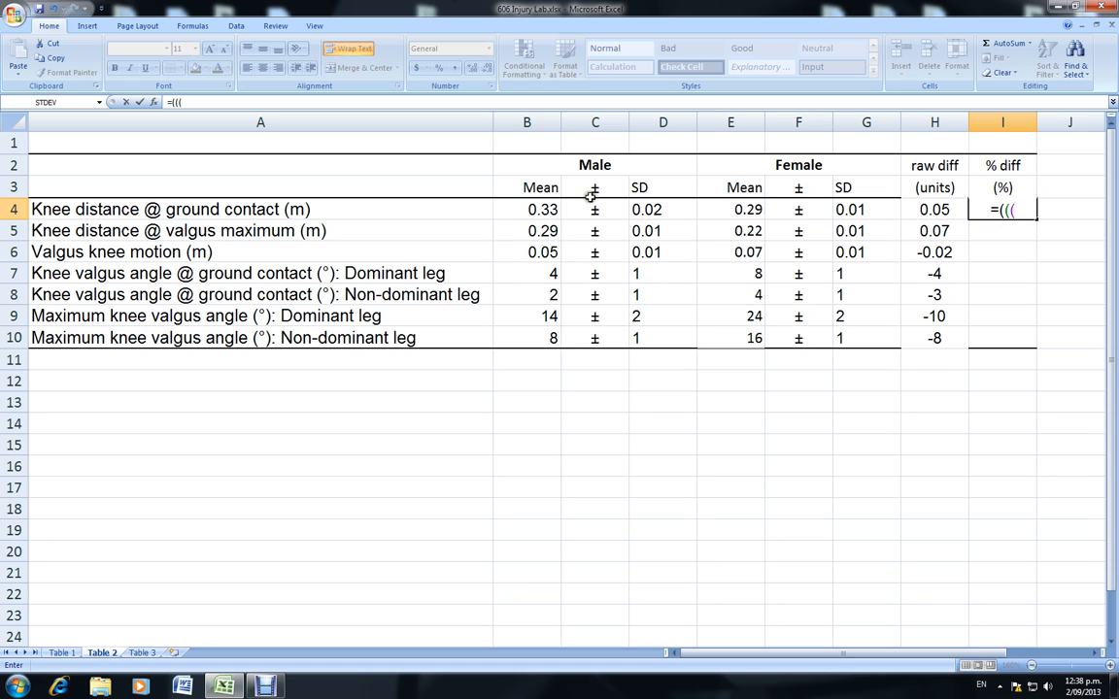
pyautogui.click(536, 209)
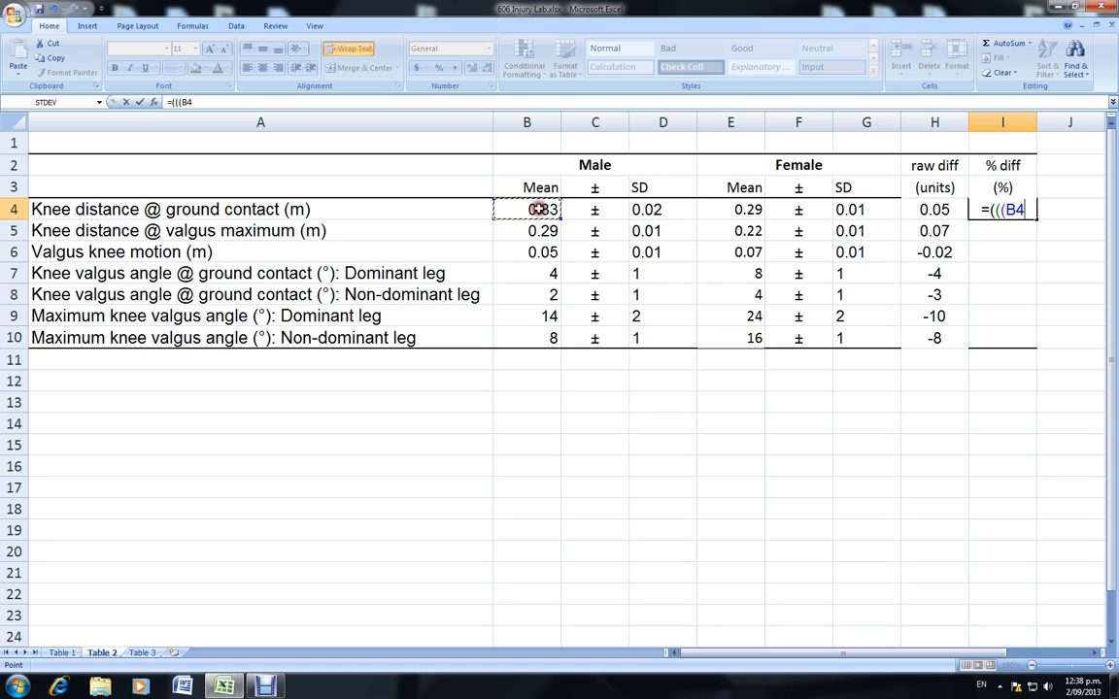
pyautogui.write('-')
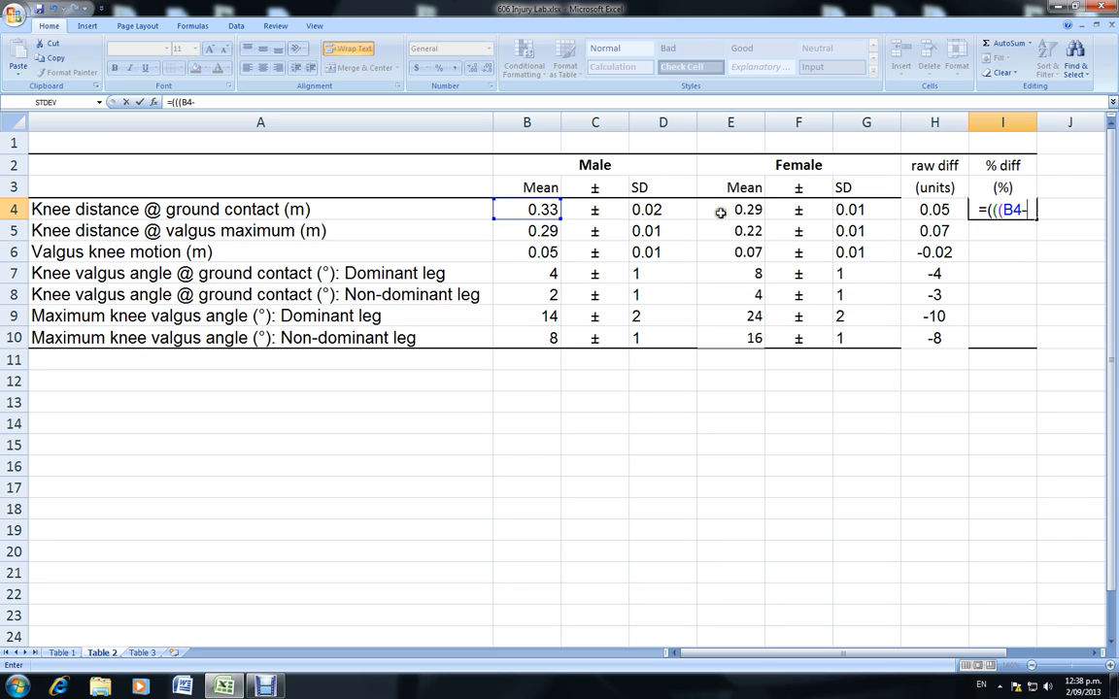
pyautogui.click(751, 209)
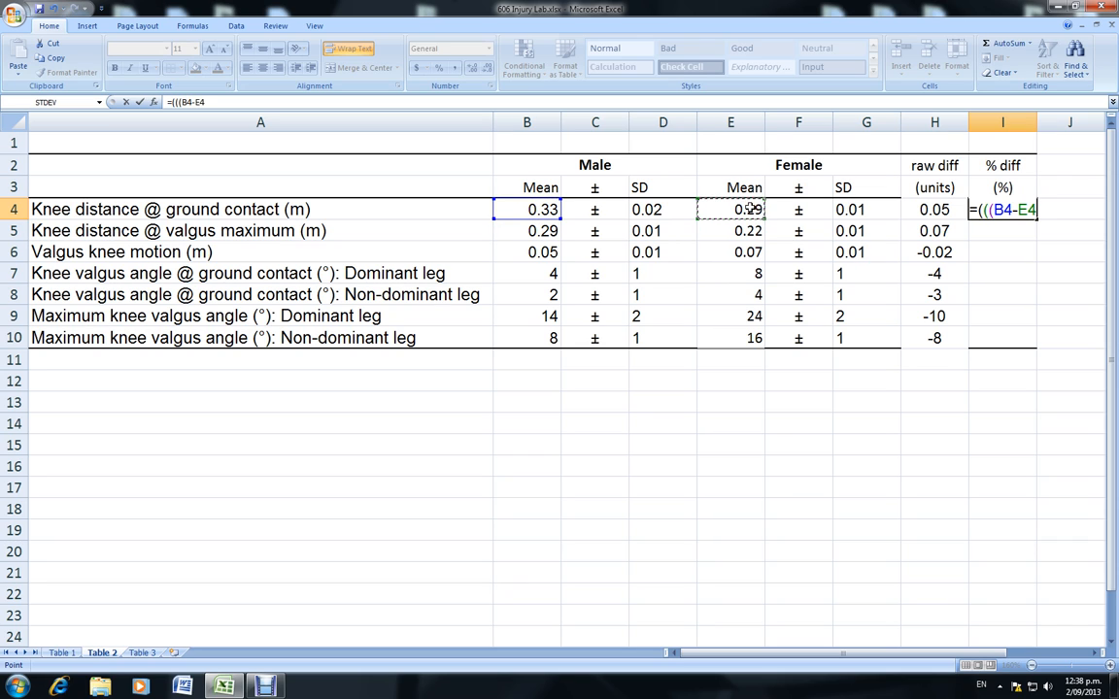
pyautogui.write(')')
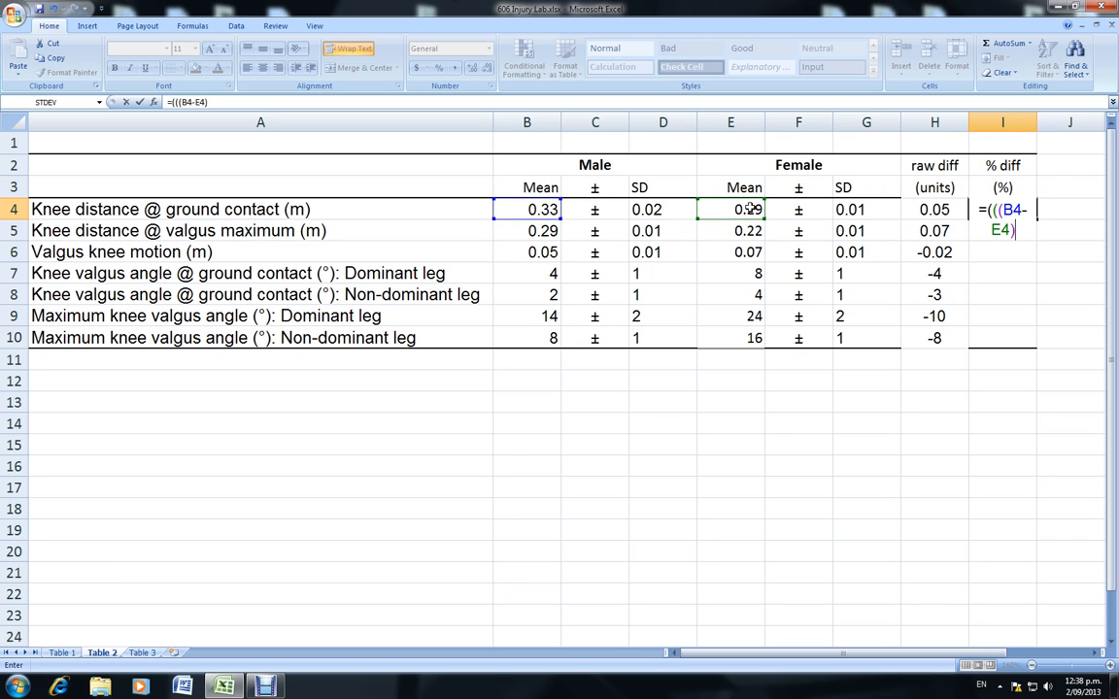
pyautogui.write('/')
pyautogui.click(741, 209)
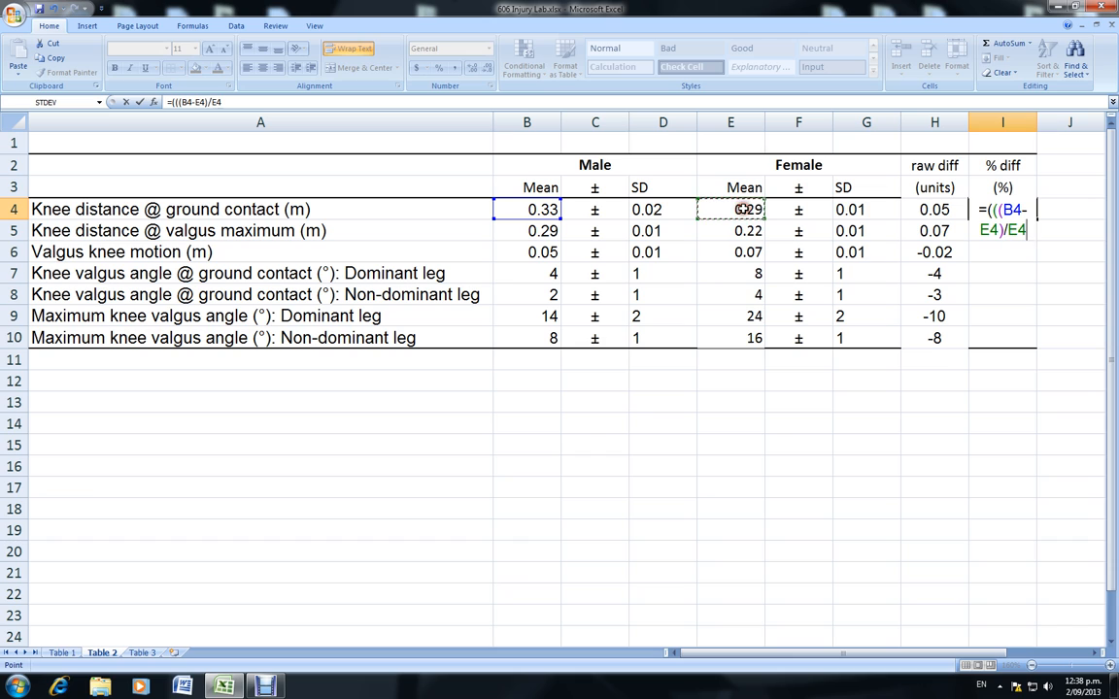
pyautogui.write(')')
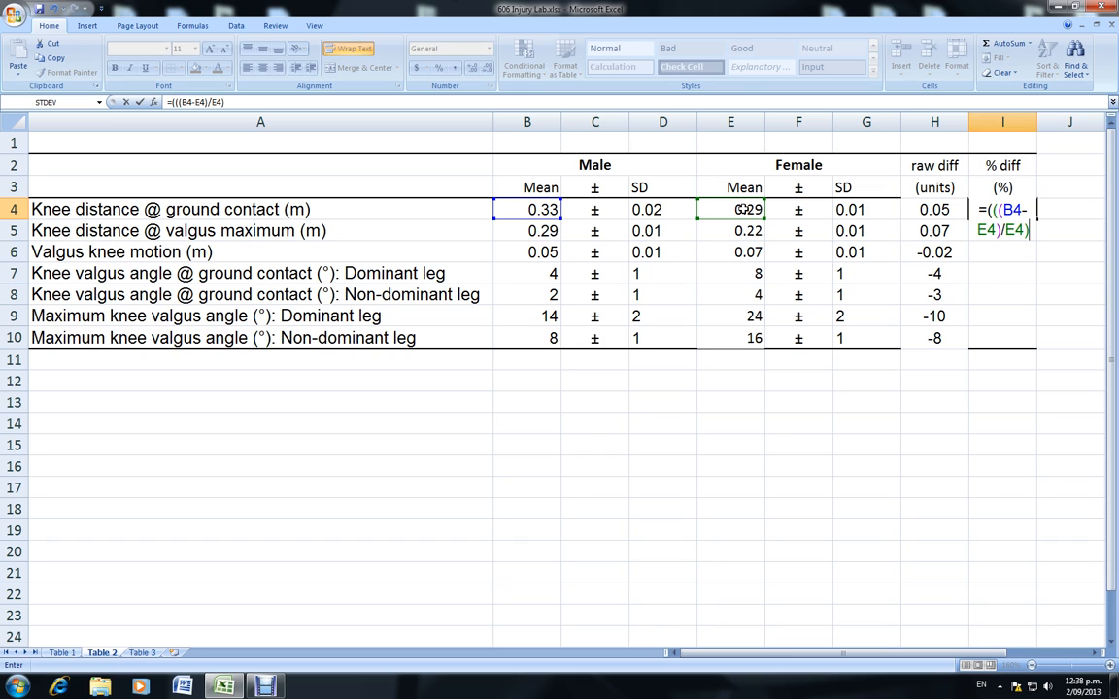
pyautogui.write('*')
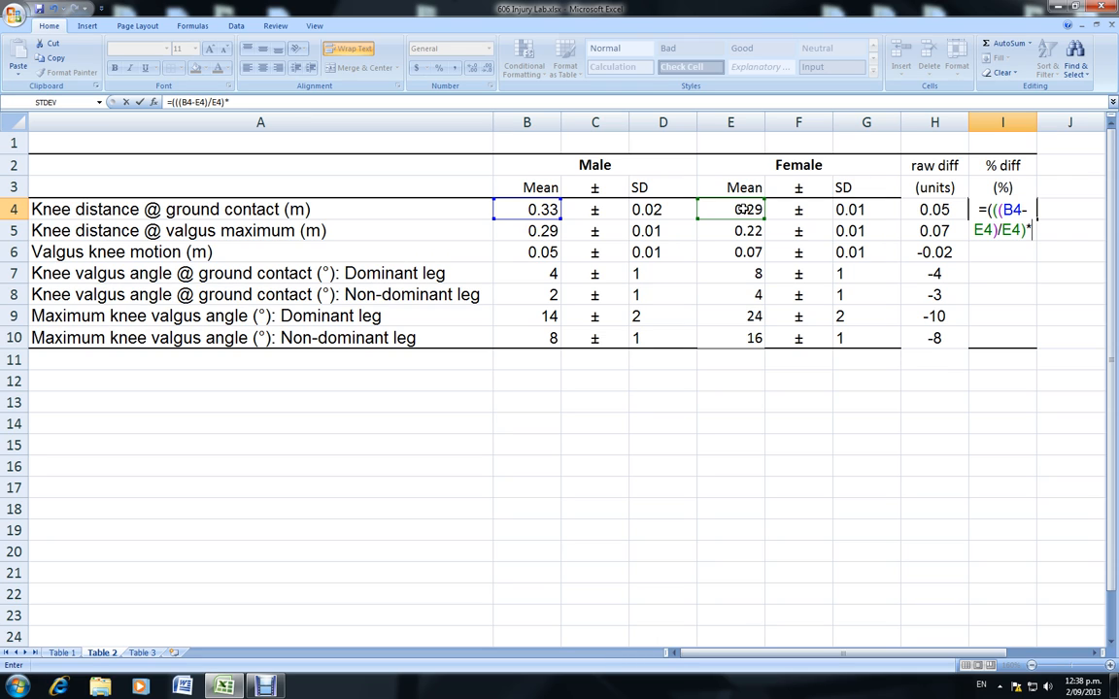
pyautogui.write('100')
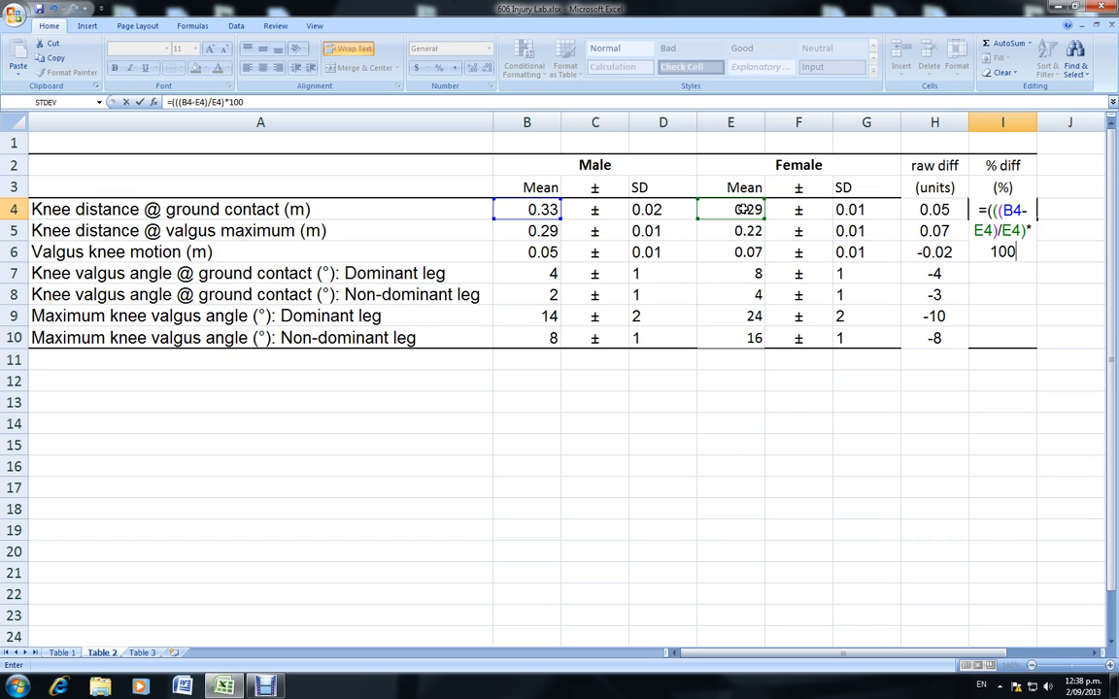
pyautogui.write(')')
pyautogui.press('Return')
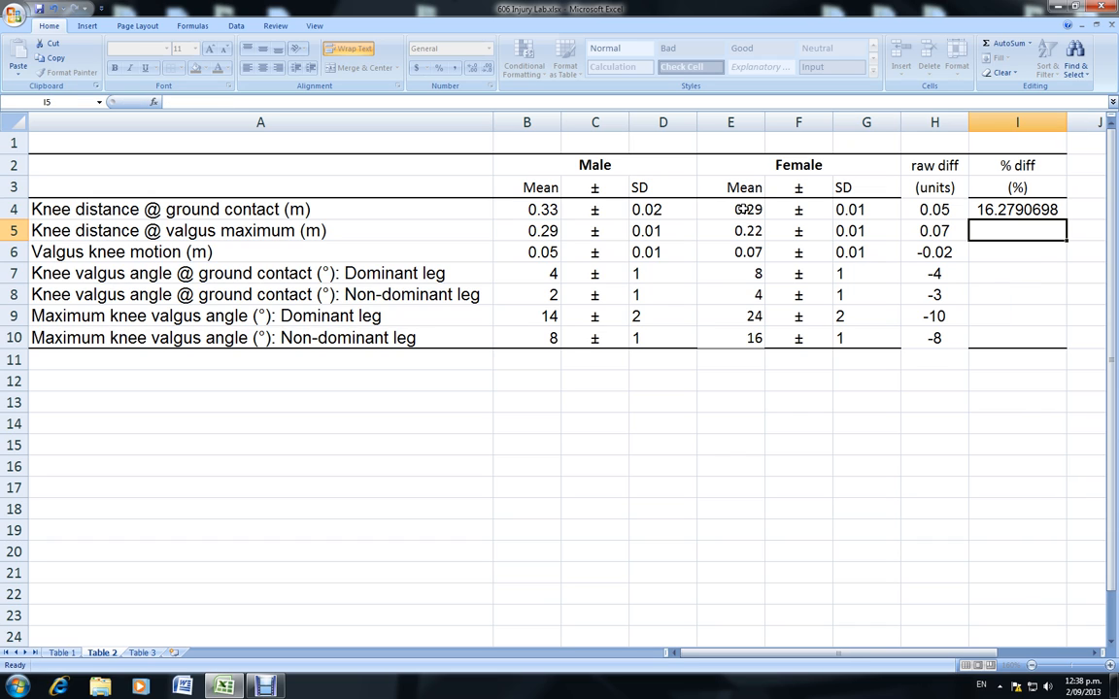
# Display the percentage difference in I4 with one decimal place.
pyautogui.click(1038, 209)
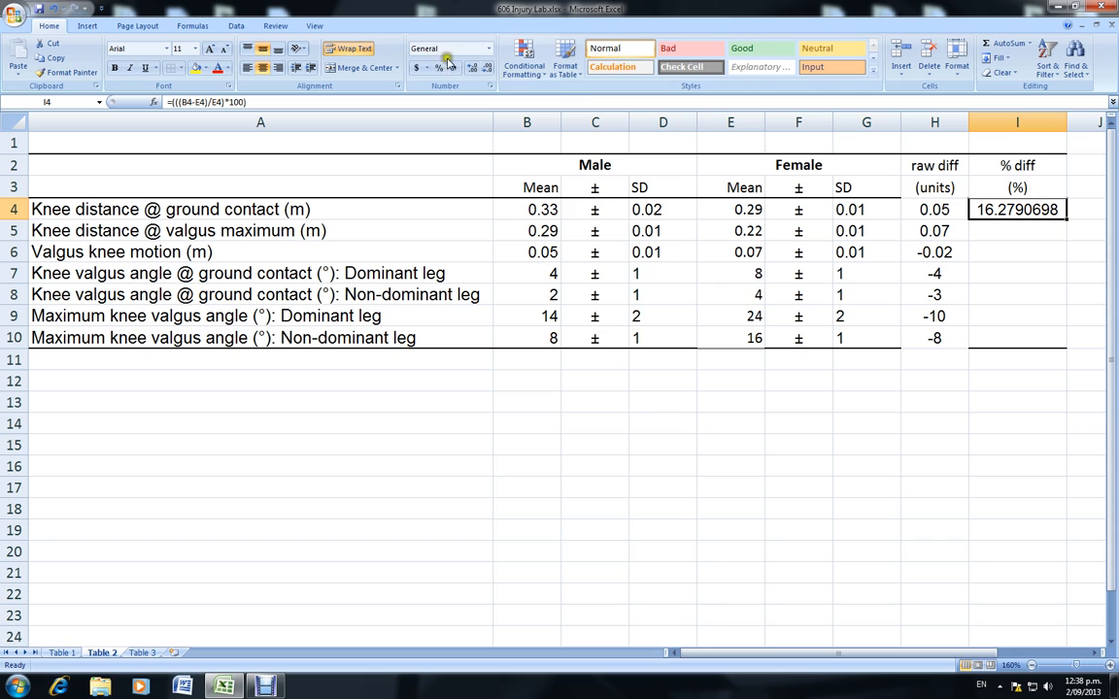
pyautogui.click(486, 67)
pyautogui.click(486, 67)
pyautogui.click(486, 67)
pyautogui.click(486, 67)
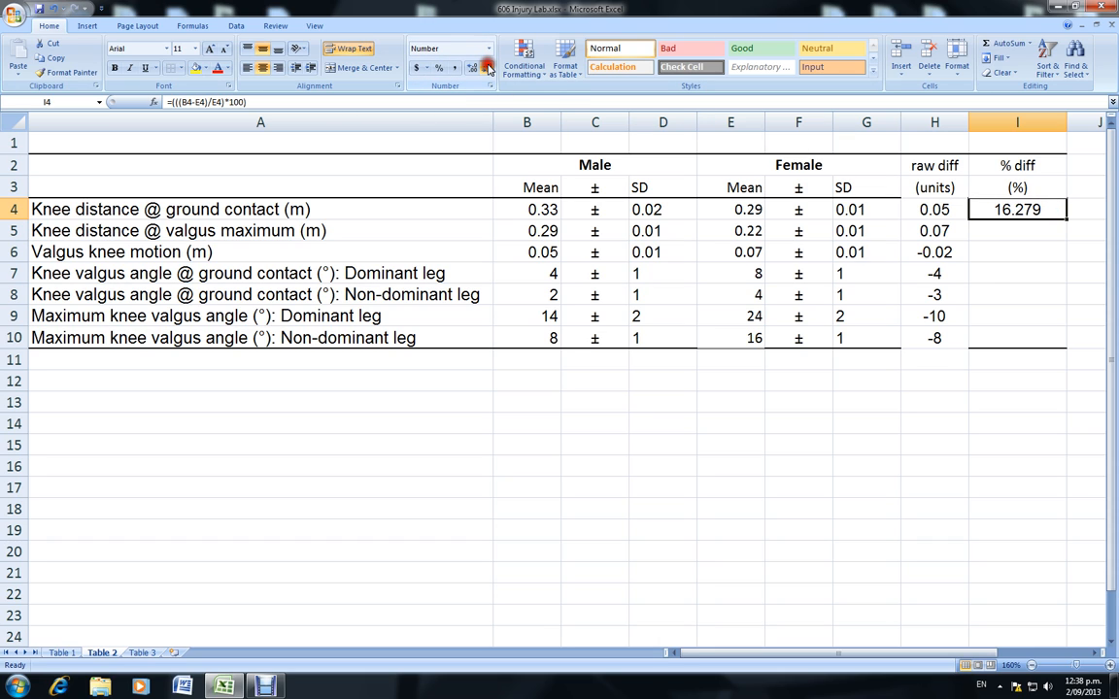
pyautogui.click(486, 67)
pyautogui.click(486, 67)
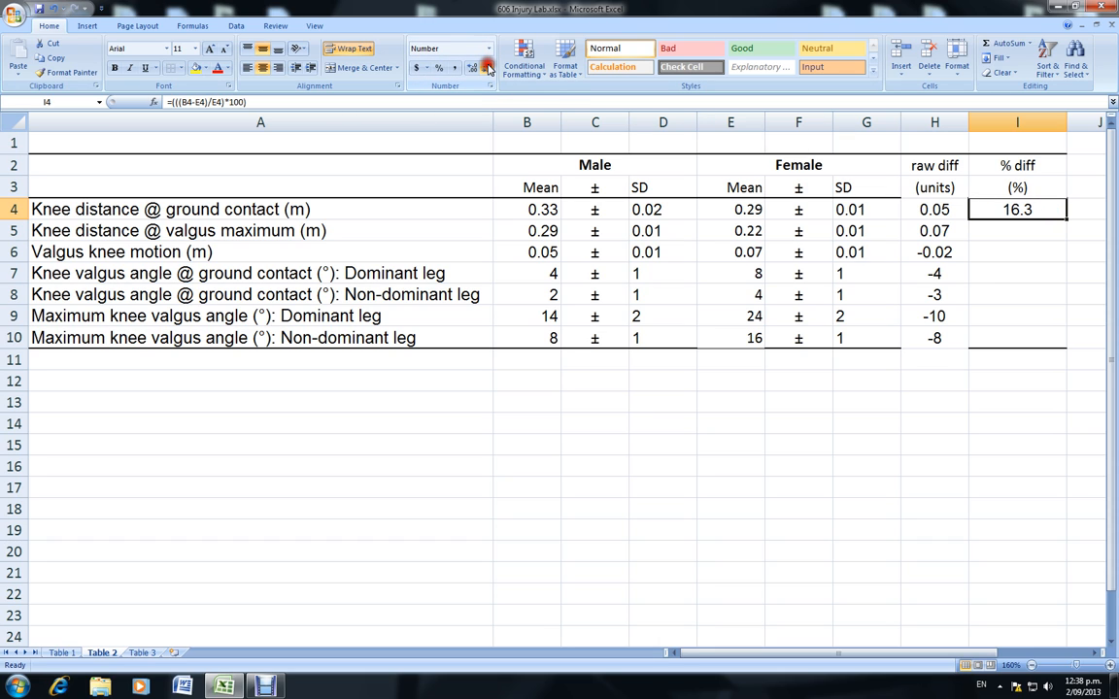
# Fill the percentage difference formula from I4 down to I10.
pyautogui.click(1031, 230)
pyautogui.click(1052, 208)
pyautogui.doubleClick(1072, 209)
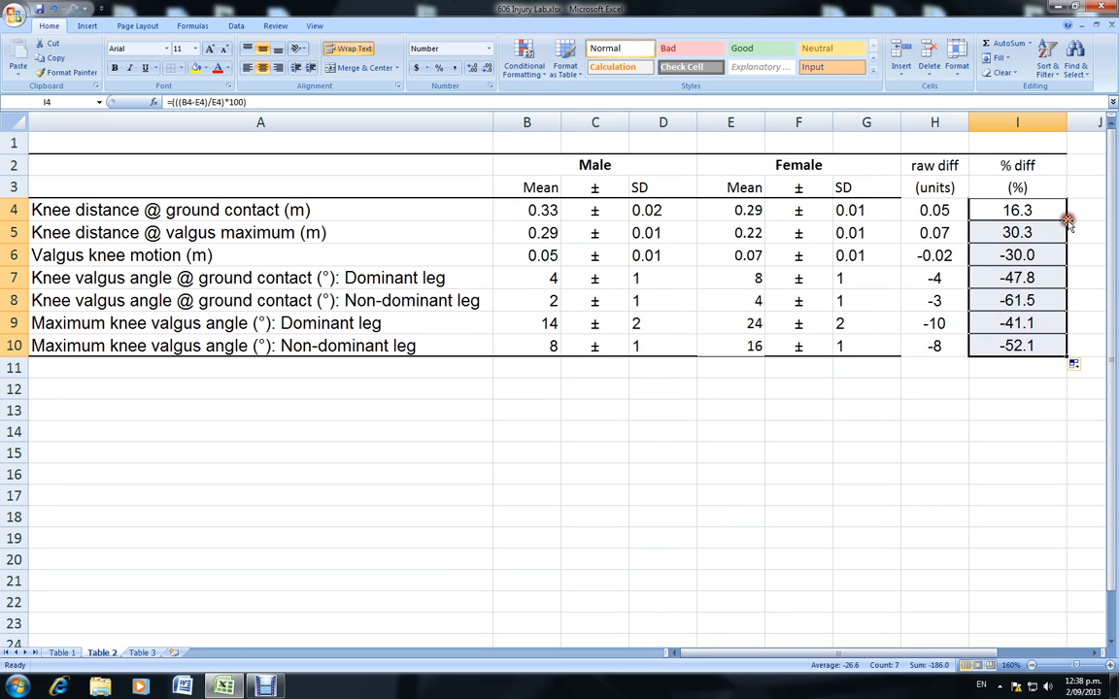
pyautogui.click(1020, 368)
# Remove all cell borders from the raw and percentage differences in H4:I10.
pyautogui.moveTo(933, 212); pyautogui.dragTo(959, 347)
pyautogui.click(171, 69)
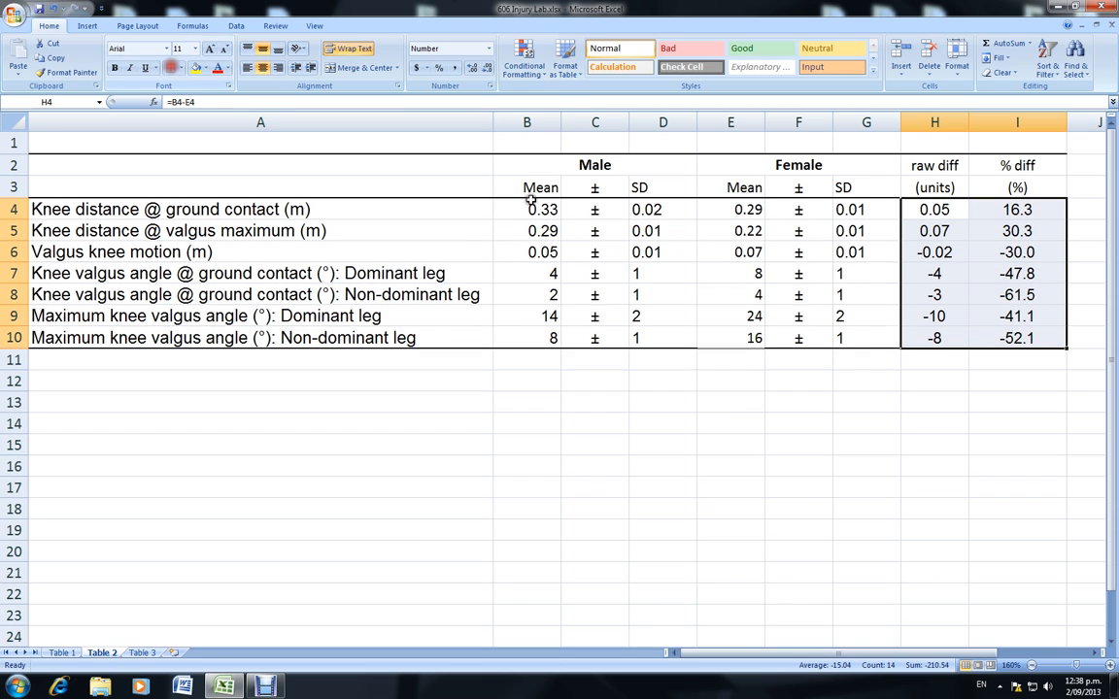
pyautogui.click(1049, 210)
# Apply a bottom border to the unit headings of the two difference columns in H3:I3.
pyautogui.moveTo(928, 187); pyautogui.dragTo(1001, 187)
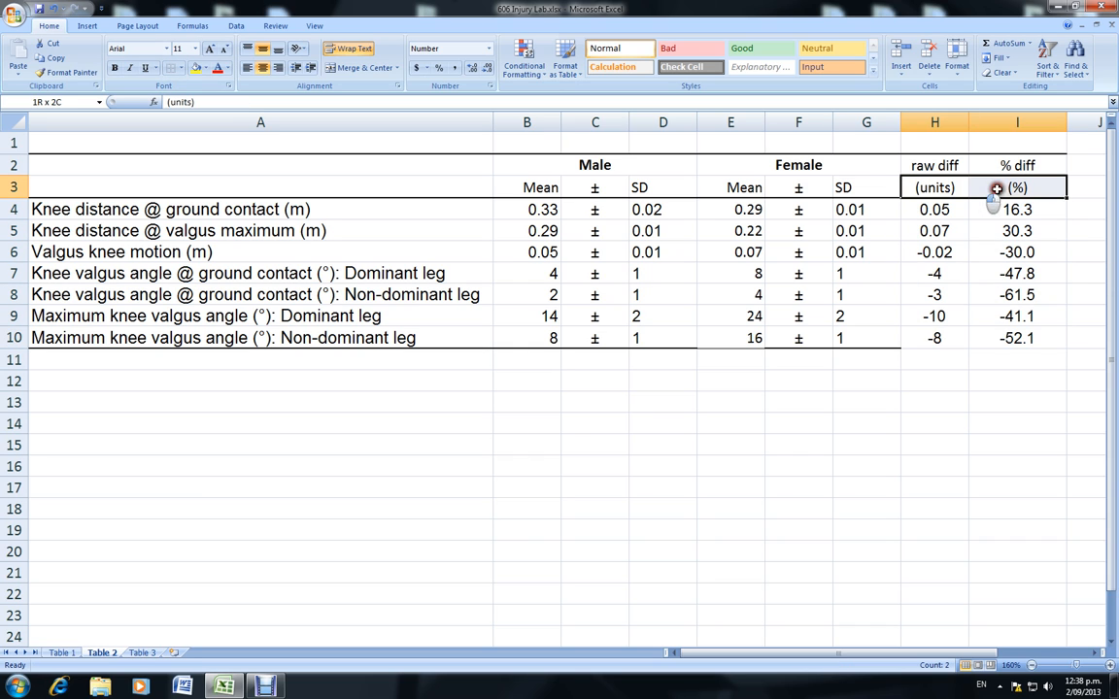
pyautogui.click(180, 69)
pyautogui.click(172, 102)
pyautogui.click(918, 340)
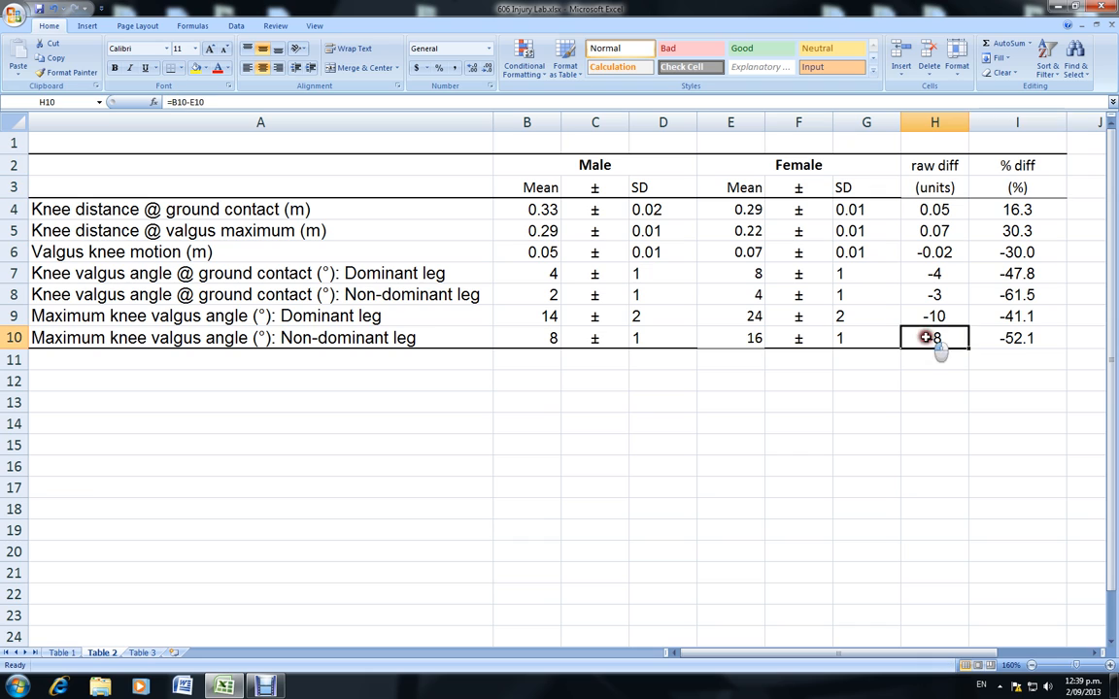
# Apply a bottom border to D10:I10 in the last row of the table.
pyautogui.moveTo(641, 338); pyautogui.dragTo(1044, 325)
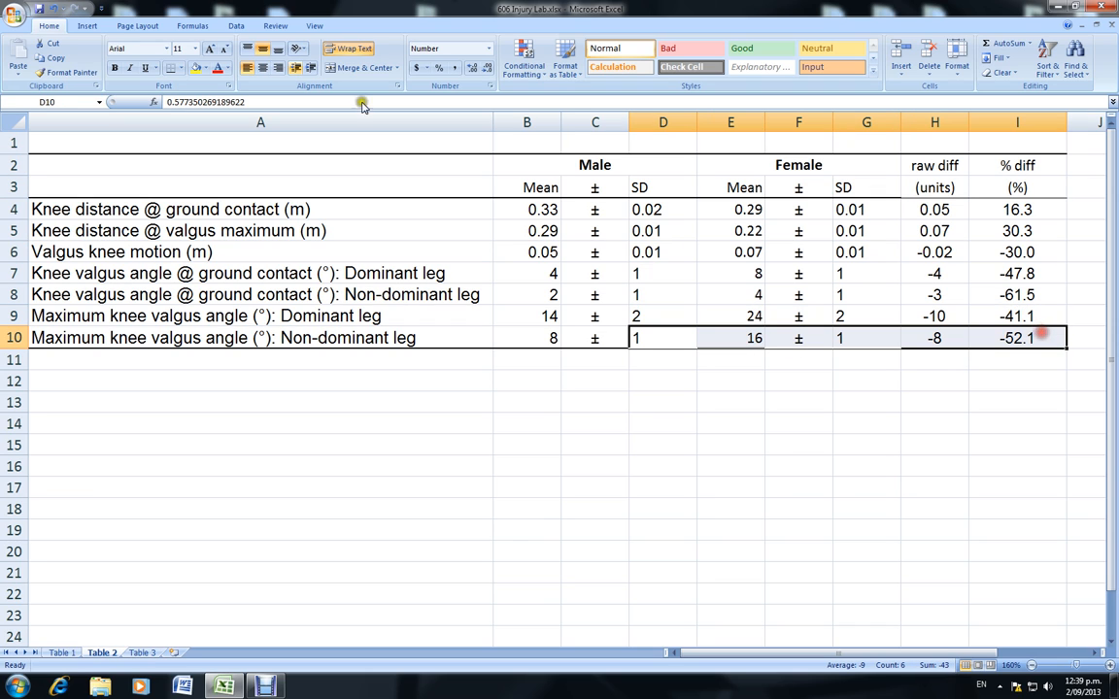
pyautogui.click(172, 70)
pyautogui.click(932, 552)
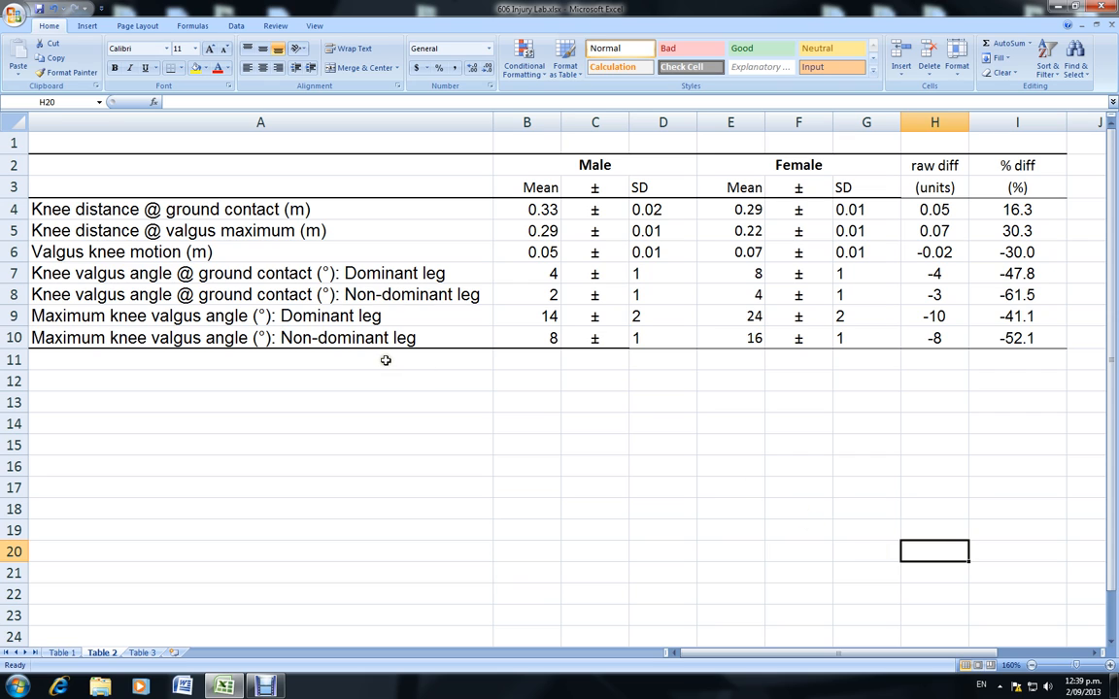
# Apply uniform top and bottom borders to the table's header rows in A2:I3.
pyautogui.moveTo(42, 159); pyautogui.dragTo(995, 182)
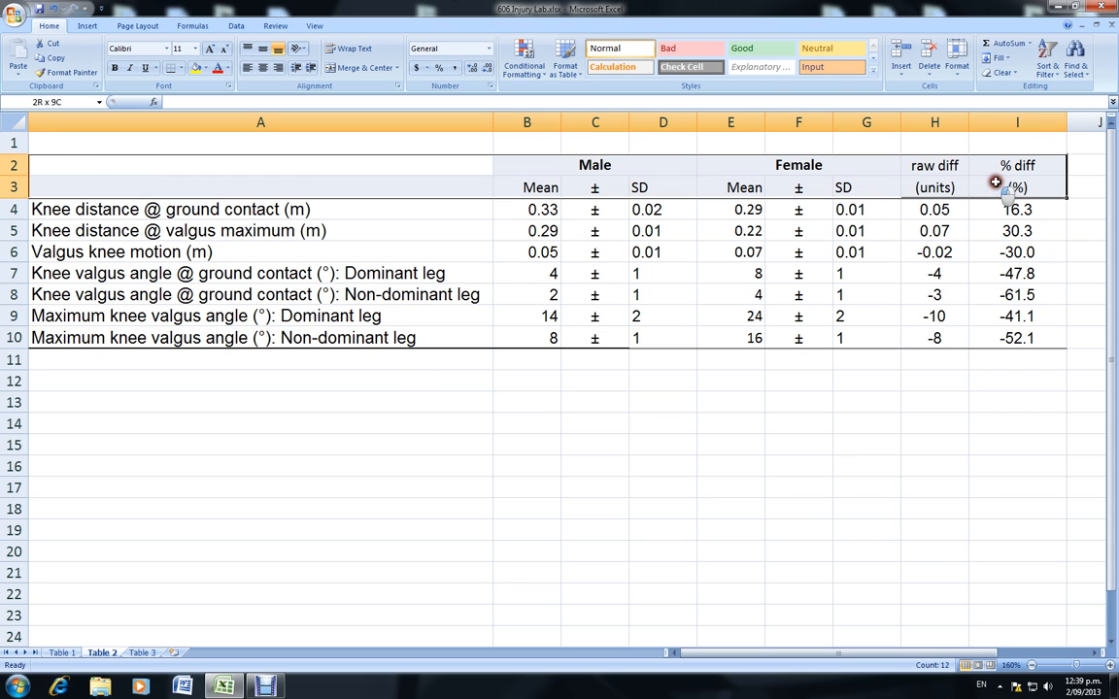
pyautogui.click(183, 69)
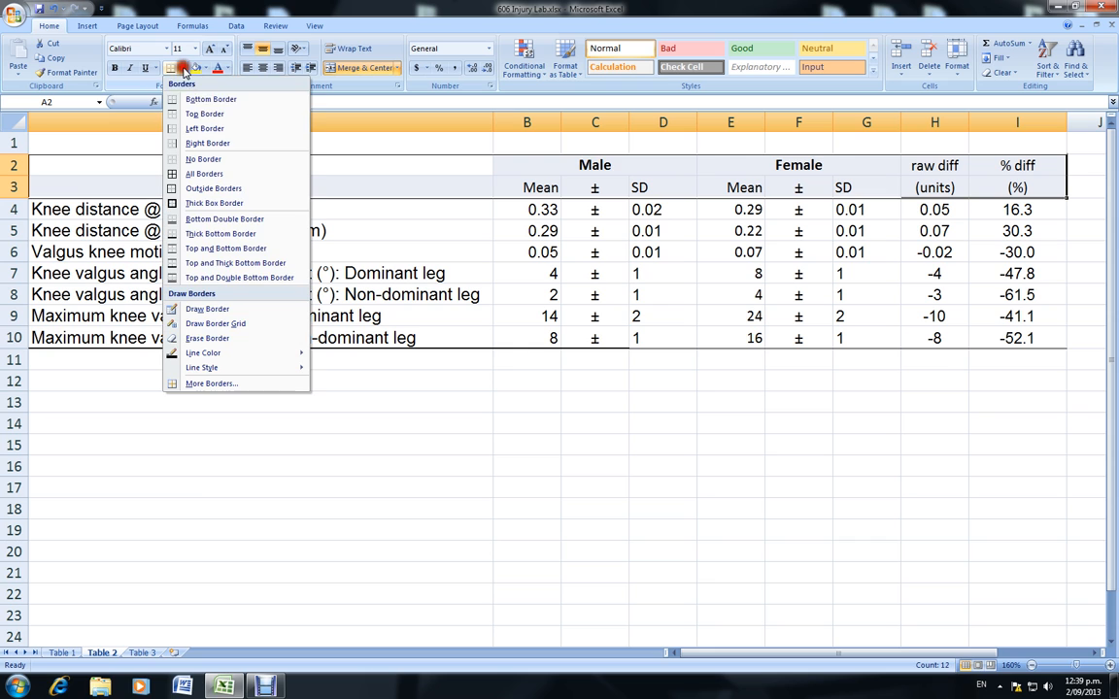
pyautogui.click(175, 117)
pyautogui.click(181, 69)
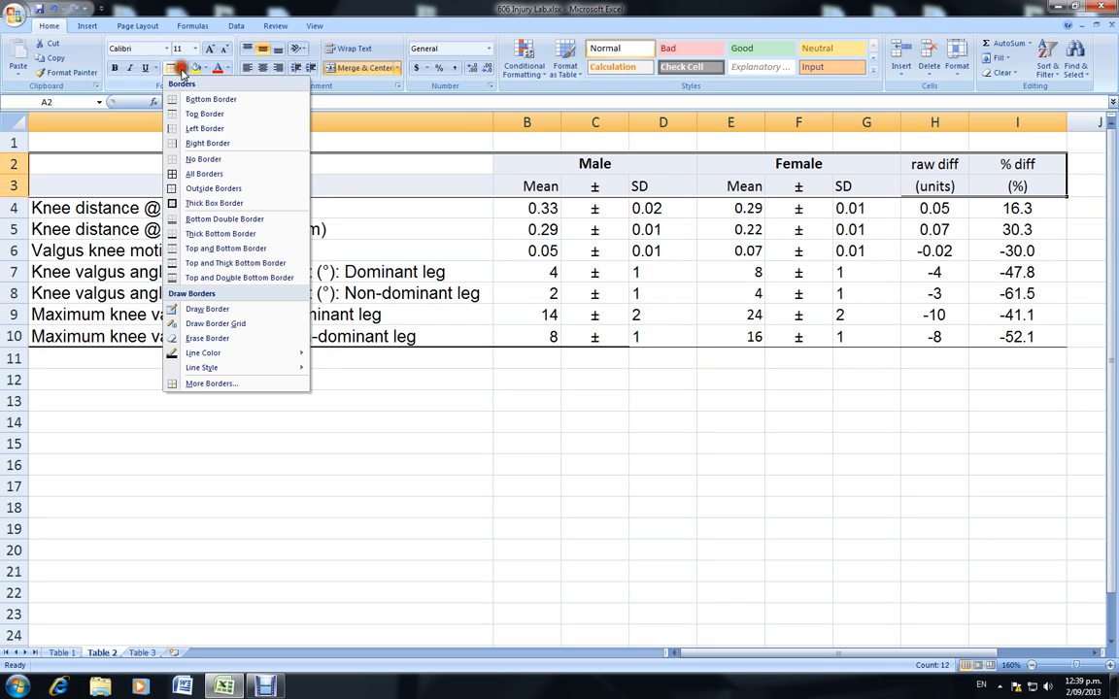
pyautogui.click(194, 100)
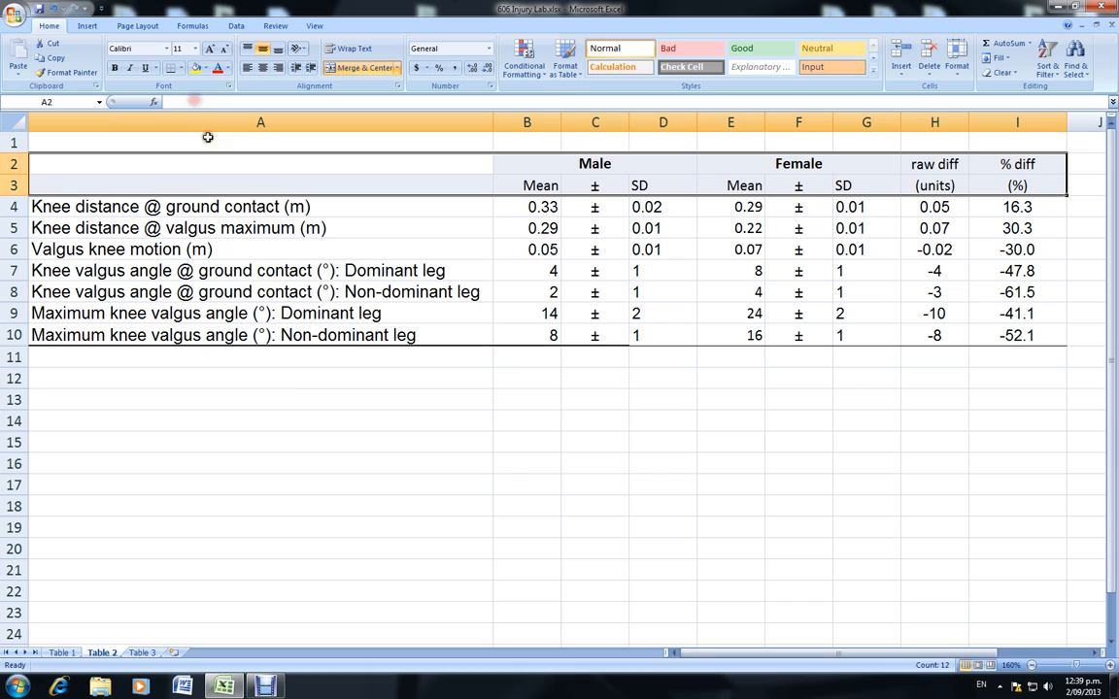
pyautogui.click(290, 395)
# Apply a uniform bottom border across the table's last row, A10:I10.
pyautogui.click(76, 334)
pyautogui.moveTo(76, 334); pyautogui.dragTo(975, 326)
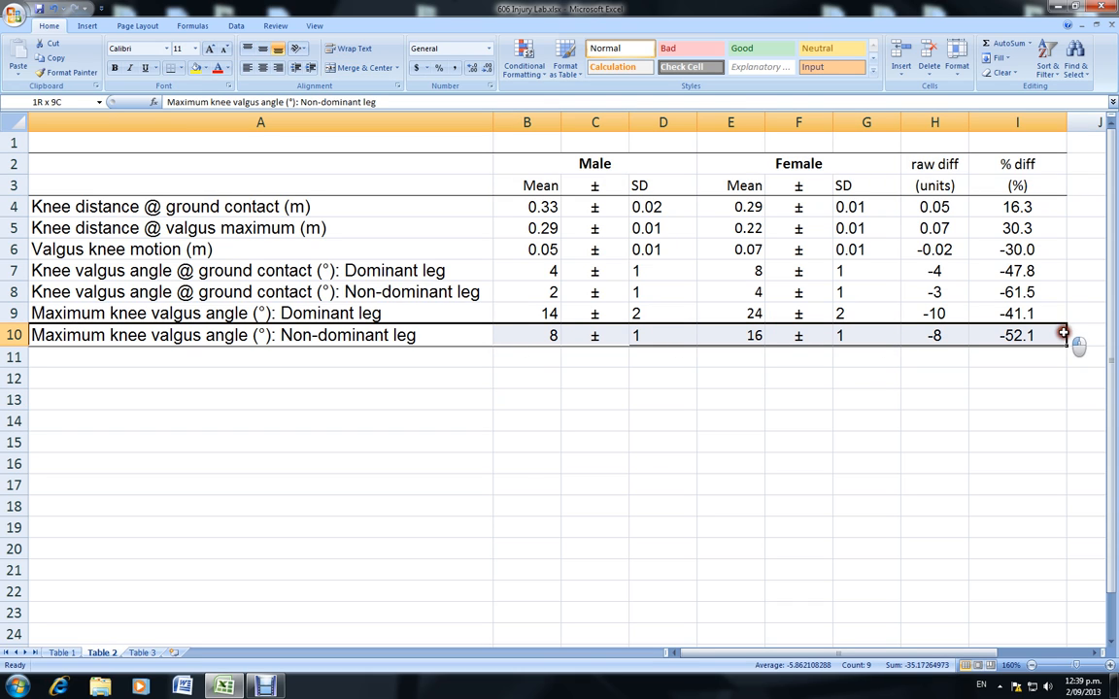
pyautogui.click(178, 69)
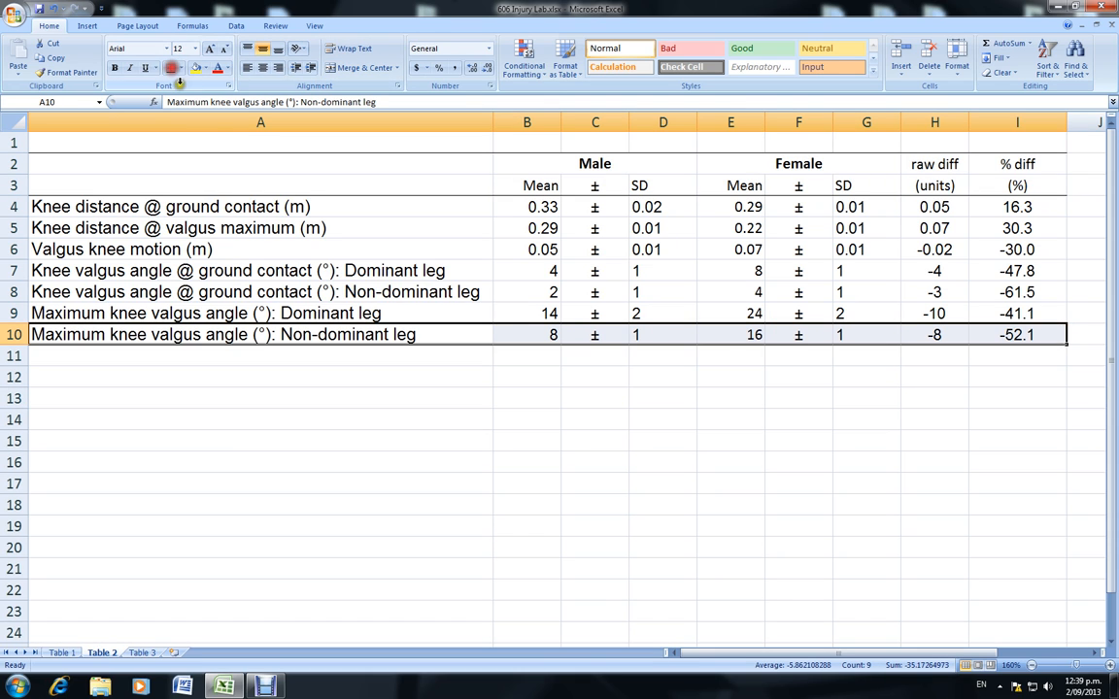
pyautogui.click(714, 398)
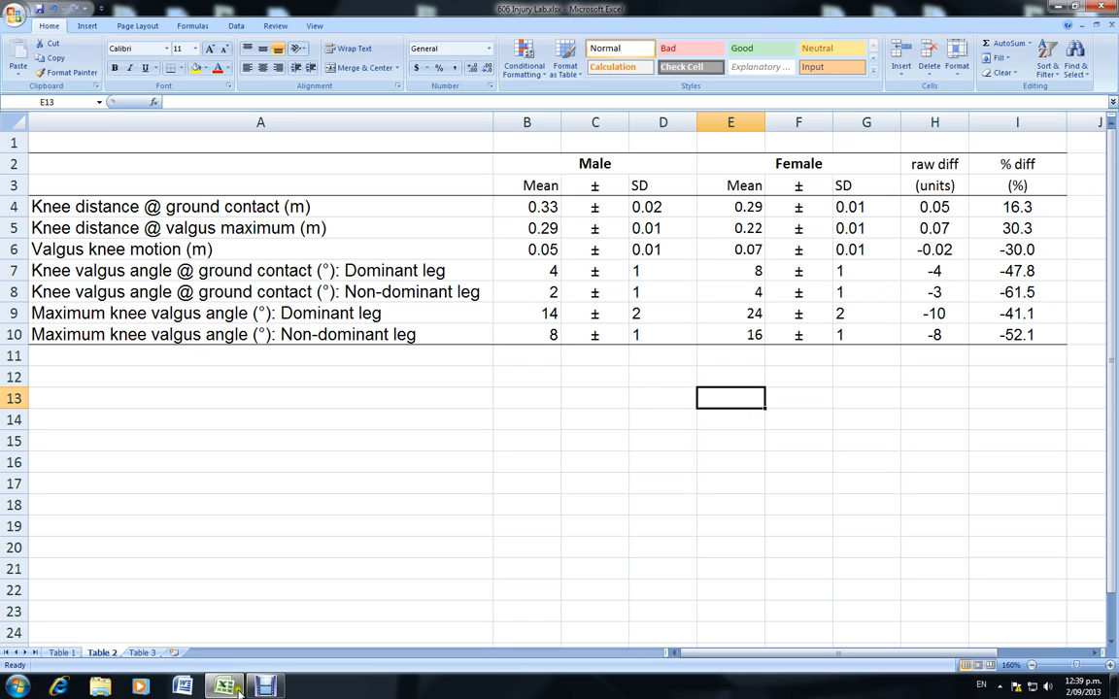
pyautogui.moveTo(264, 690)
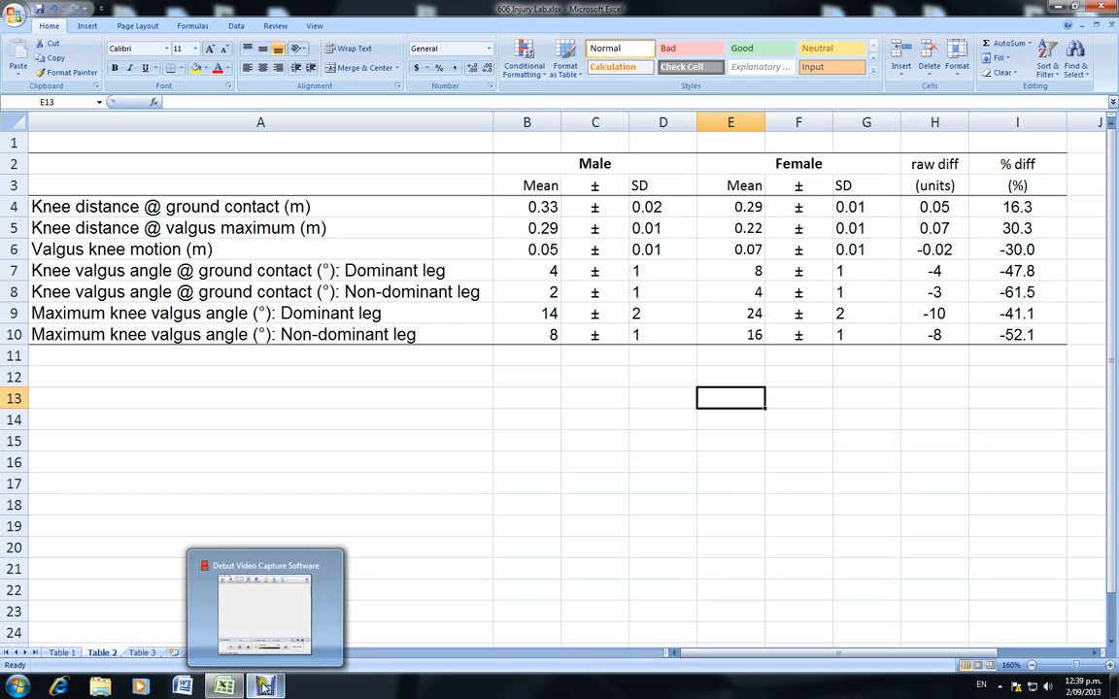
pyautogui.click(264, 688)
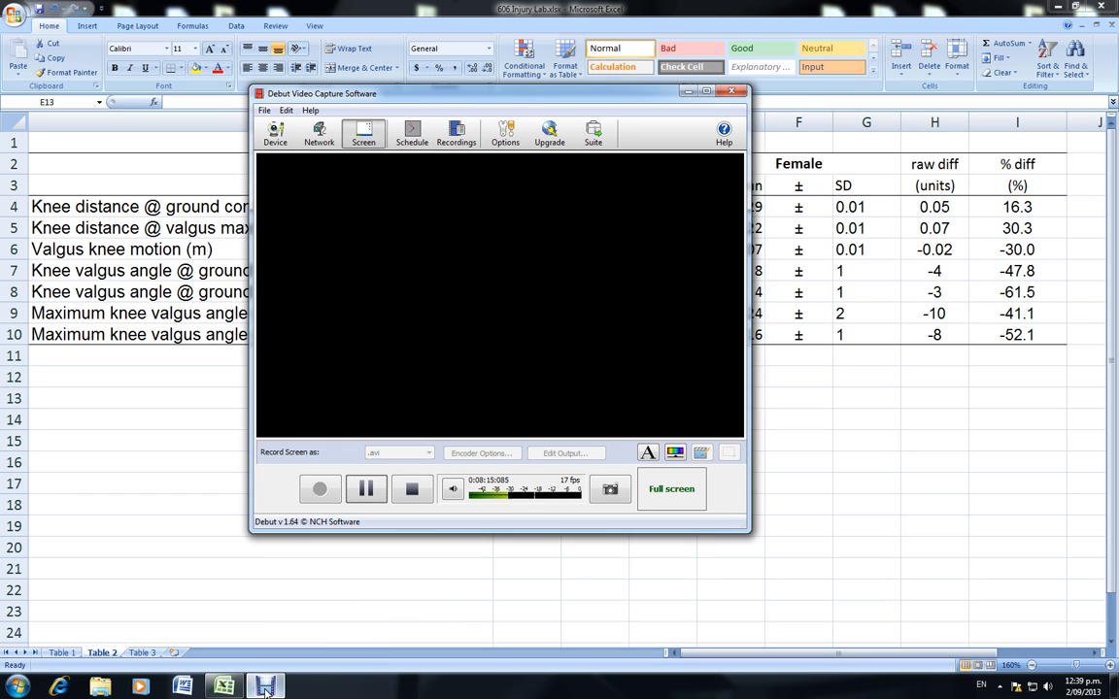